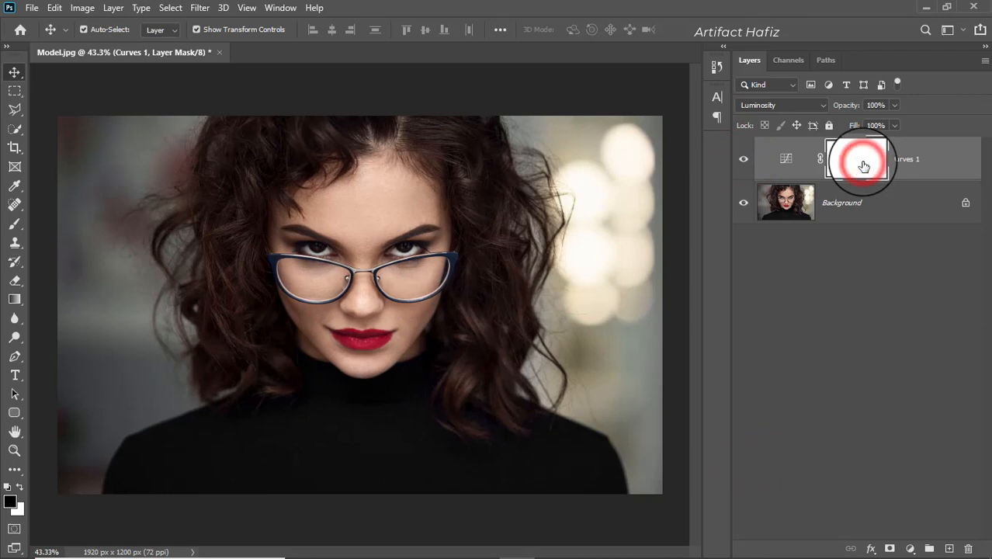
- Invert the Curves 1 mask to black and paint over the face with a soft white 400 px brush at 100% opacity
key("ctrl+i")
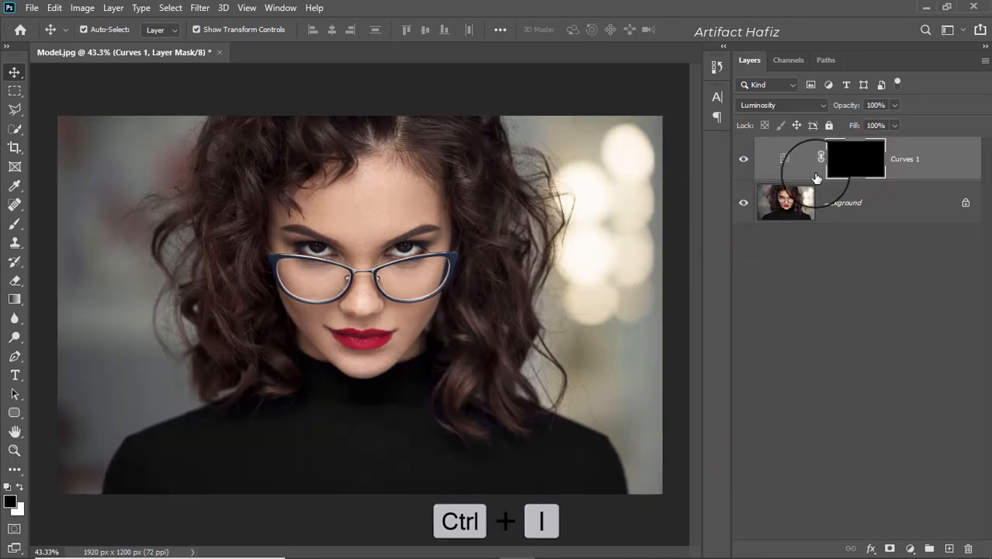
left_click(8, 225)
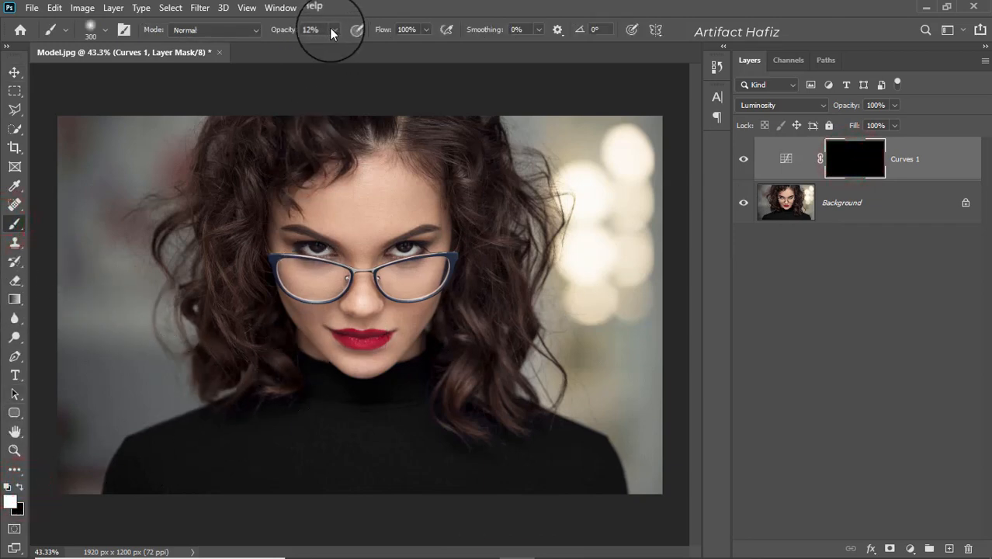
left_click(420, 4)
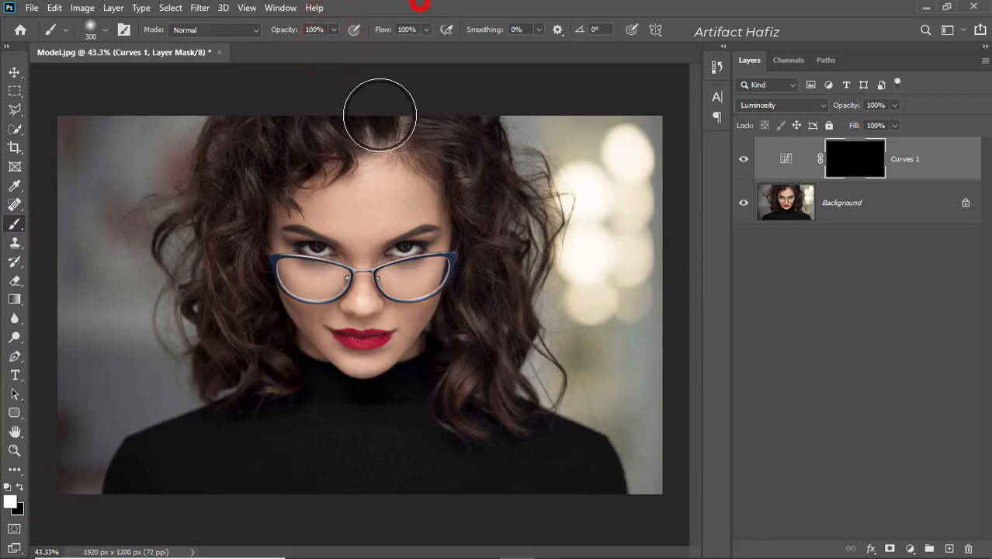
key("]")
mouse_move(327, 217)
left_mouse_down()
mouse_move(316, 271)
mouse_move(329, 310)
mouse_move(344, 248)
left_mouse_up()
mouse_move(358, 210)
left_mouse_down()
mouse_move(403, 230)
mouse_move(400, 297)
mouse_move(369, 339)
mouse_move(349, 334)
mouse_move(359, 361)
mouse_move(360, 330)
mouse_move(405, 293)
mouse_move(391, 233)
left_mouse_up()
mouse_move(374, 212)
left_mouse_down()
mouse_move(319, 233)
mouse_move(396, 237)
mouse_move(419, 252)
left_mouse_up()
mouse_move(427, 221)
left_mouse_down()
mouse_move(365, 344)
mouse_move(365, 332)
left_mouse_up()
left_click(364, 351)
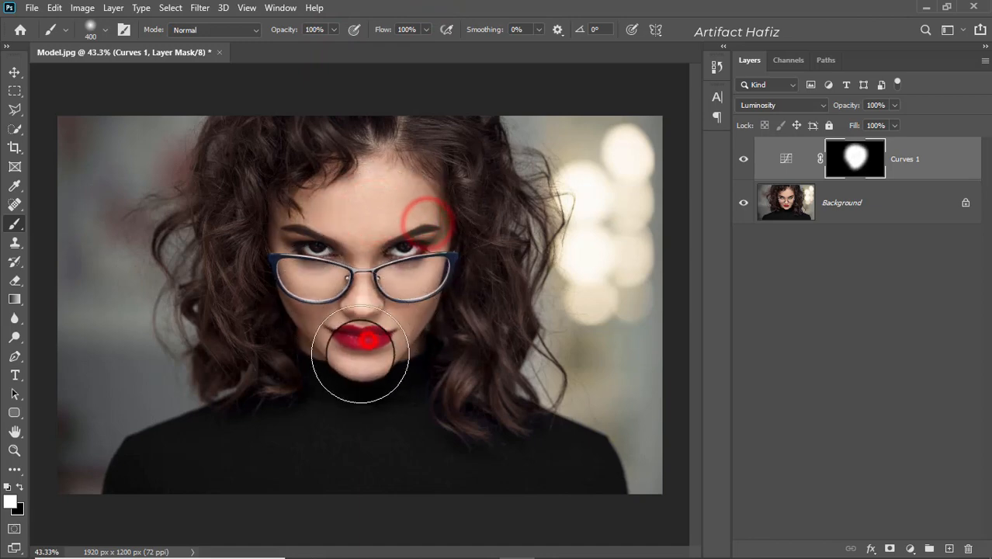
- Compare the portrait with and without the Curves 1 adjustment
left_click(13, 73)
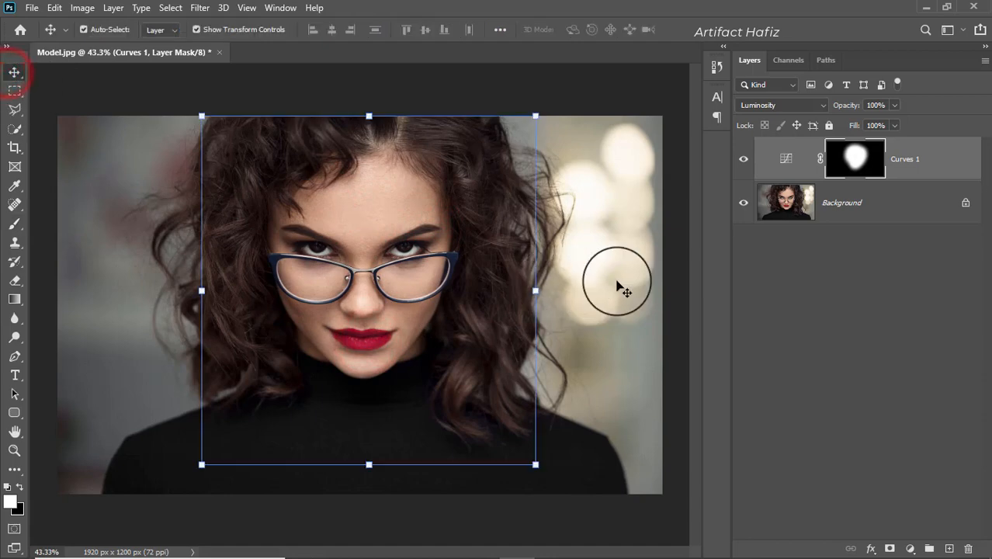
left_click(743, 159)
left_click(743, 159)
left_click(743, 158)
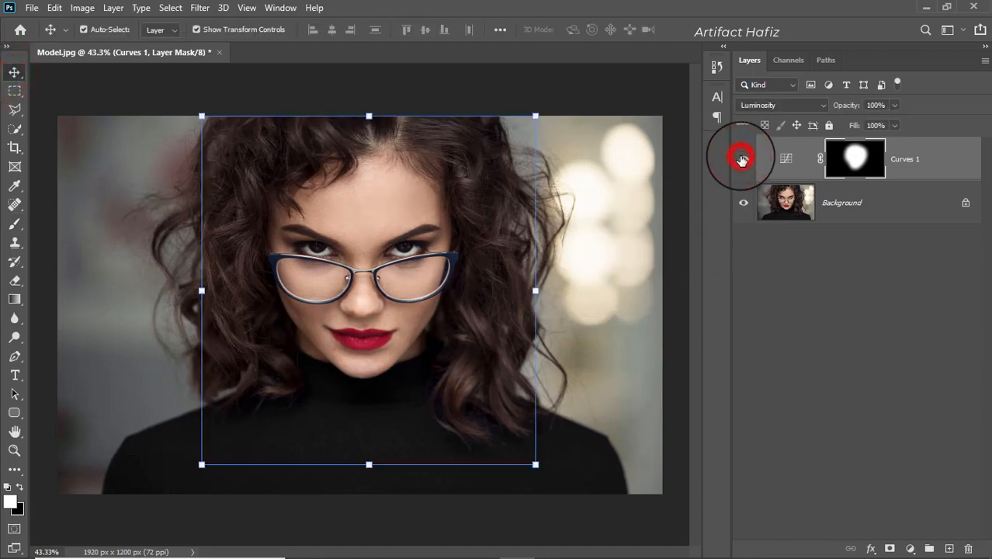
left_click(743, 159)
left_click(743, 158)
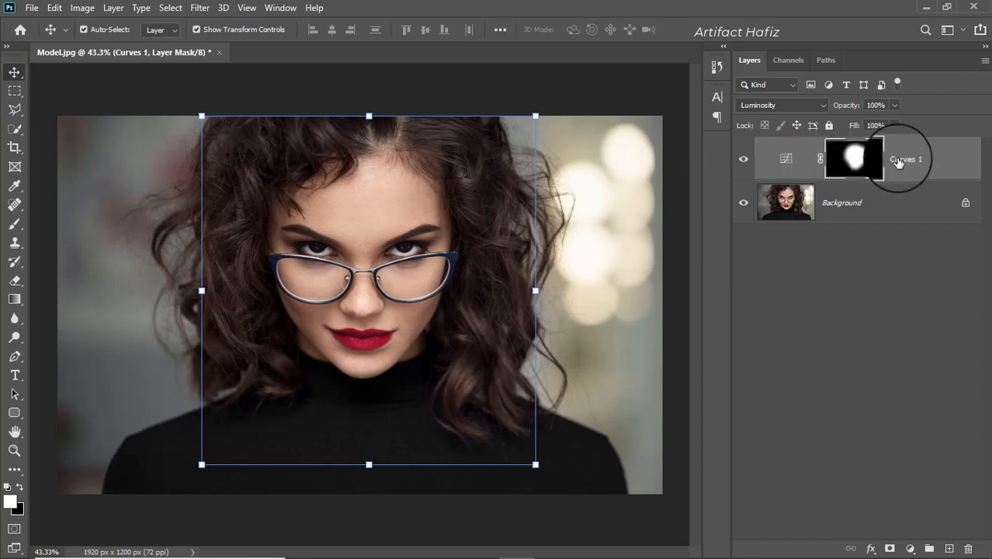
- Stamp all visible layers into a new layer, invert its colors and set its blend mode to Vivid Light
key("ctrl+alt+shift+e")
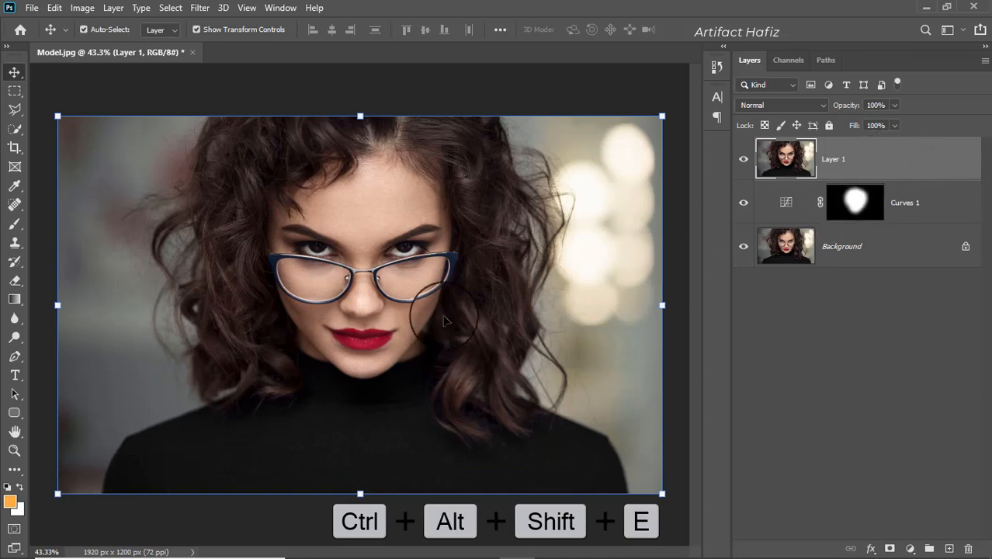
key("ctrl+i")
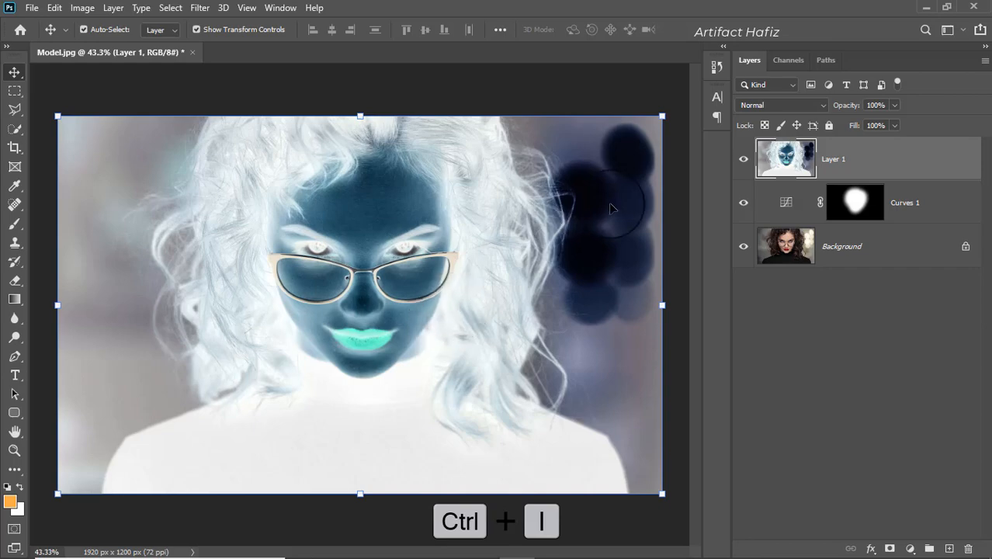
left_click(769, 104)
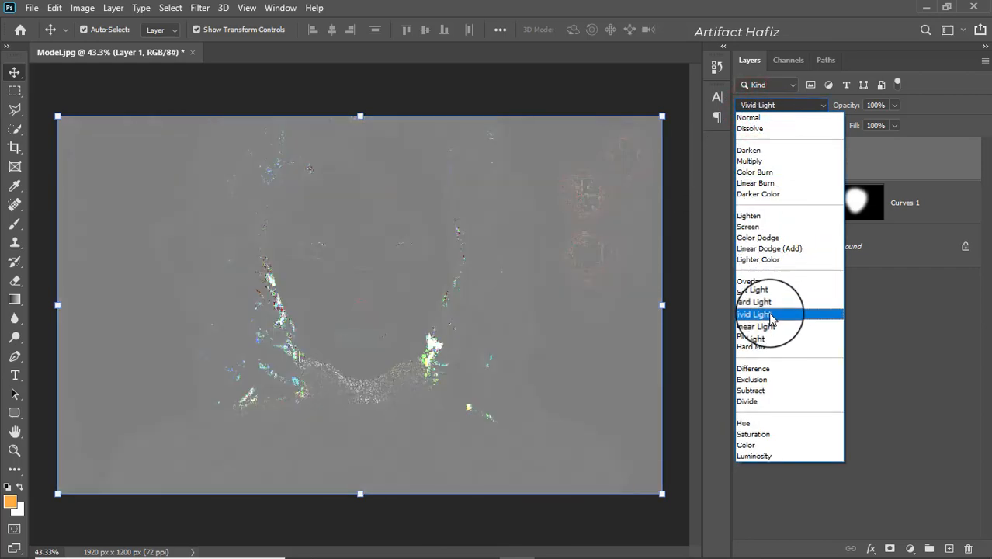
left_click(771, 314)
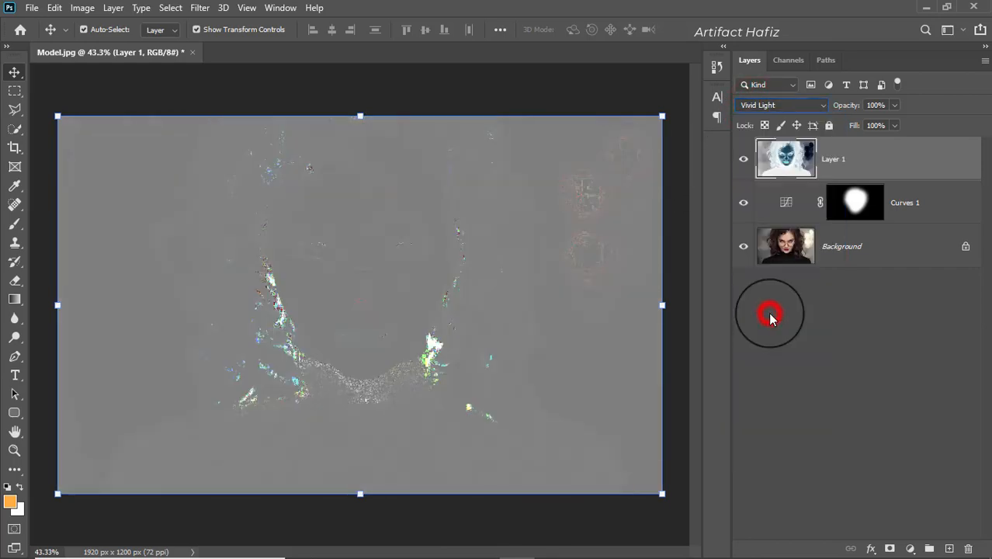
- Convert Layer 1 for smart filters and apply a High Pass filter with a radius of 16.6 pixels
left_click(190, 9)
left_click(208, 45)
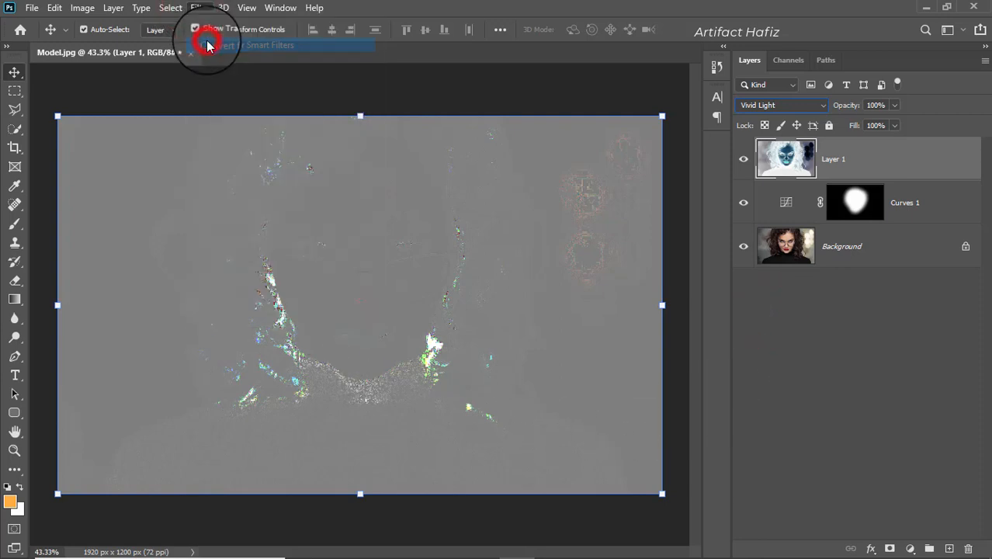
left_click(205, 9)
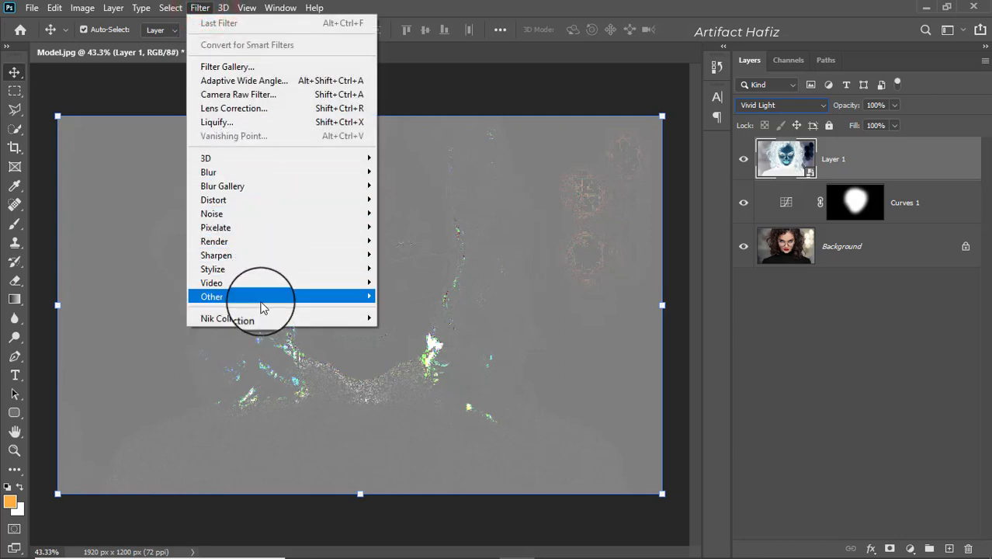
mouse_move(272, 305)
left_click(400, 311)
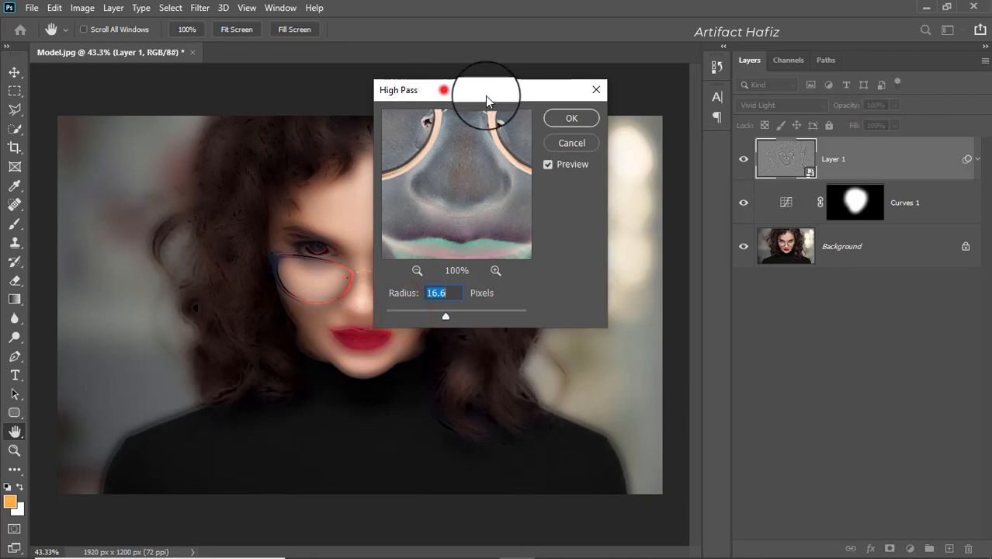
left_click_drag(485, 96, 622, 102)
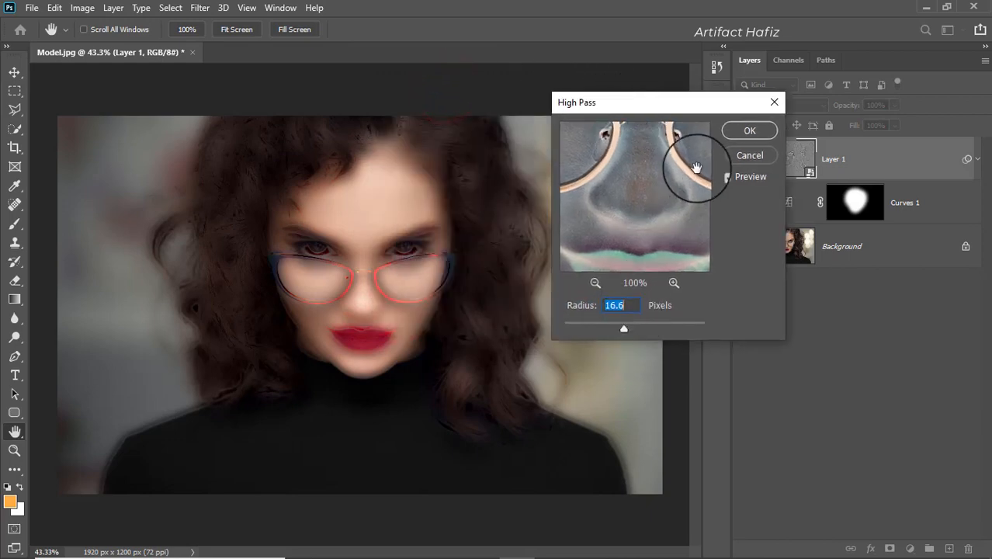
left_click(626, 305)
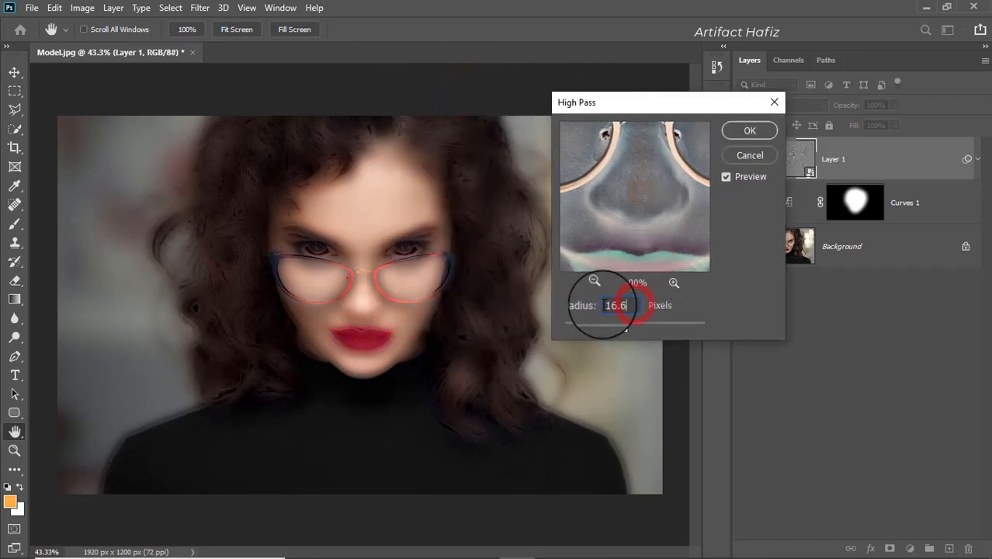
double_click(613, 305)
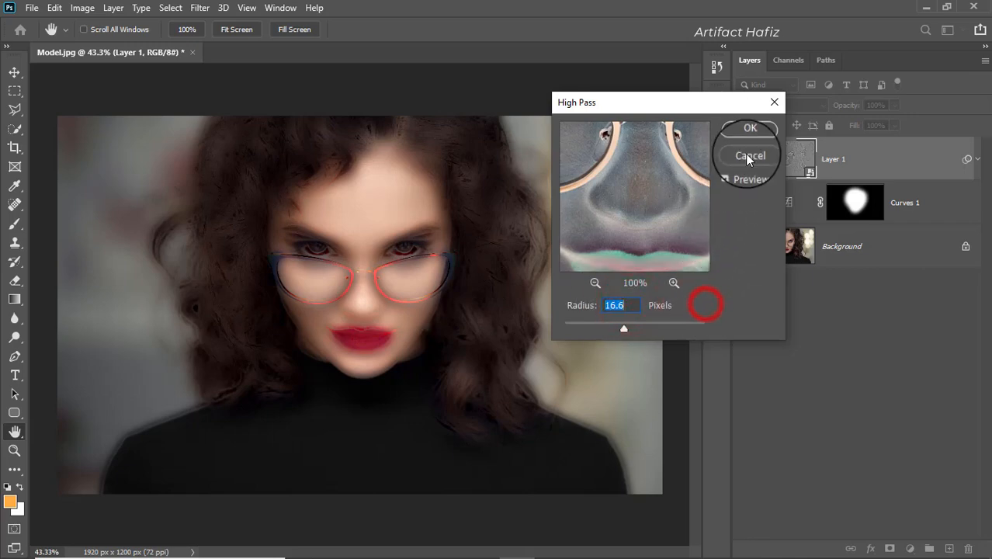
left_click(750, 131)
key("v")
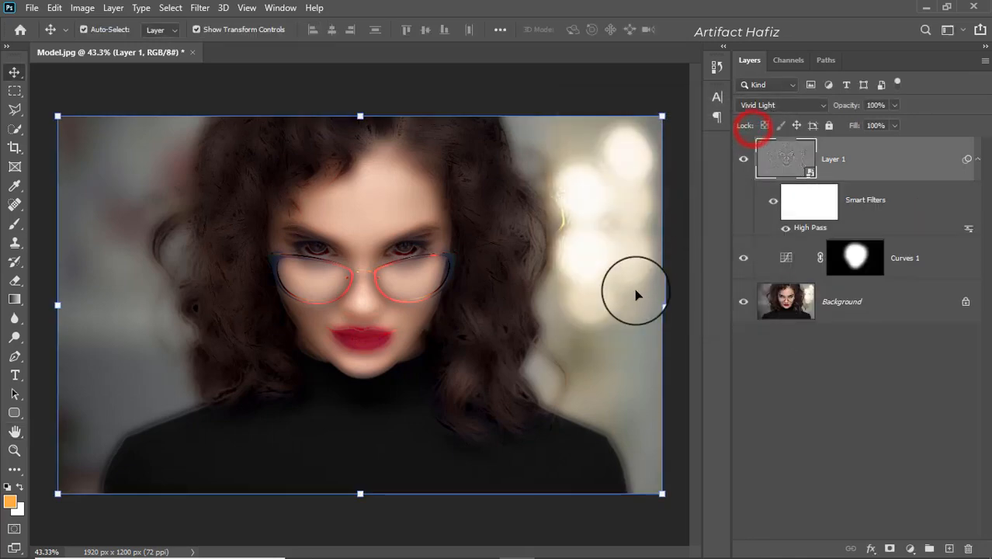
- Apply a Gaussian Blur with a 2.7-pixel radius to Layer 1 and compare the face with and without the layer
left_click(198, 8)
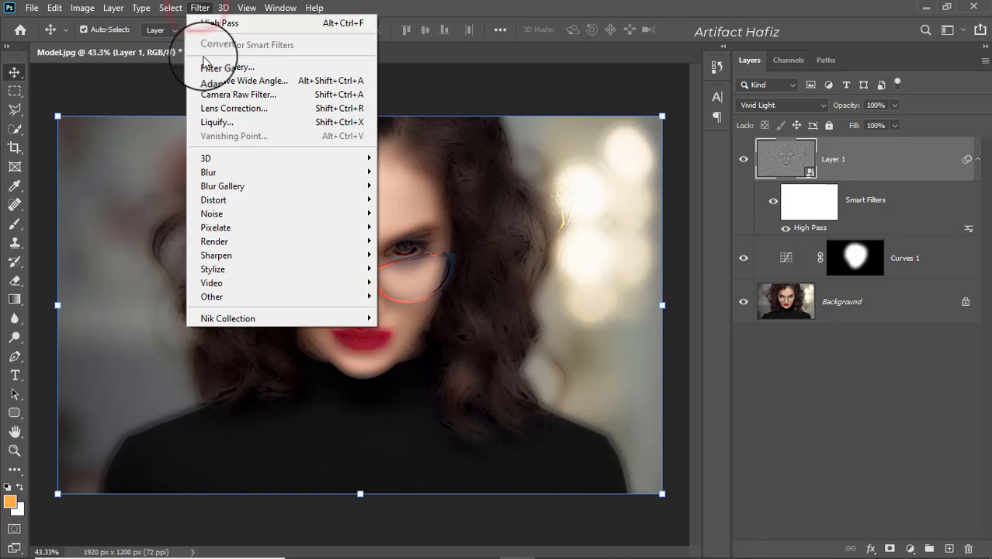
mouse_move(248, 177)
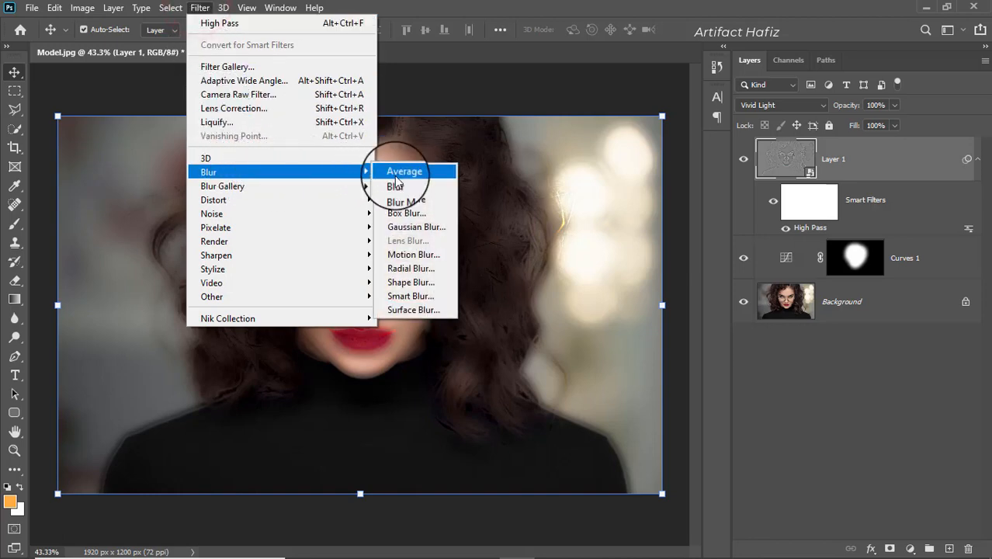
left_click(408, 228)
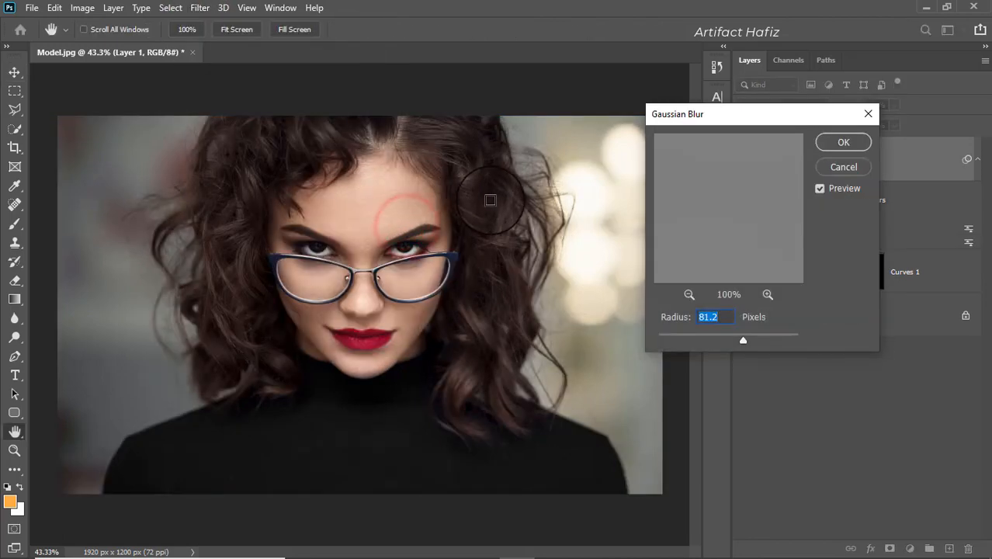
left_click_drag(743, 338, 678, 339)
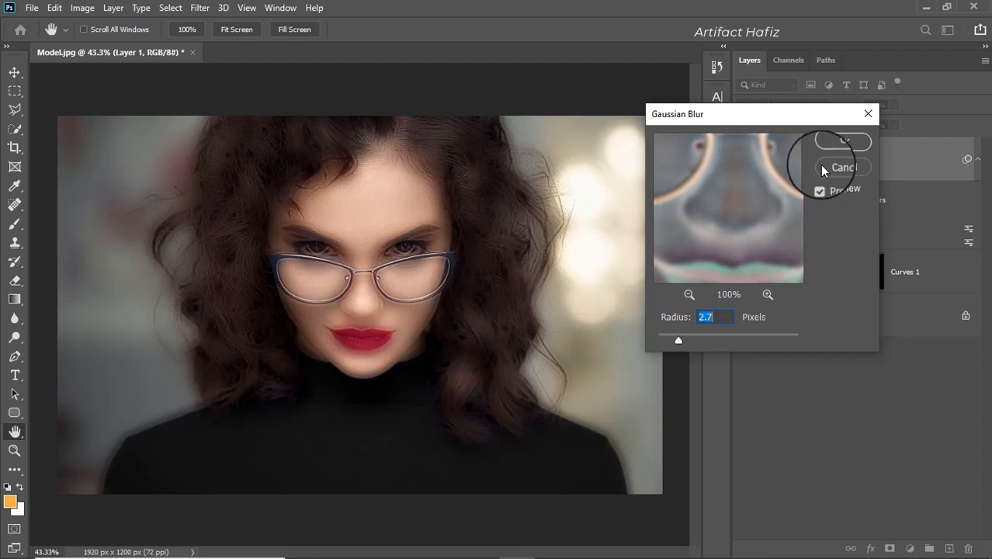
left_click(832, 144)
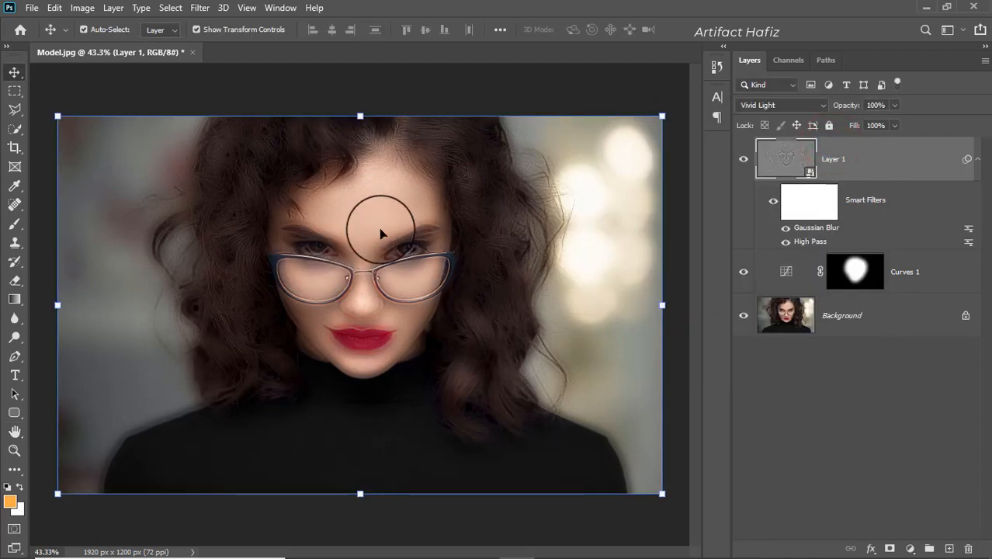
scroll(379, 230, "up", 5)
scroll(380, 230, "down", 1)
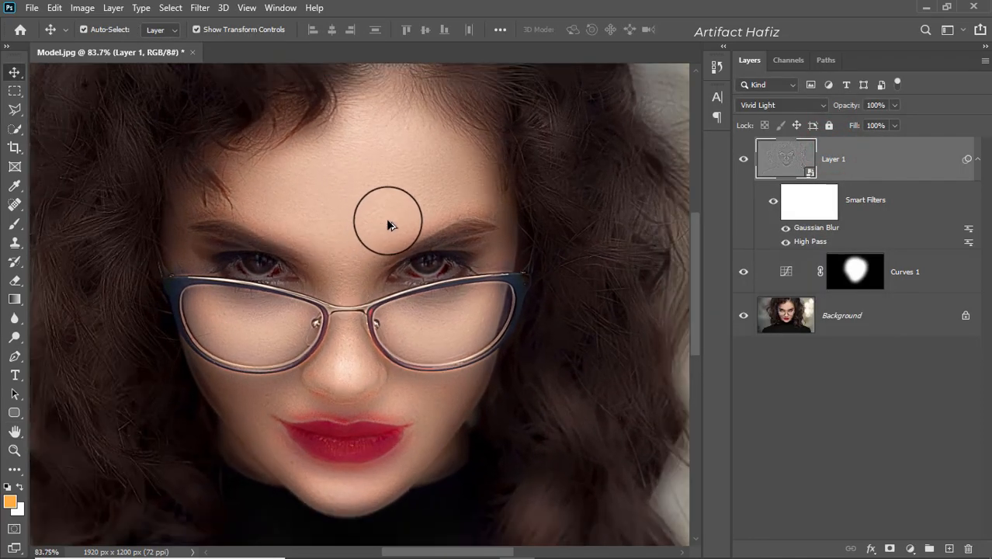
left_click(744, 160)
left_click(745, 160)
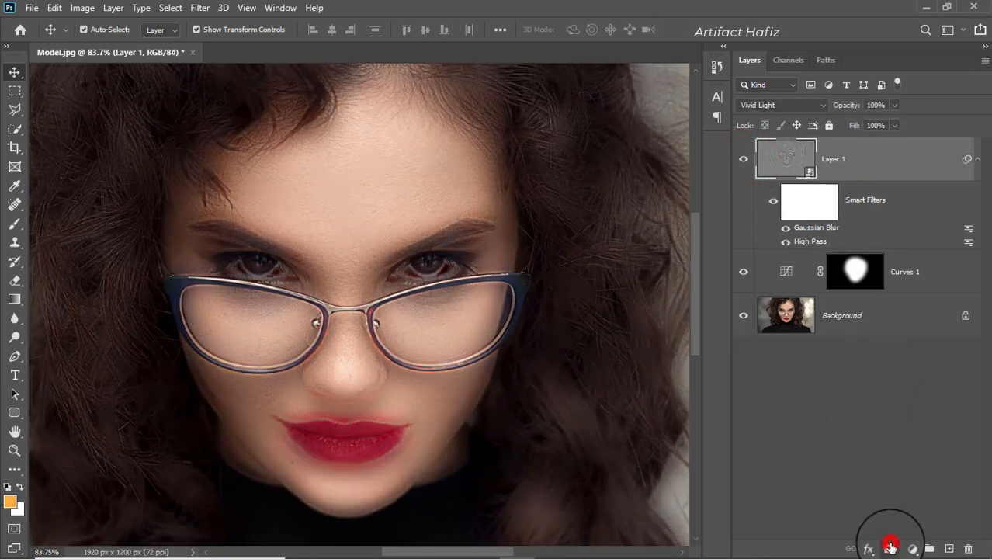
- Add a layer mask to Layer 1 and invert it to black
left_click(889, 547)
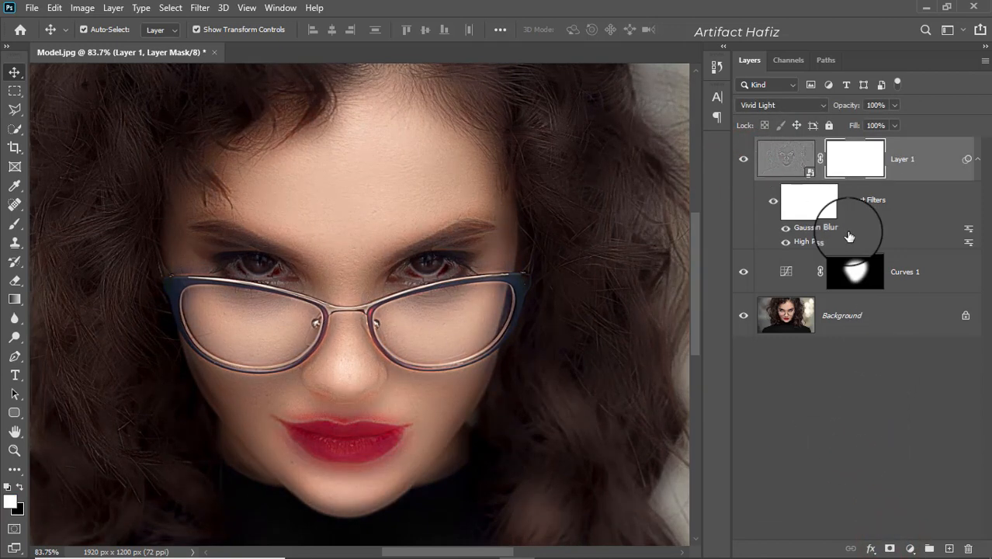
left_click(855, 152)
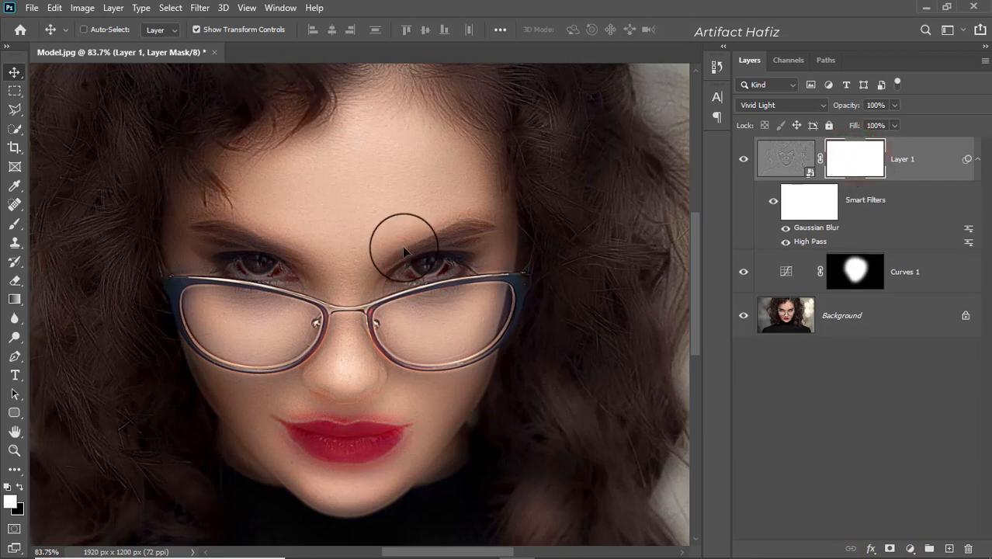
key("ctrl+i")
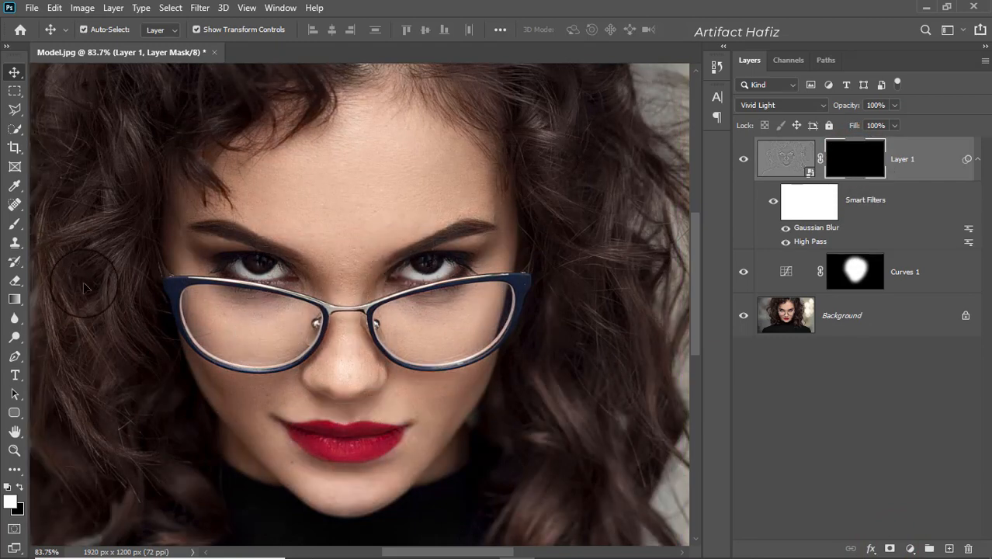
- Set up a soft white brush at 100% opacity and reduce its size to 70 pixels for painting Layer 1's mask
left_click(14, 223)
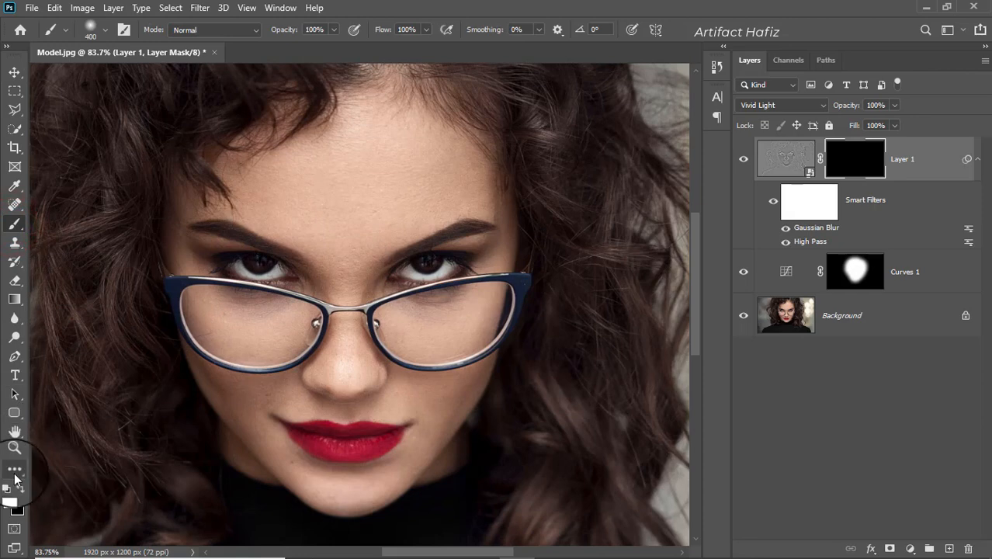
left_click(333, 31)
left_click(335, 48)
left_click(363, 6)
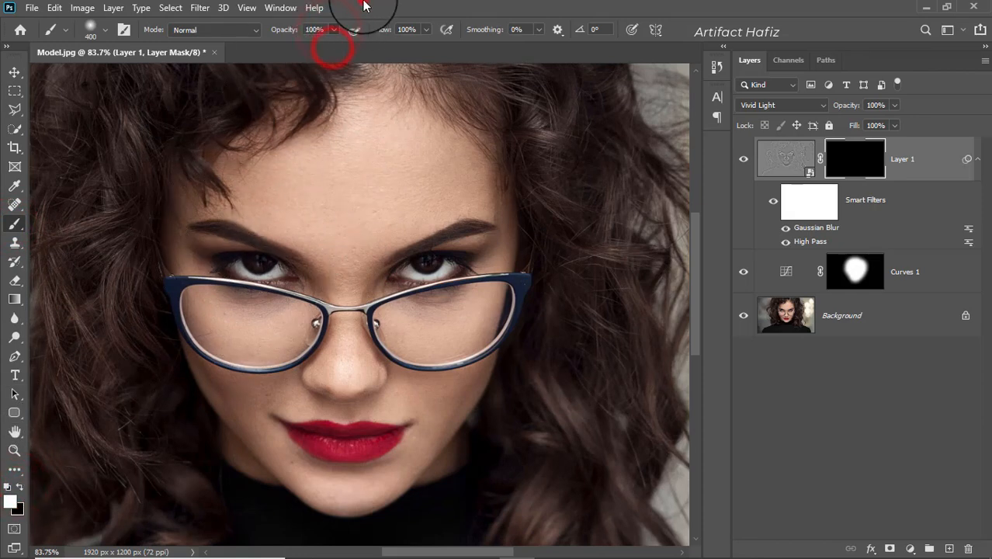
key("bracketleft")
key("bracketleft")
key("bracketleft")
key("bracketleft")
key("bracketleft")
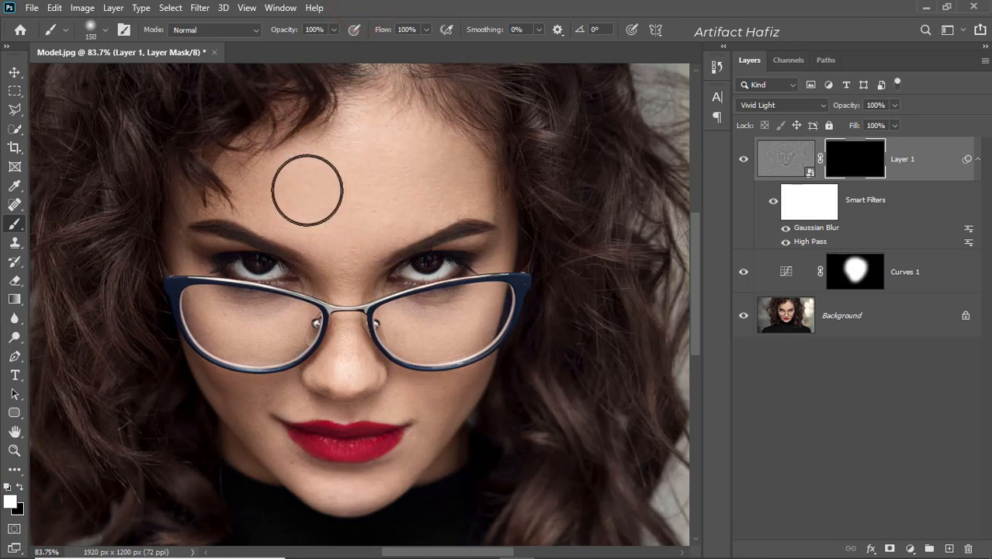
- Paint white on Layer 1's mask over the forehead and the area between the eyebrows to smooth that skin
left_click(268, 184)
left_click(267, 201)
left_click(295, 187)
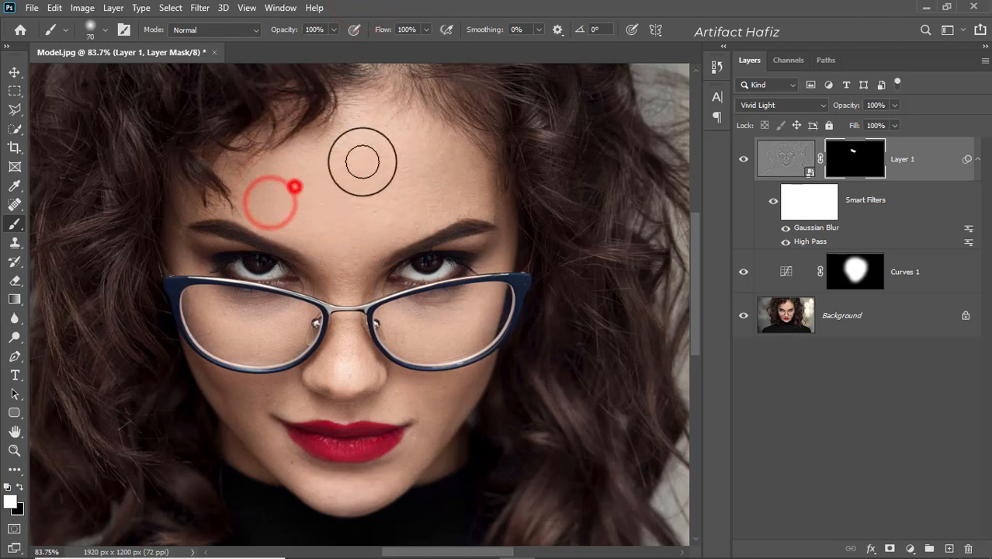
left_click(309, 158)
left_click(359, 113)
left_click(363, 148)
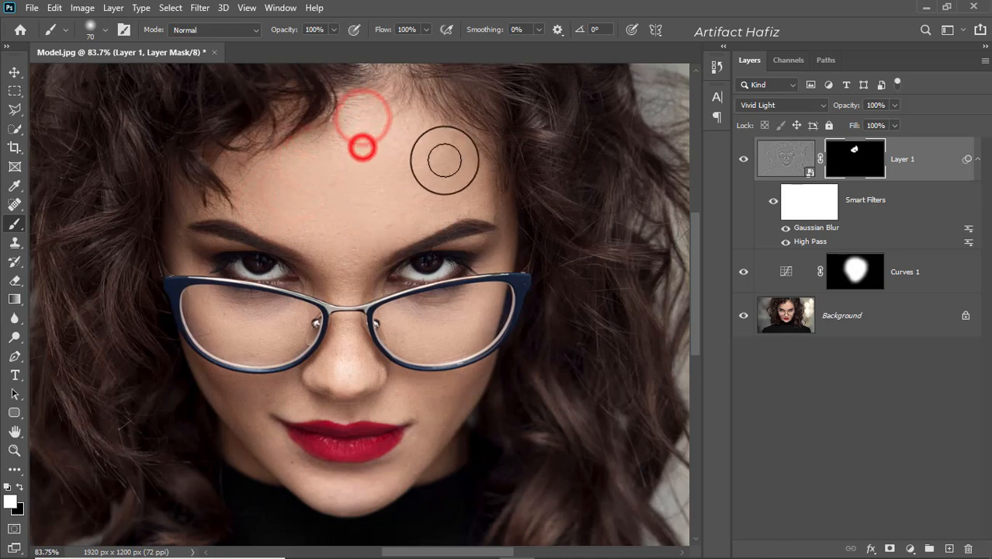
left_click(443, 169)
left_click(428, 177)
left_click(472, 182)
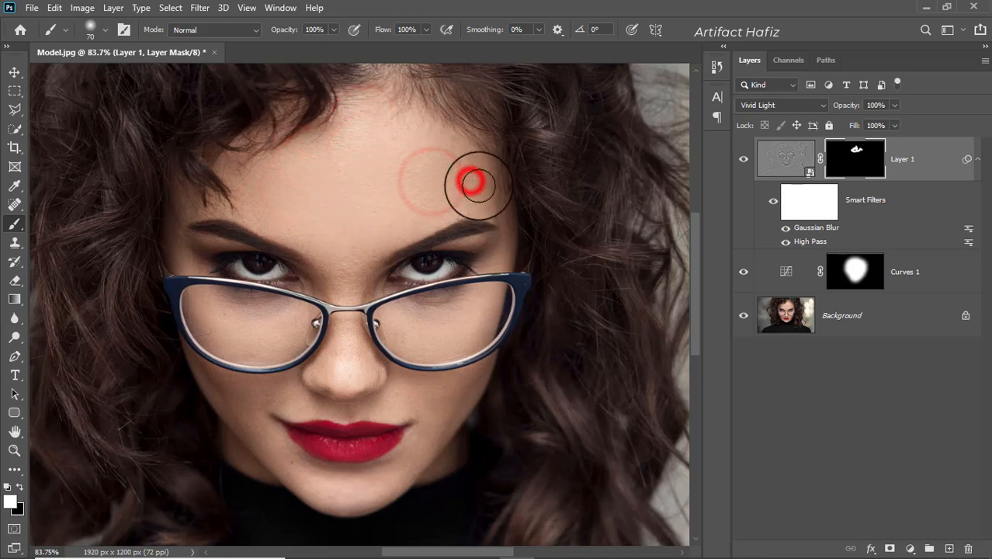
left_click(346, 252)
left_click(347, 238)
left_click(432, 188)
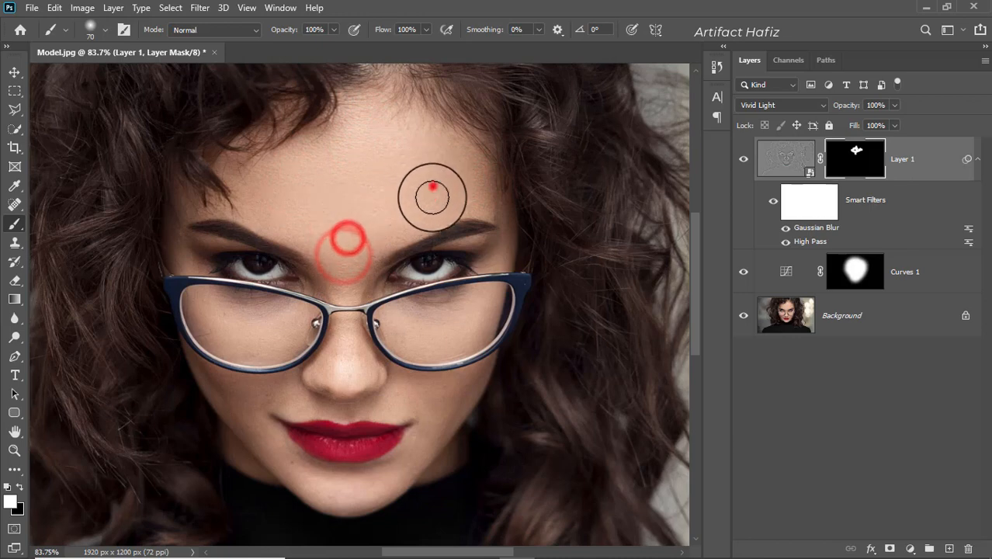
left_click(256, 189)
left_click(263, 203)
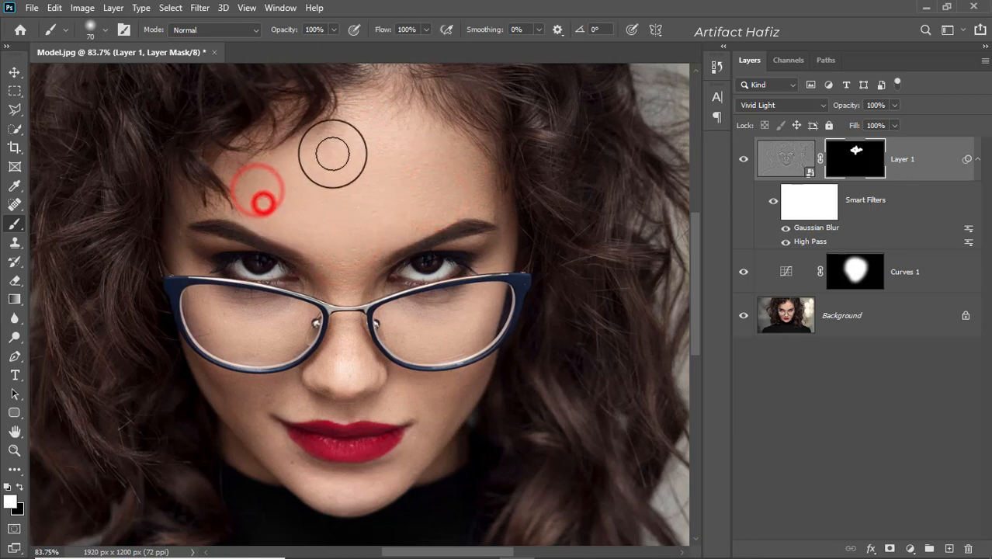
left_click(357, 122)
left_click(311, 201)
left_click(324, 211)
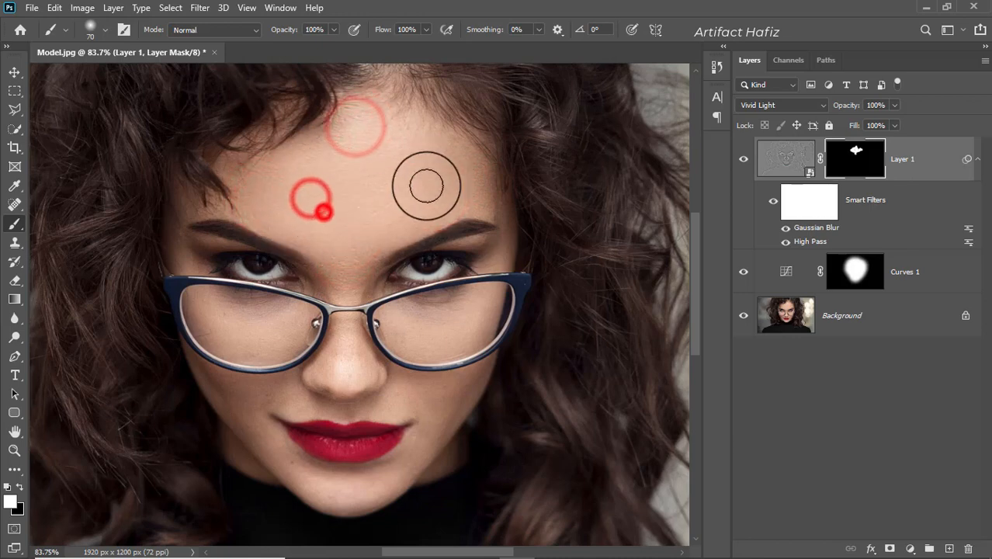
left_click(377, 186)
left_click(348, 239)
left_click(348, 262)
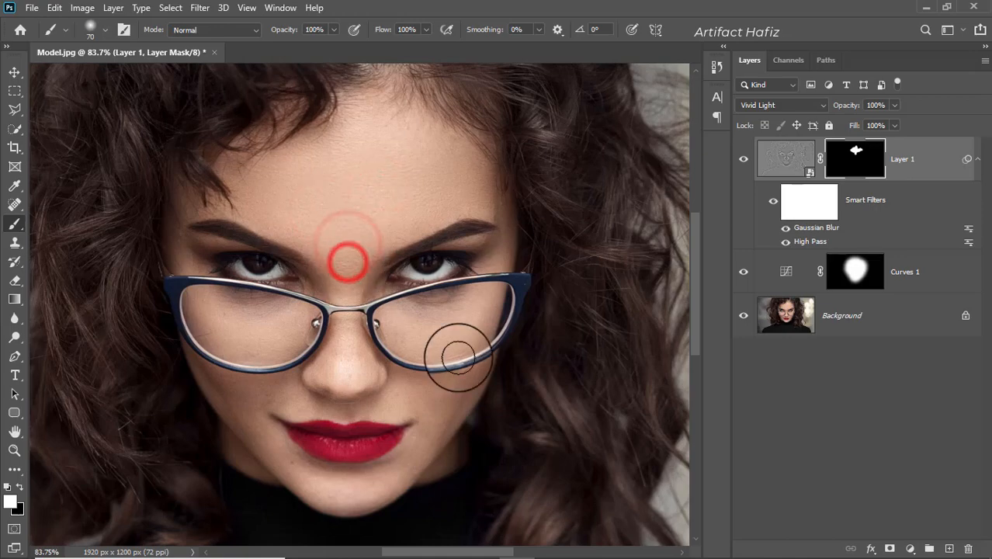
- Reveal the smoothing on the nose and between the eyebrows by painting Layer 1's mask with a 45-pixel brush
left_click_drag(442, 327, 439, 279)
scroll(435, 293, "up", 3)
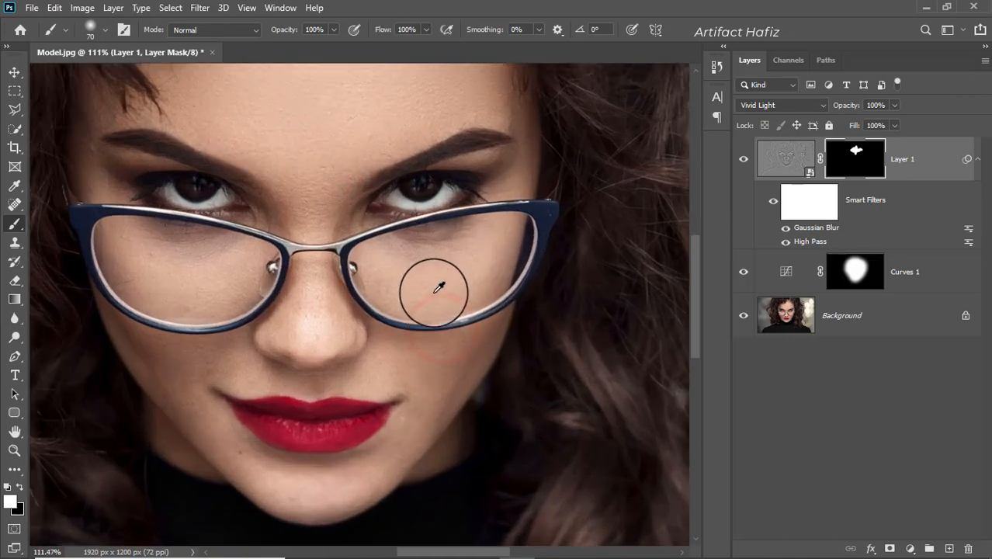
scroll(438, 287, "up", 2)
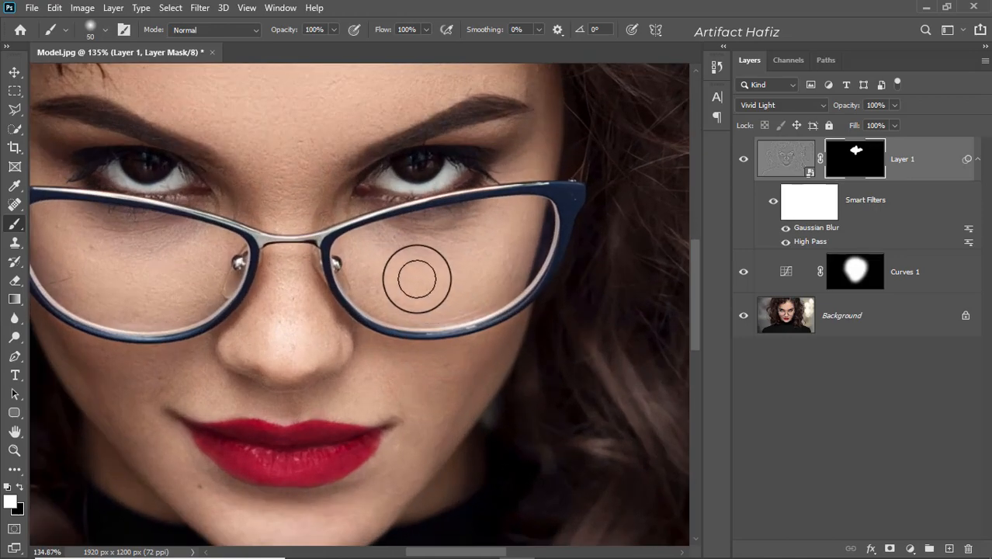
left_click(290, 281)
left_click(277, 313)
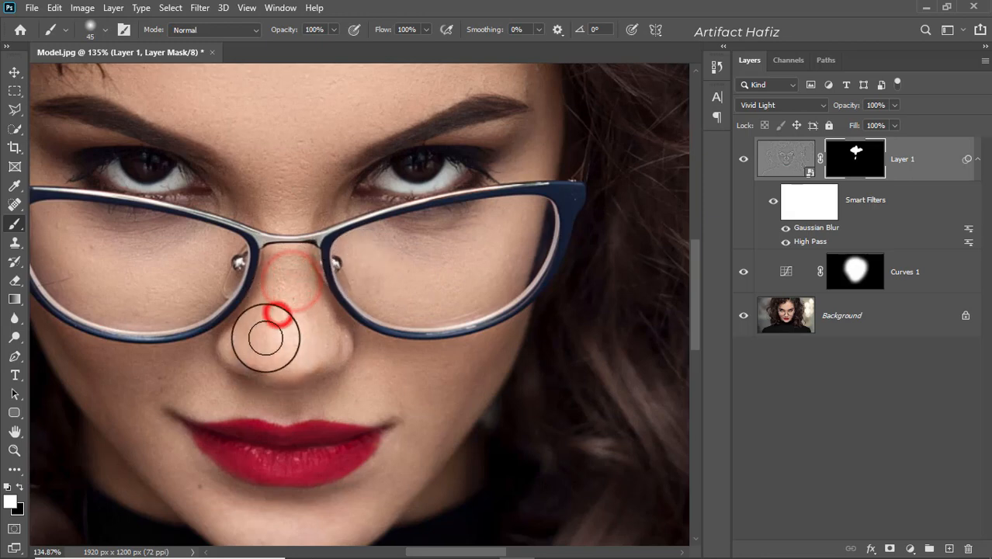
left_click(265, 337)
left_click(305, 315)
left_click(285, 157)
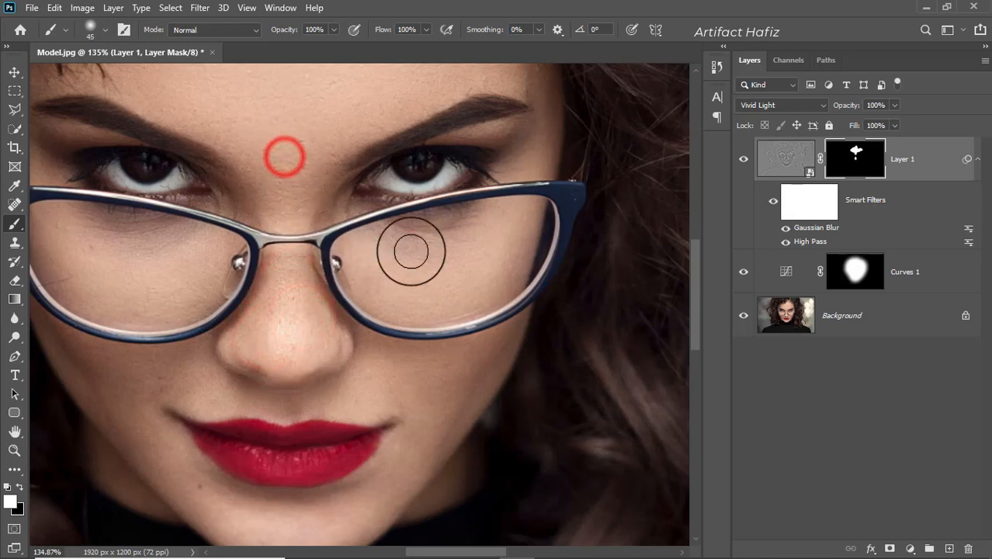
- Paint the mask over the skin inside the image's right-hand lens, and over the adjacent temple with a 35-pixel brush
left_click(376, 259)
left_click(505, 231)
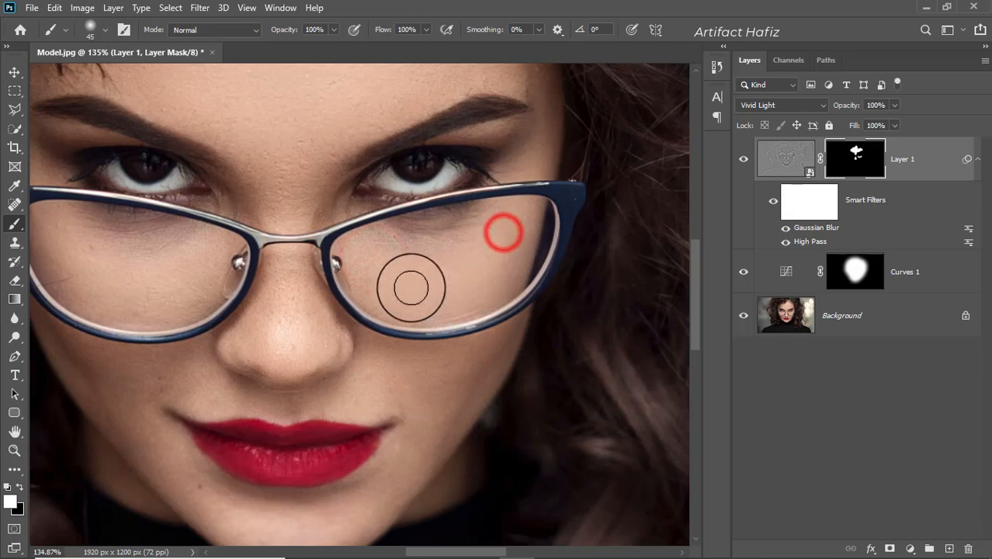
left_click(411, 288)
left_click(507, 234)
left_click(495, 239)
key("bracketleft")
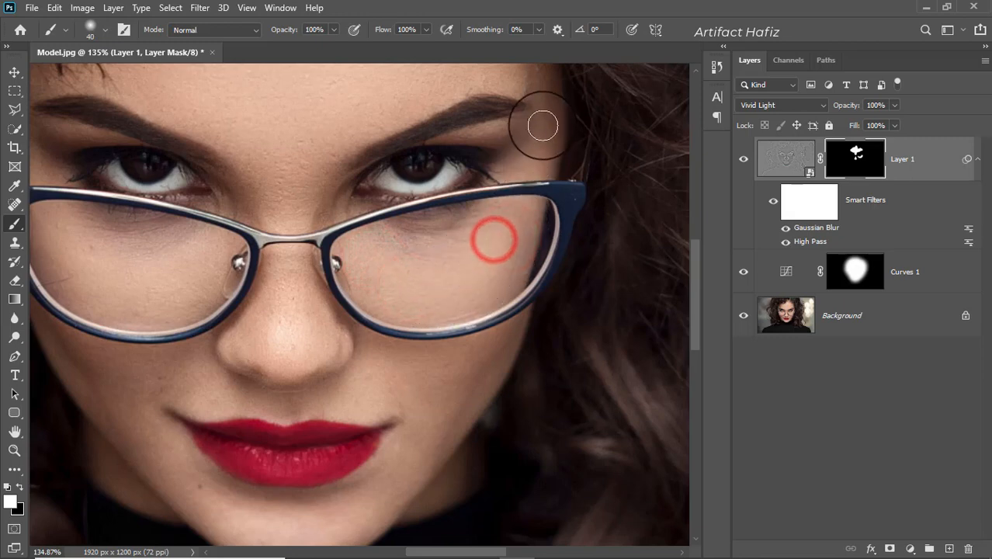
key("bracketleft")
left_click(547, 114)
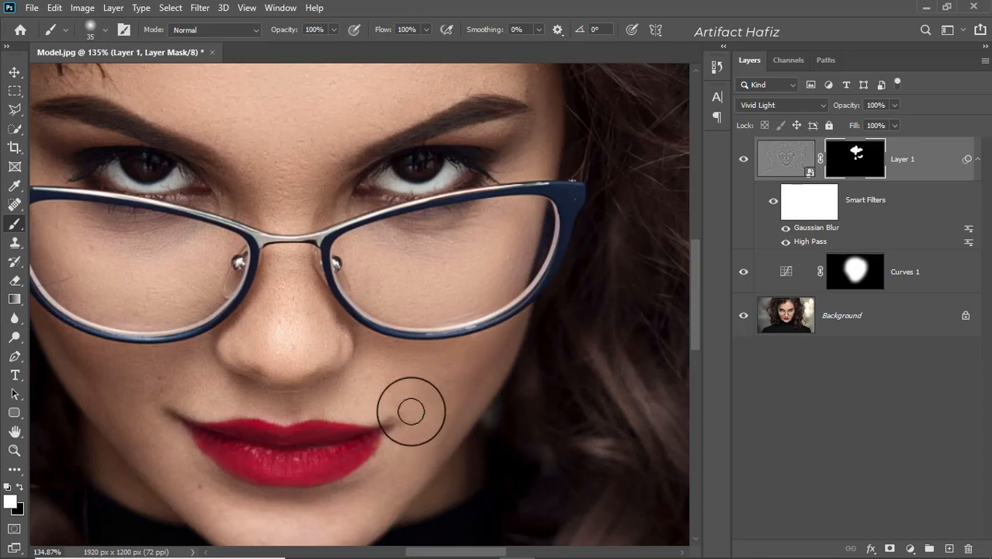
- Paint the mask with the 35-pixel brush over the under-eye and cheek skin inside the image's left-hand lens
left_click_drag(412, 411, 464, 317)
left_click(98, 140)
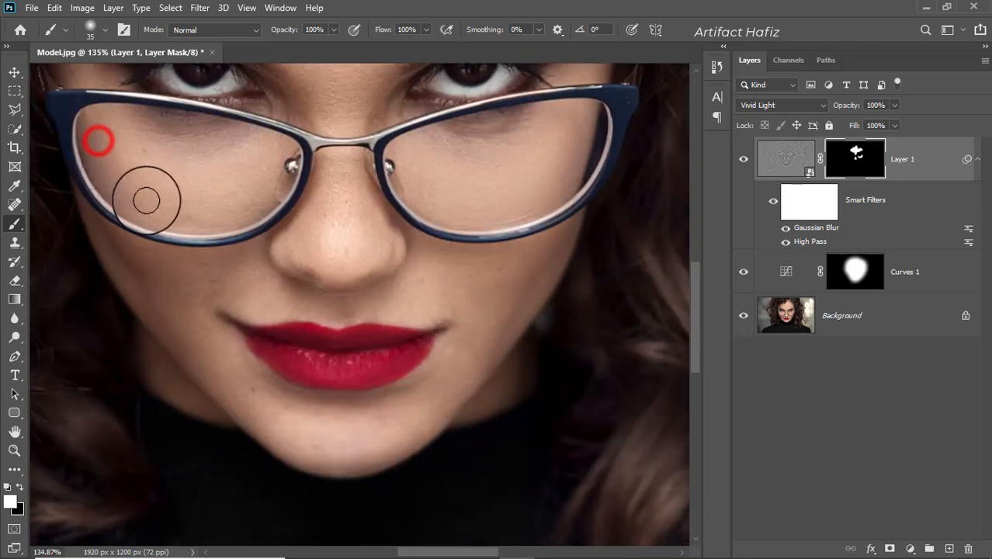
left_click(105, 145)
left_click(145, 141)
left_click(227, 144)
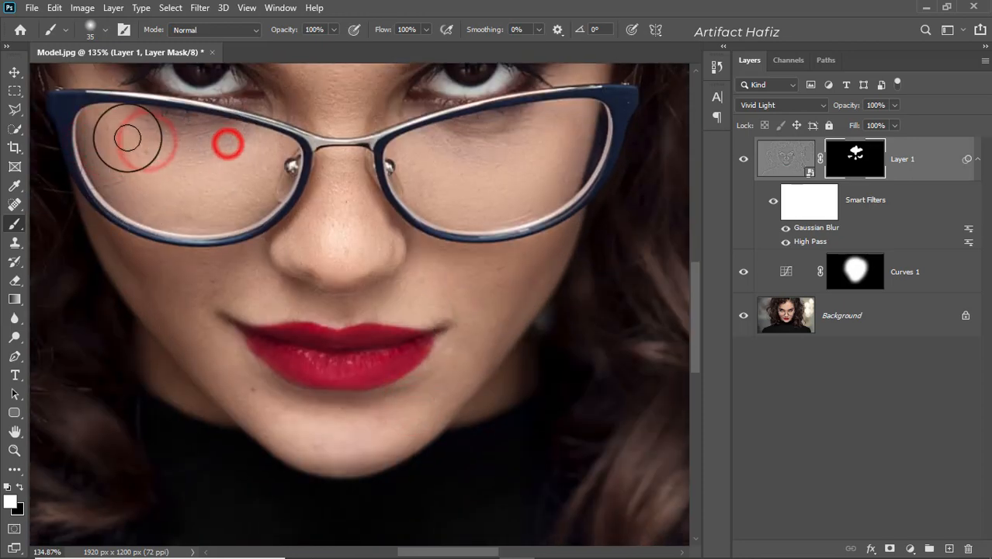
left_click(120, 129)
left_click(248, 162)
left_click(259, 181)
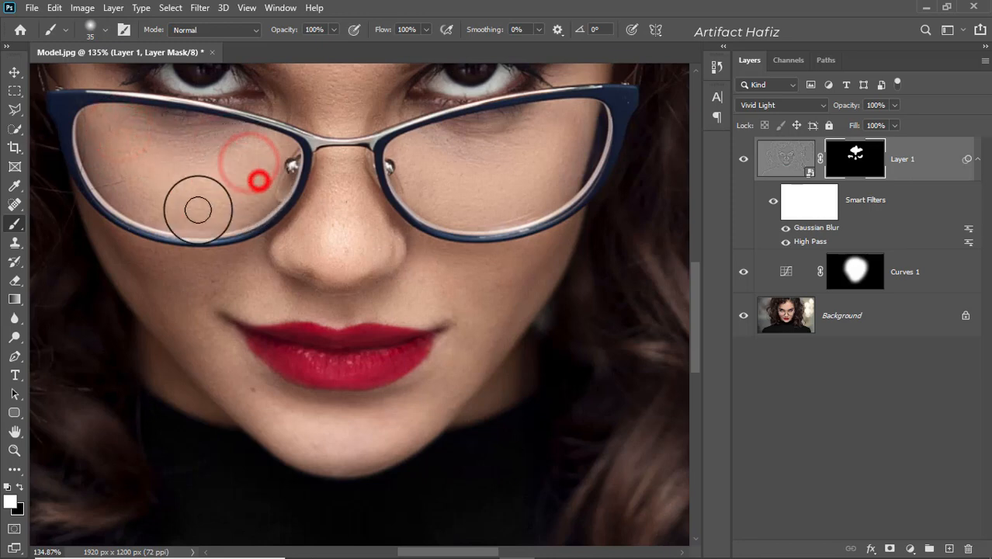
left_click(159, 193)
left_click(228, 172)
left_click(122, 159)
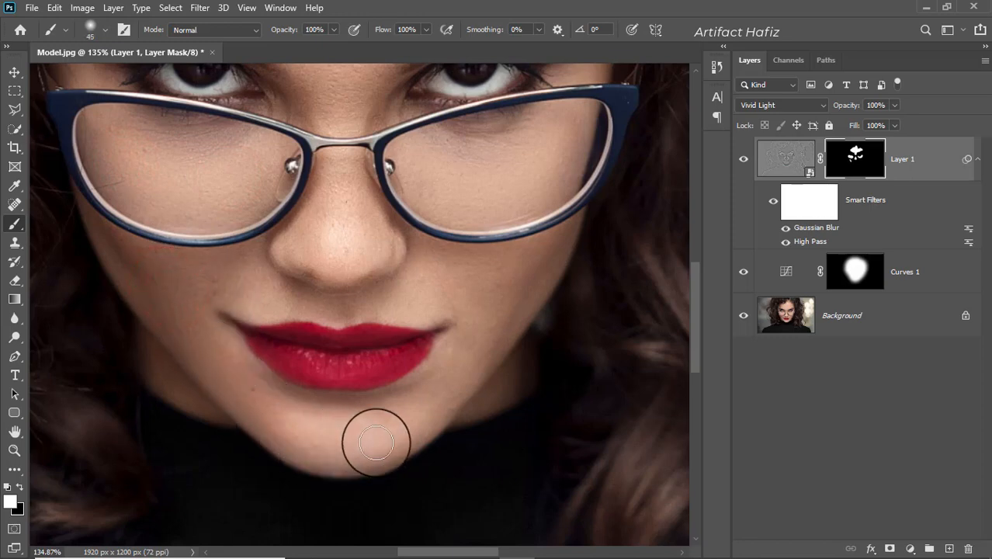
- Smooth the chin, the cheeks around the mouth and the nose by painting Layer 1's mask with a 45 to 35-pixel brush
left_click(425, 404)
left_click(497, 309)
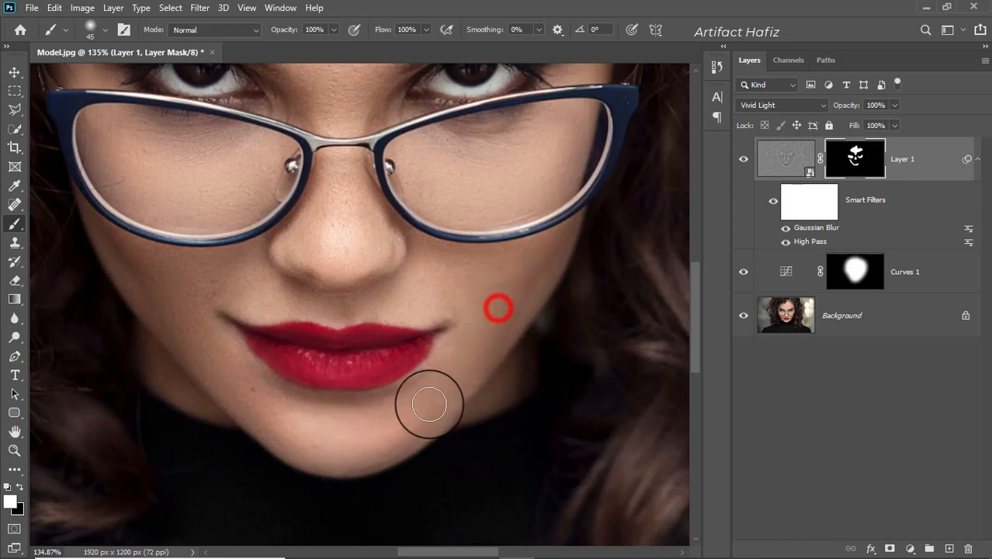
left_click(531, 271)
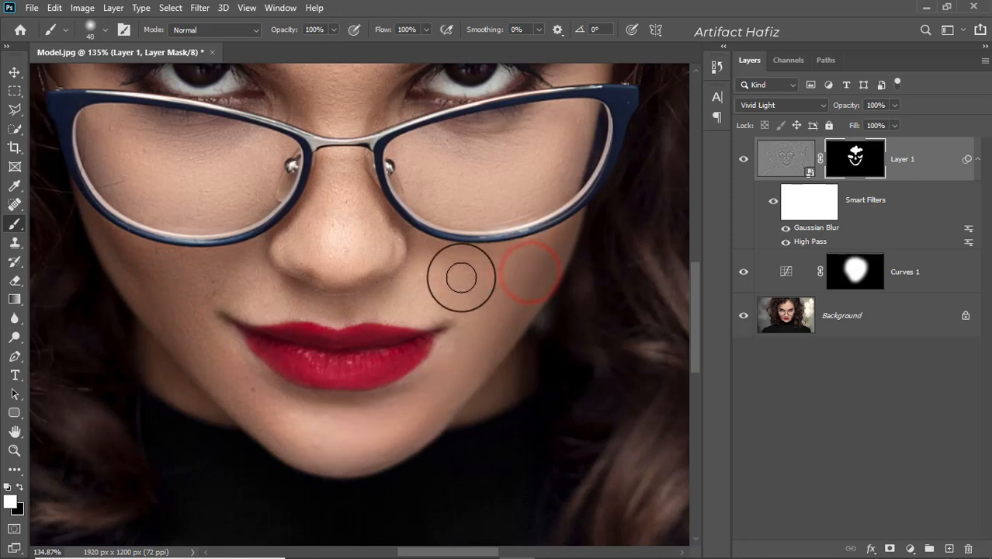
left_click(427, 273)
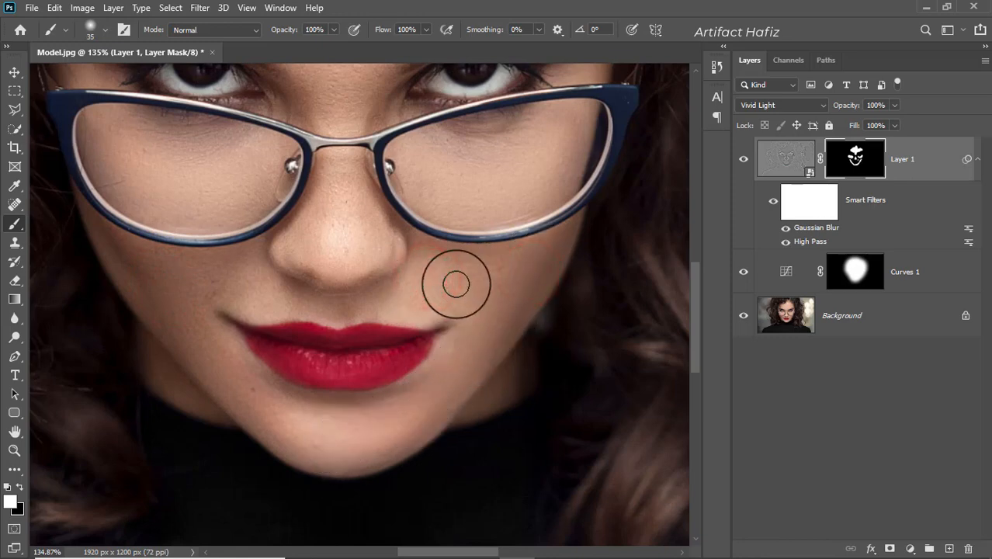
left_click(432, 261)
left_click(463, 266)
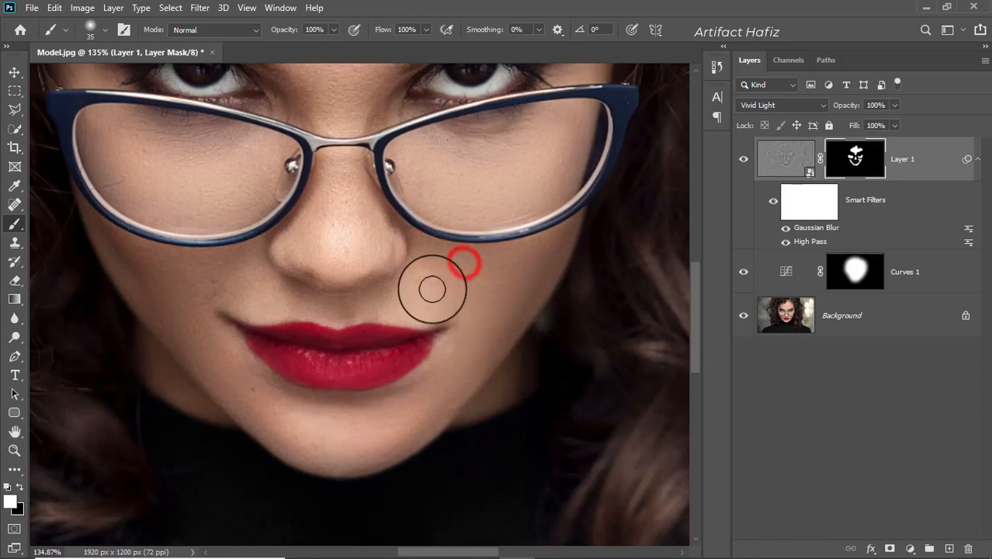
left_click(408, 286)
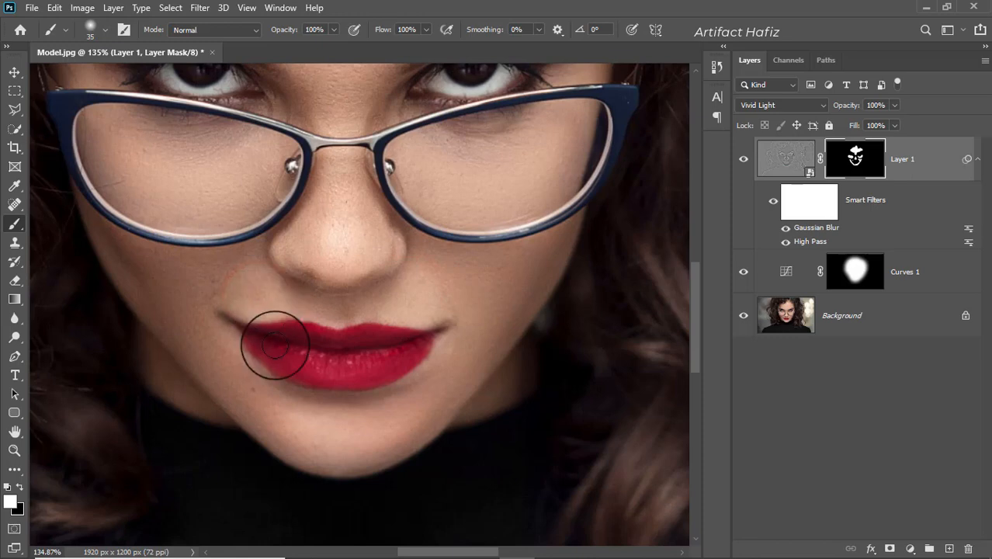
left_click(327, 221)
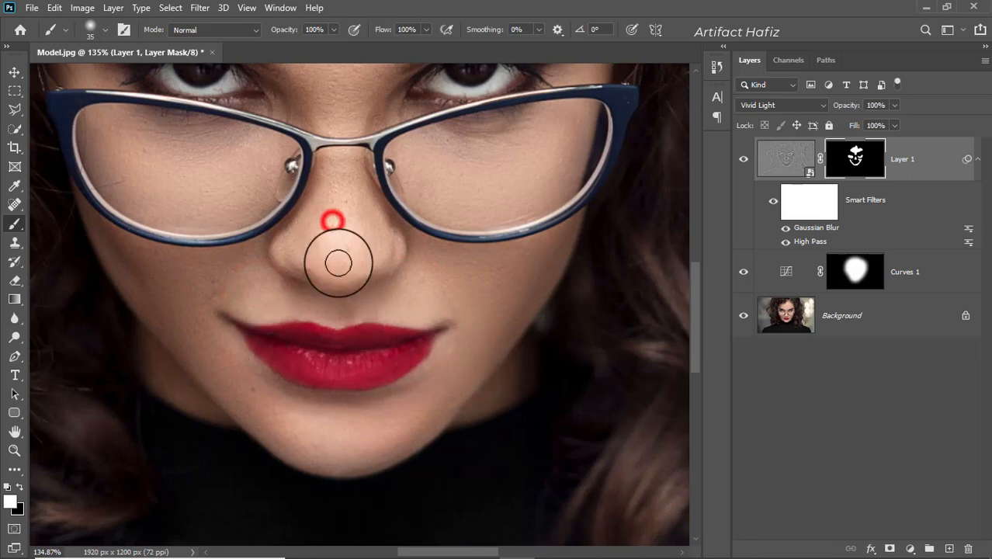
- Toggle Layer 1's visibility to compare the face close up with and without the skin smoothing
scroll(332, 261, "down", 4)
scroll(351, 253, "down", 3)
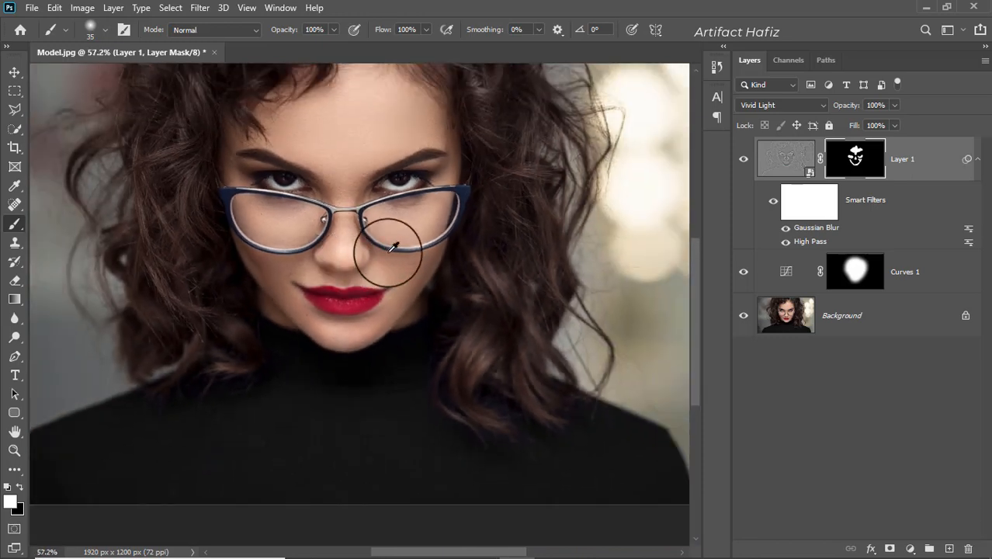
scroll(377, 226, "up", 2)
scroll(378, 226, "up", 3)
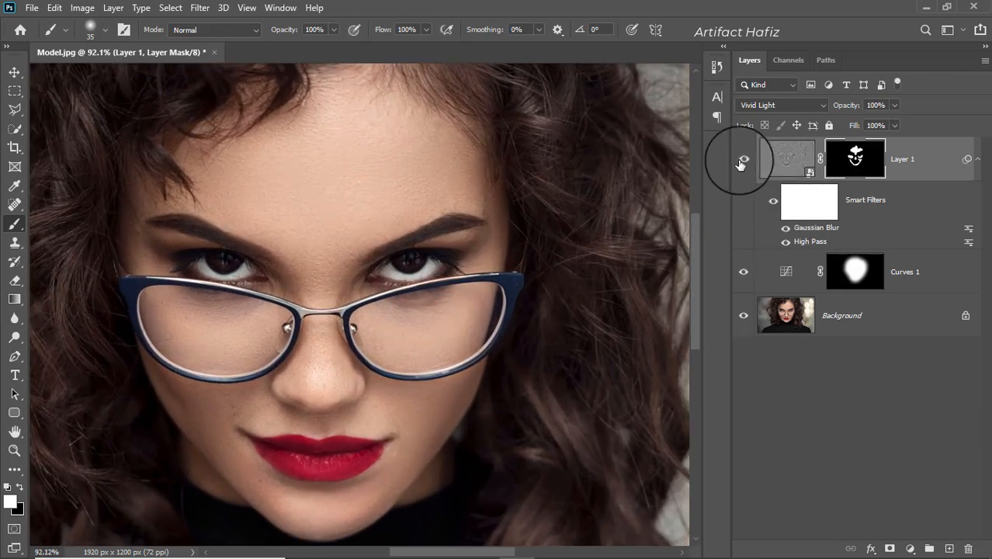
left_click(742, 163)
left_click(742, 162)
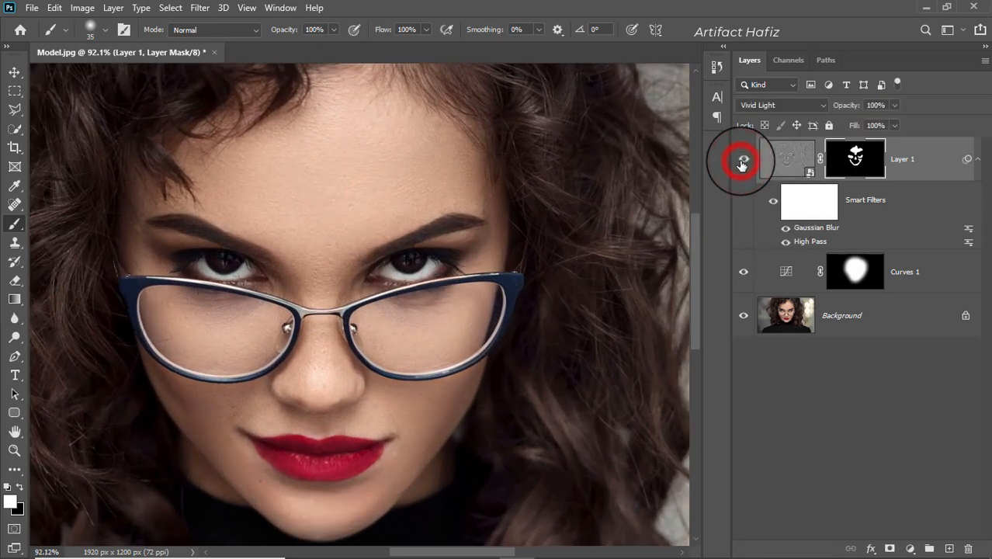
left_click(742, 163)
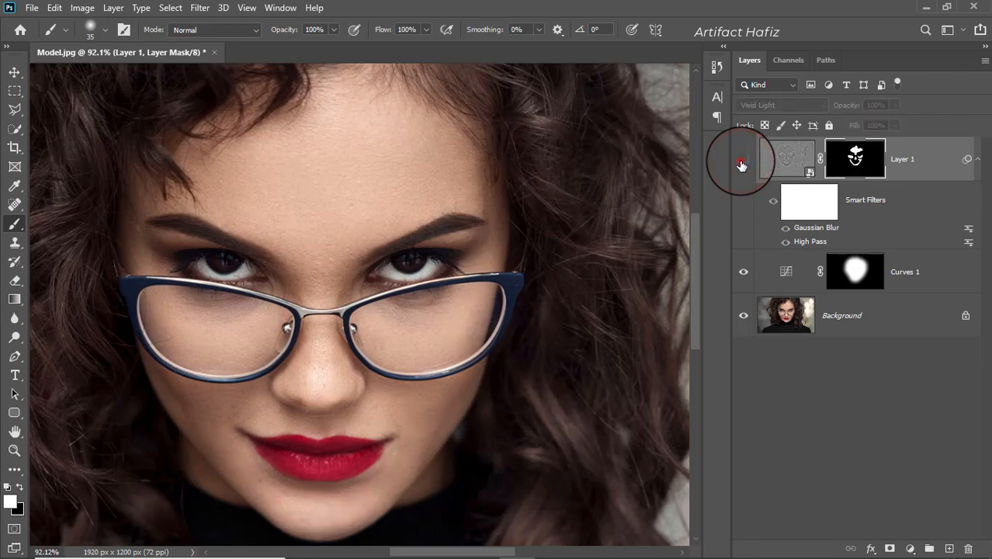
left_click(742, 163)
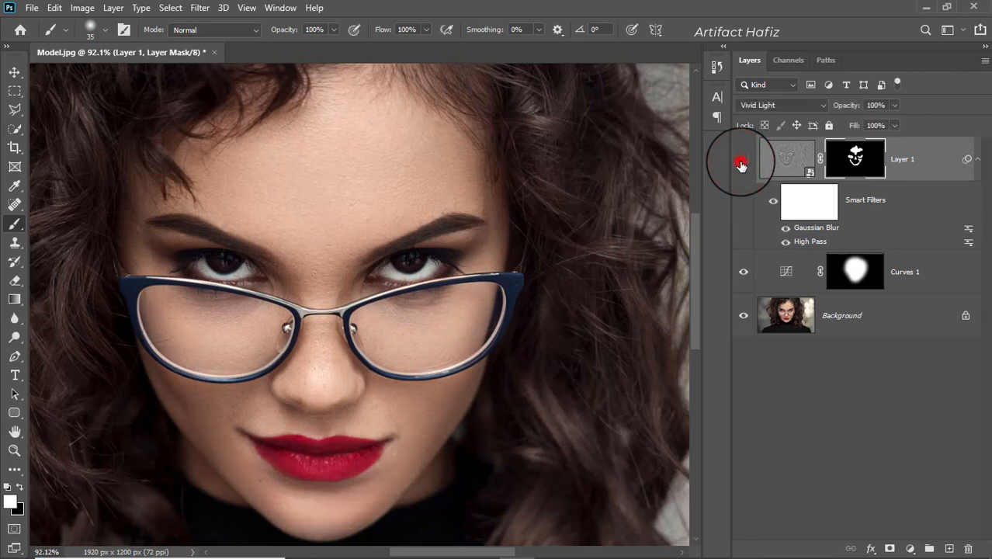
left_click(742, 164)
left_click(741, 163)
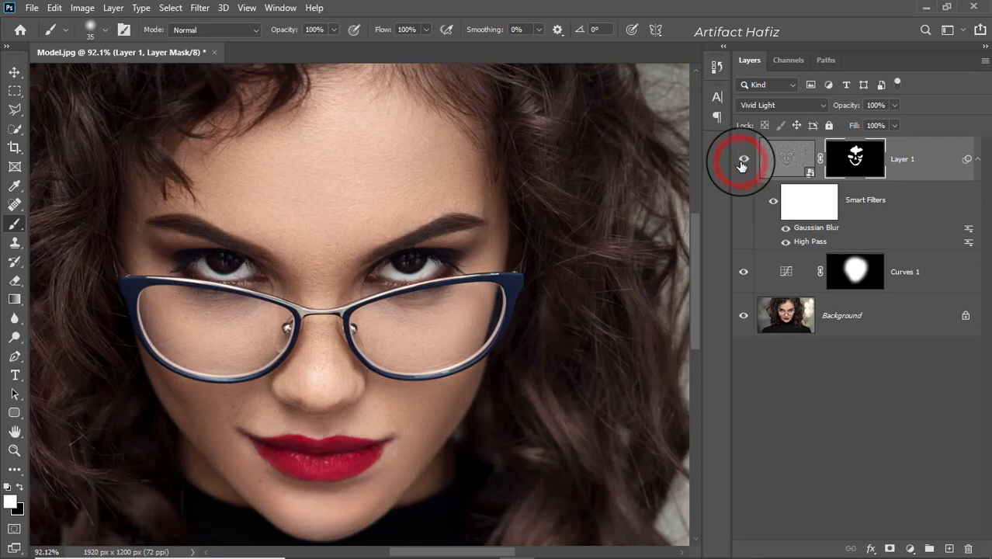
- Compare the whole portrait with and without Layer 1's skin smoothing by toggling the layer's visibility
key("ctrl+minus")
key("ctrl+minus")
key("ctrl+minus")
scroll(427, 373, "up", 3)
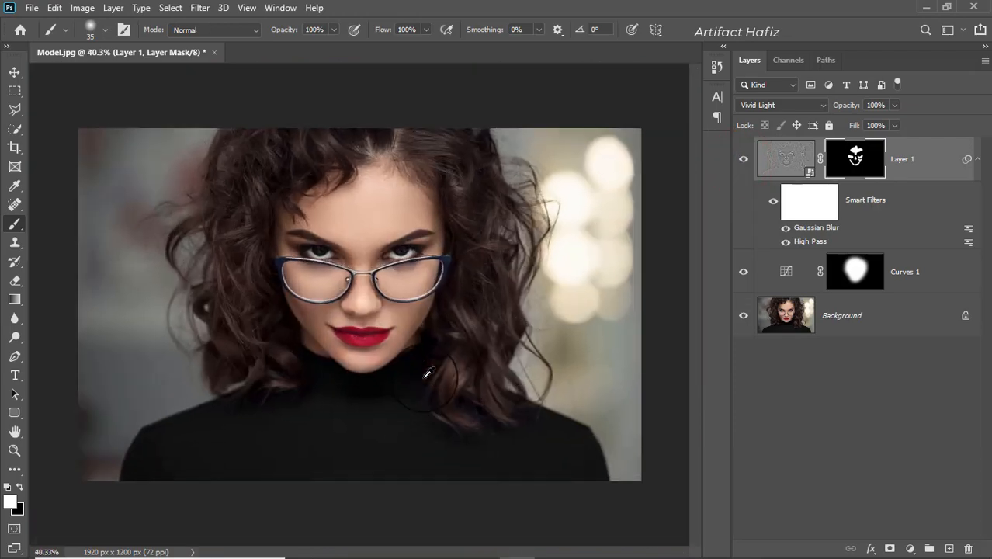
left_click(745, 160)
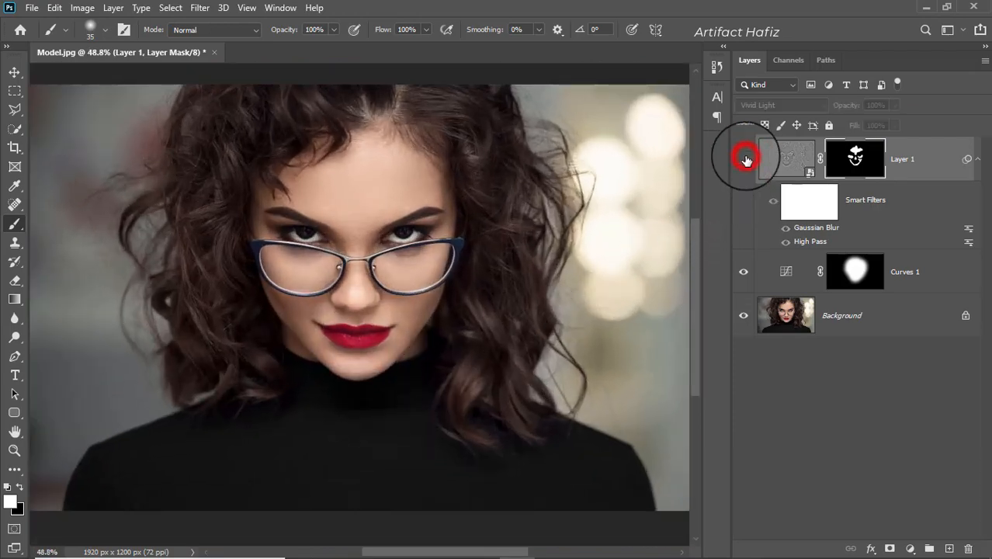
left_click(745, 160)
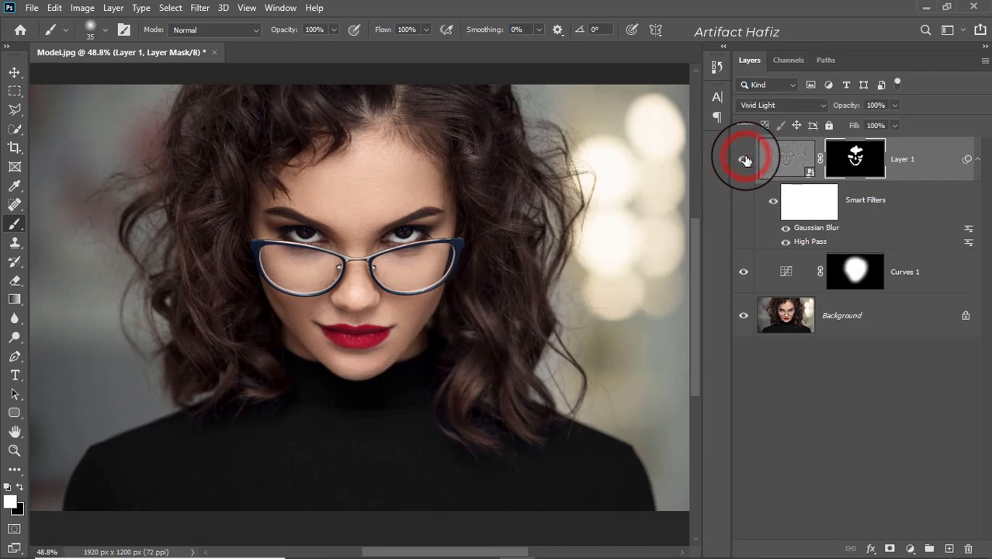
- Reduce the opacity of the High Pass smoothing layer, Layer 1, to 48%
left_click(785, 158)
left_click(902, 146)
left_click_drag(893, 121, 860, 140)
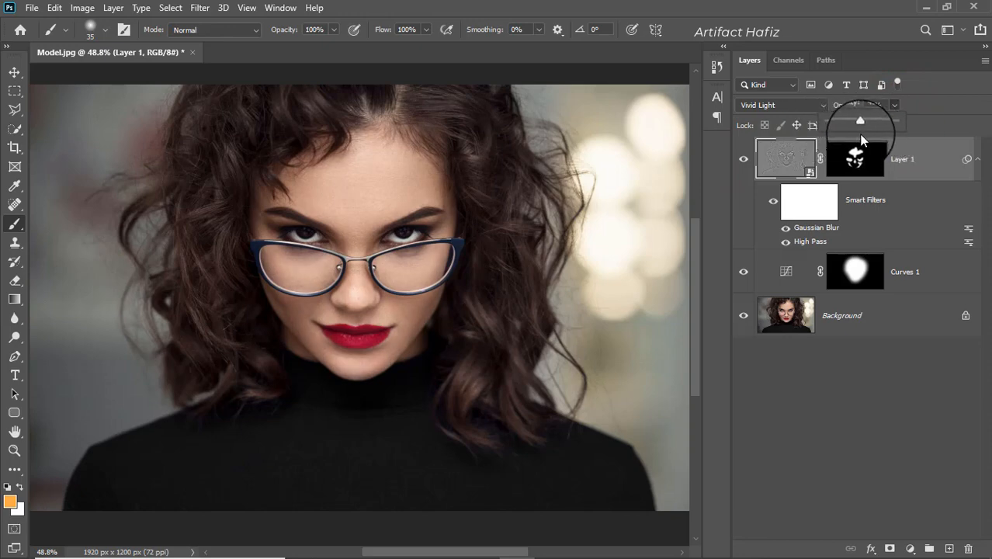
left_click(914, 157)
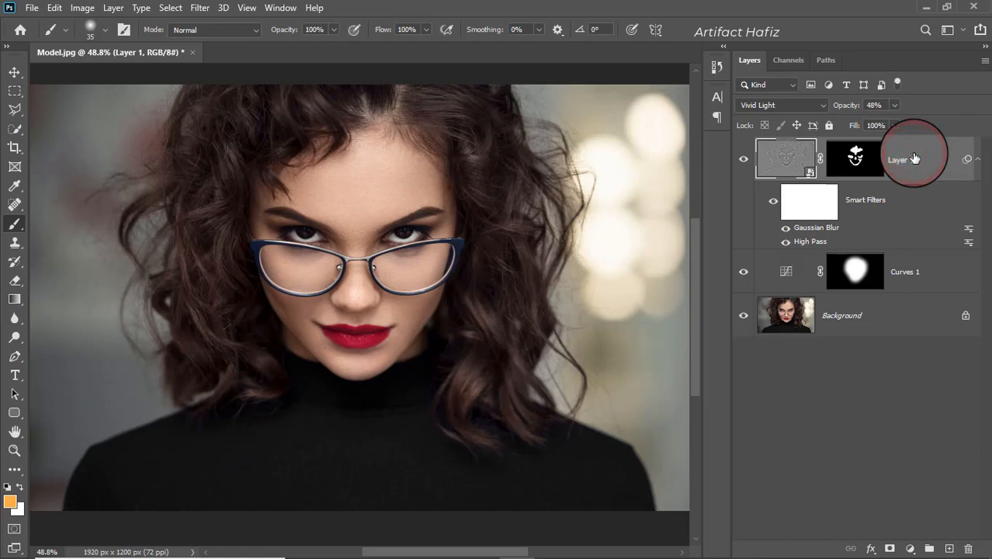
- Add a Color Lookup adjustment layer above Layer 1 using the Soft_Warming.look 3DLUT file
left_click(909, 548)
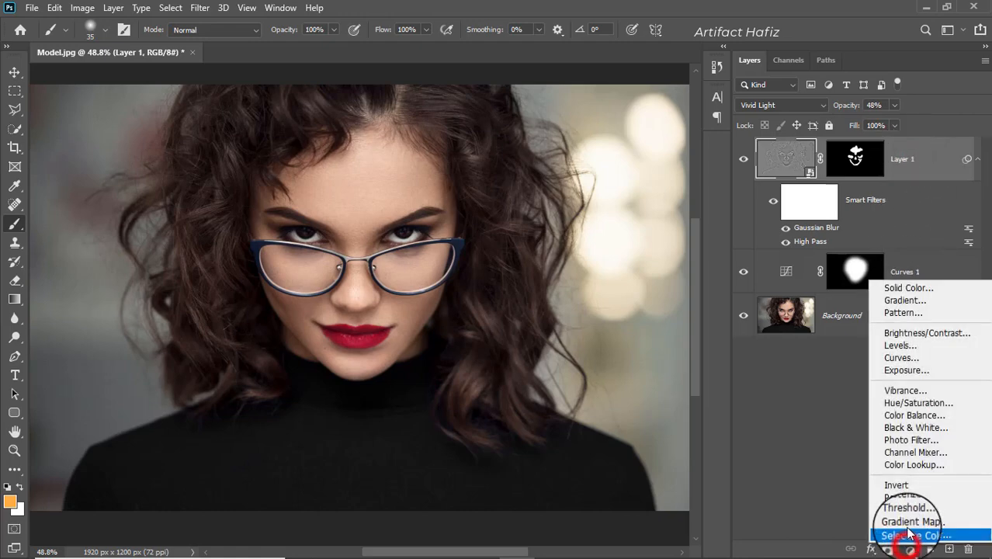
left_click(910, 466)
left_click(749, 312)
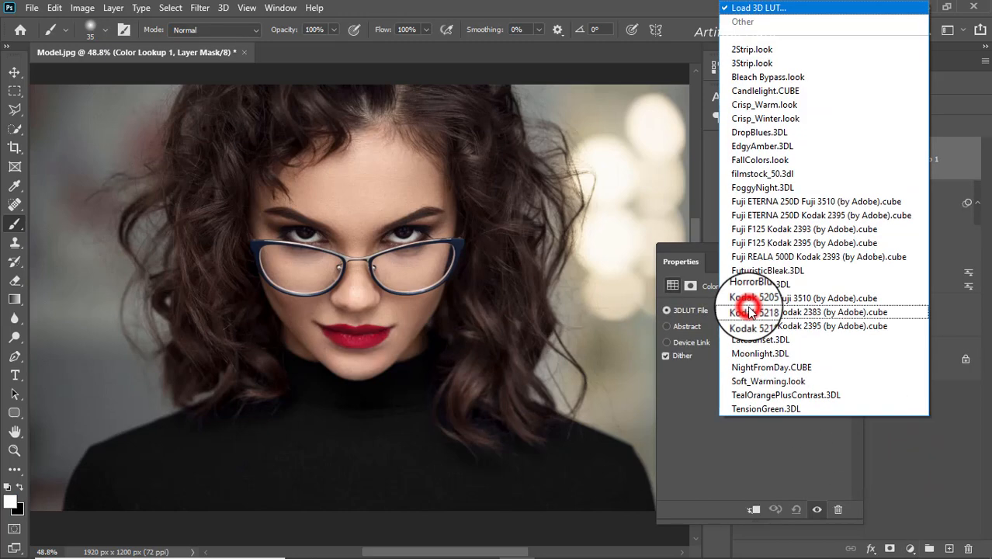
left_click(753, 381)
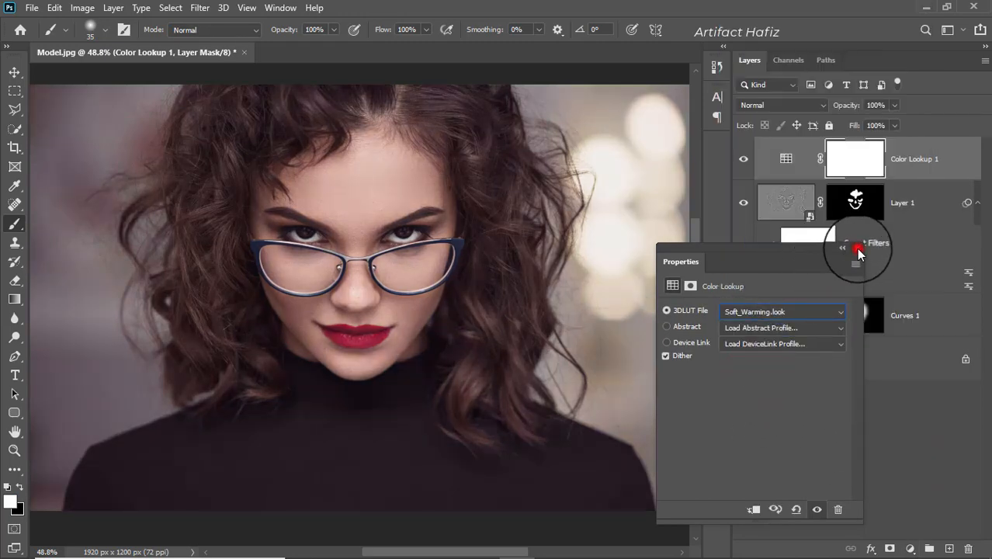
left_click(858, 250)
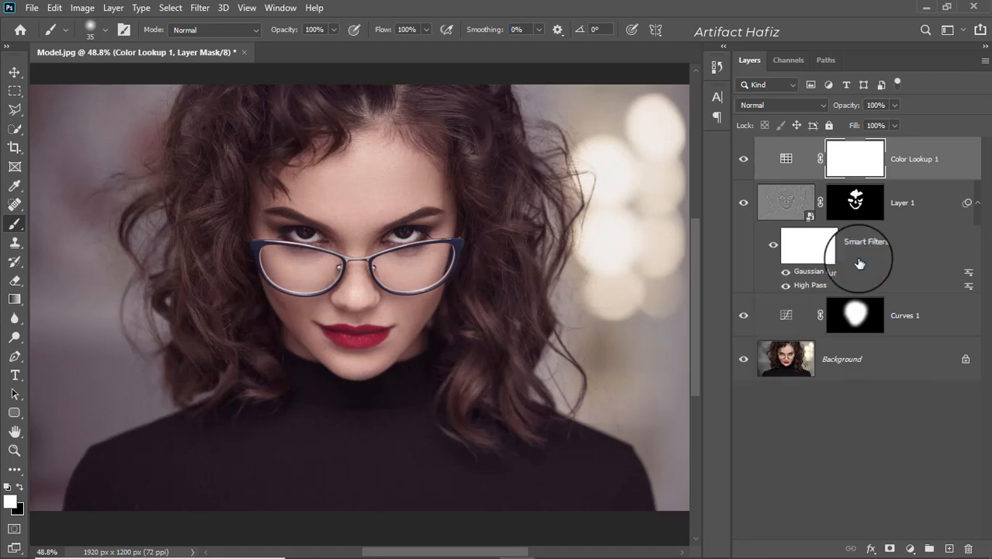
- Lower the Color Lookup 1 layer's opacity to 57%
scroll(454, 299, "down", 2)
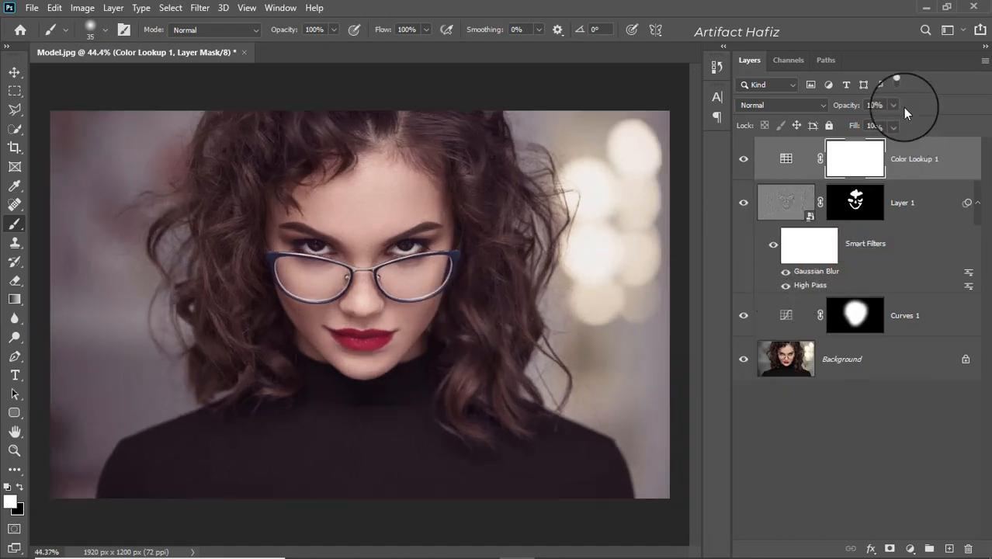
left_click_drag(898, 111, 868, 126)
left_click(899, 147)
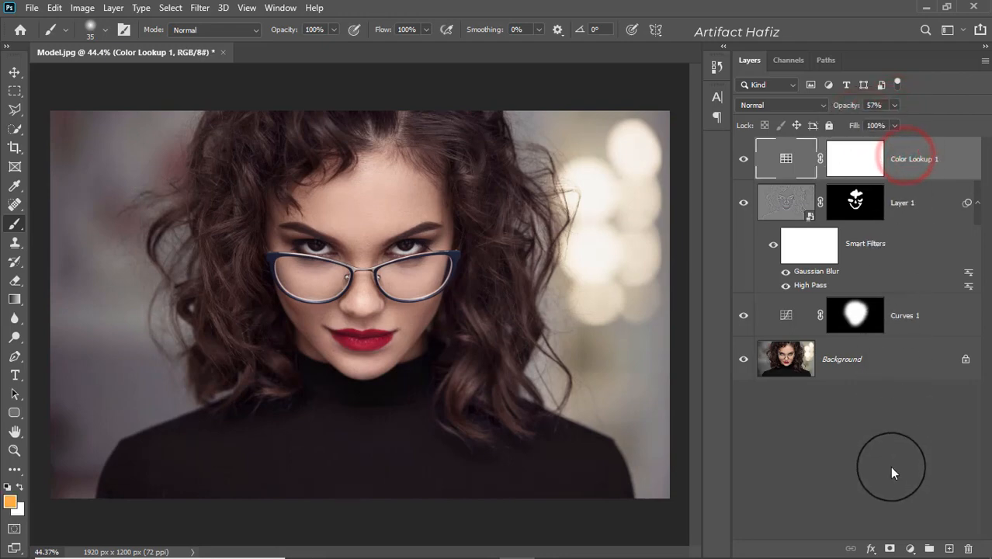
- Add a Color Balance adjustment layer with midtones at Cyan-Red +6, Magenta-Green +4 and Yellow-Blue -1
left_click(908, 549)
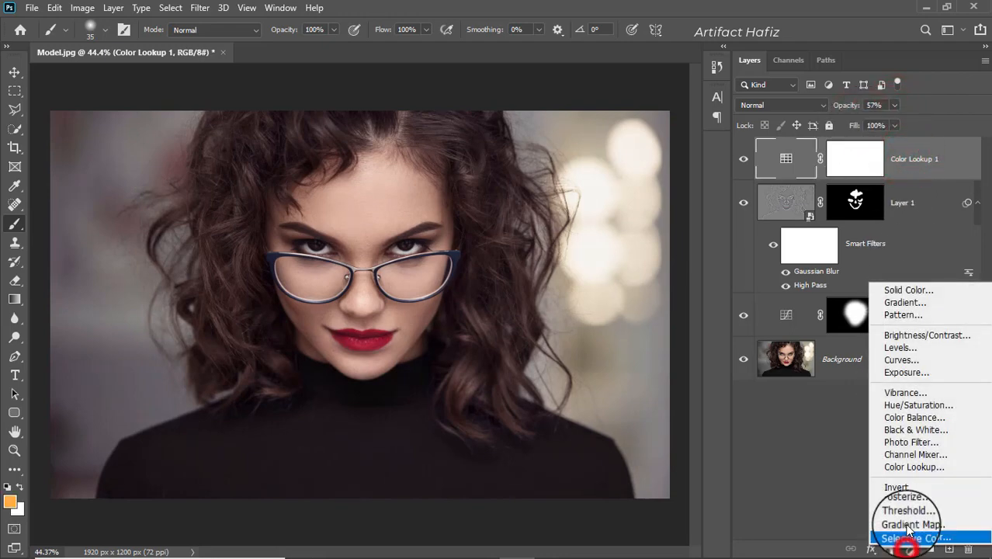
left_click(910, 416)
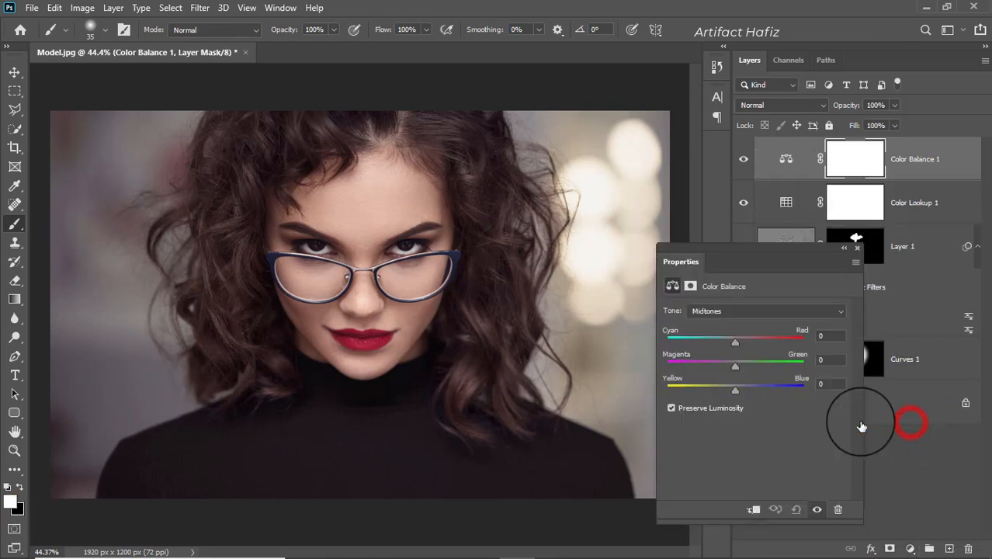
left_click_drag(734, 344, 734, 389)
left_click(734, 367)
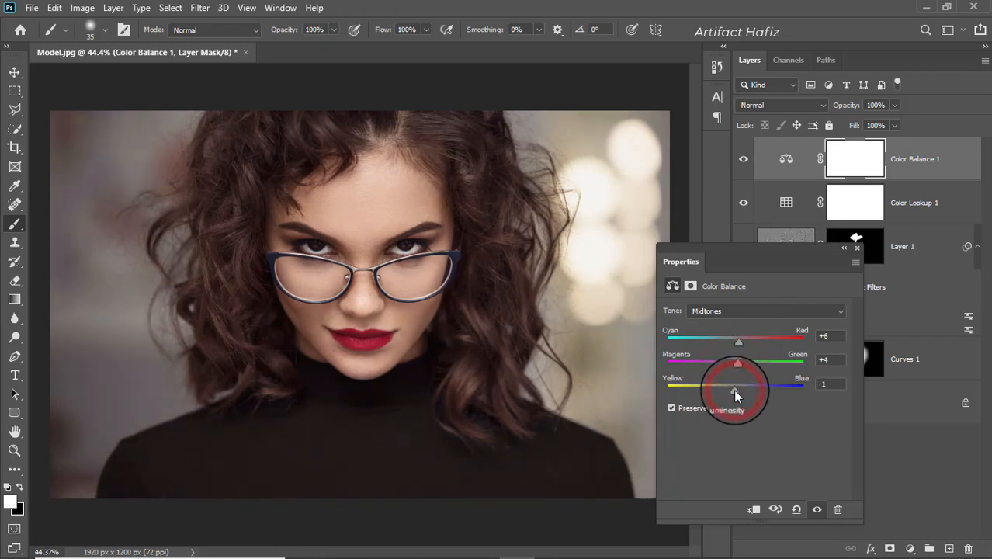
- Set the Color Balance shadows to Cyan-Red -7, Magenta-Green -1 and Yellow-Blue +2
left_click(736, 314)
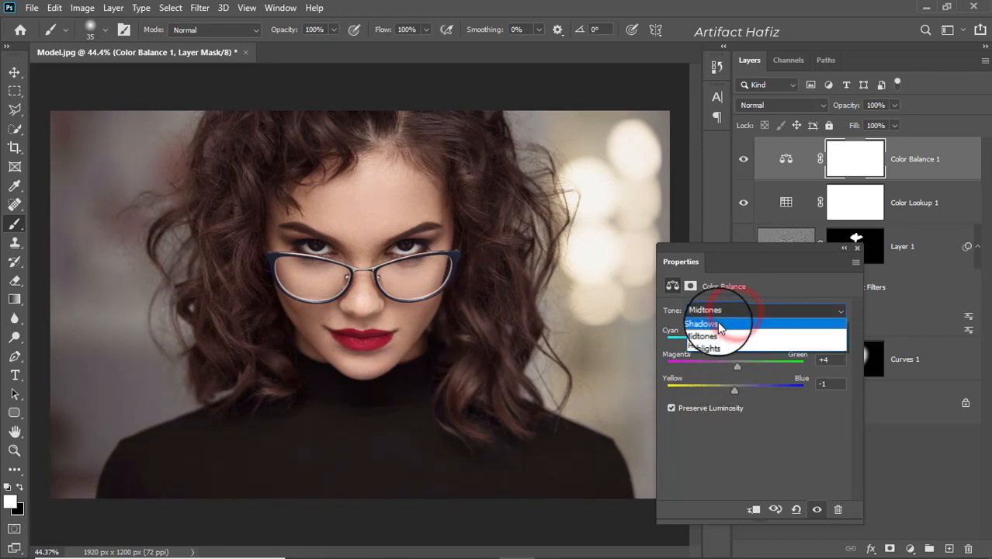
left_click(718, 323)
left_click_drag(727, 346, 735, 387)
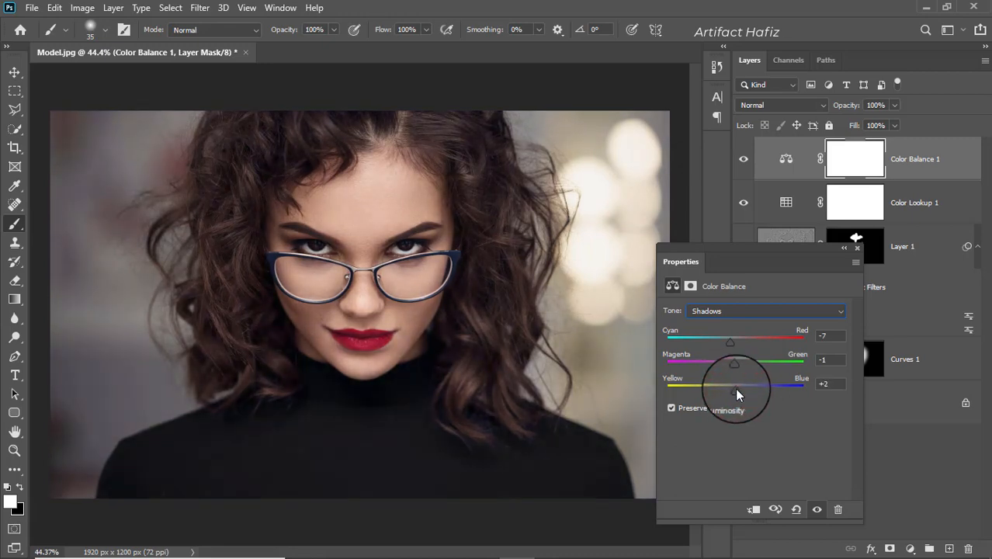
- Set the Color Balance highlights to Cyan-Red -1, Magenta-Green +2 and Yellow-Blue -3
left_click(734, 310)
left_click(735, 345)
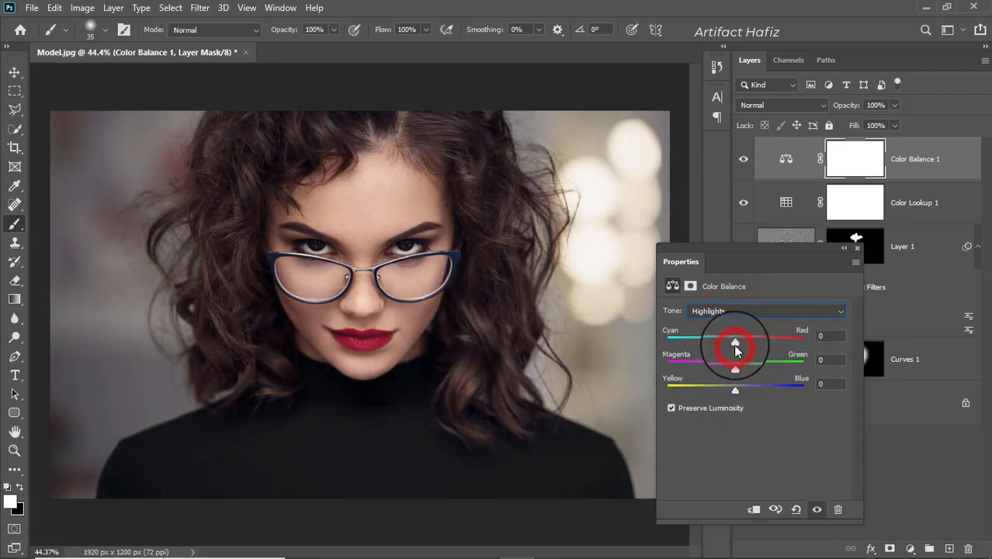
left_click(734, 342)
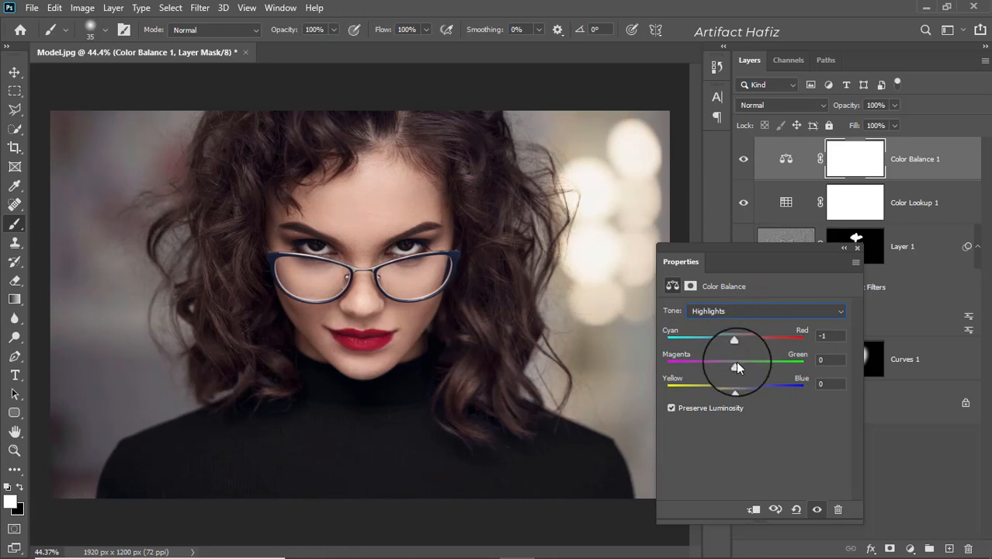
left_click_drag(735, 362, 737, 365)
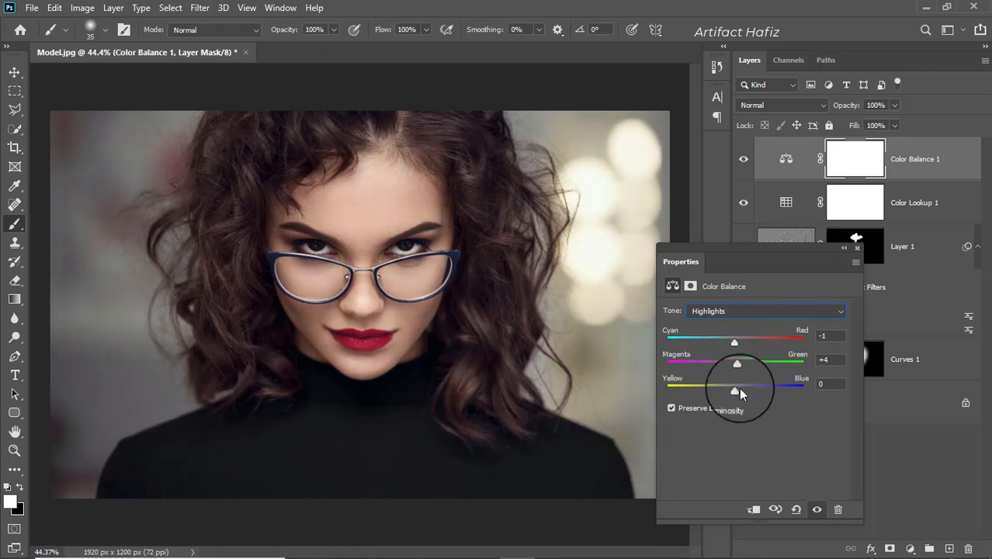
left_click(736, 365)
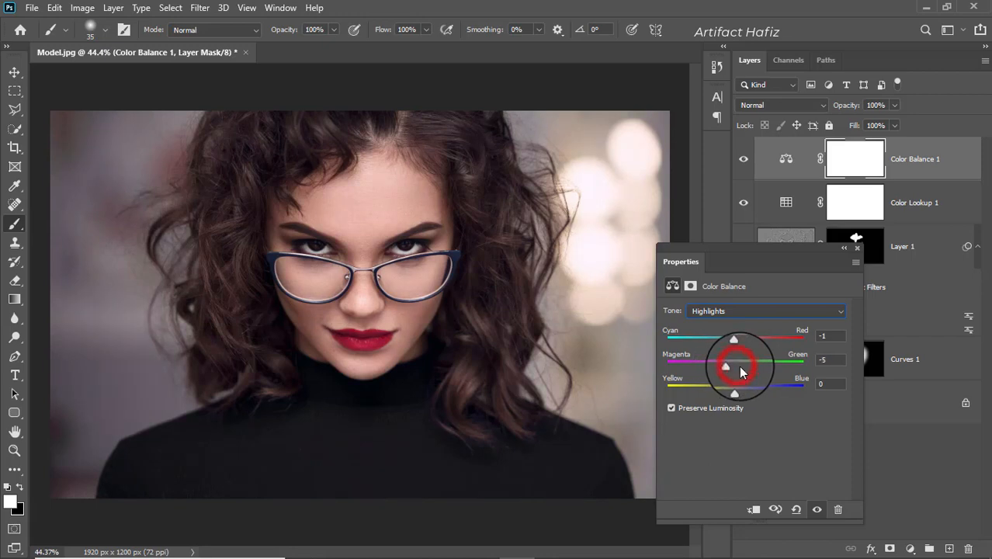
left_click_drag(736, 364, 732, 390)
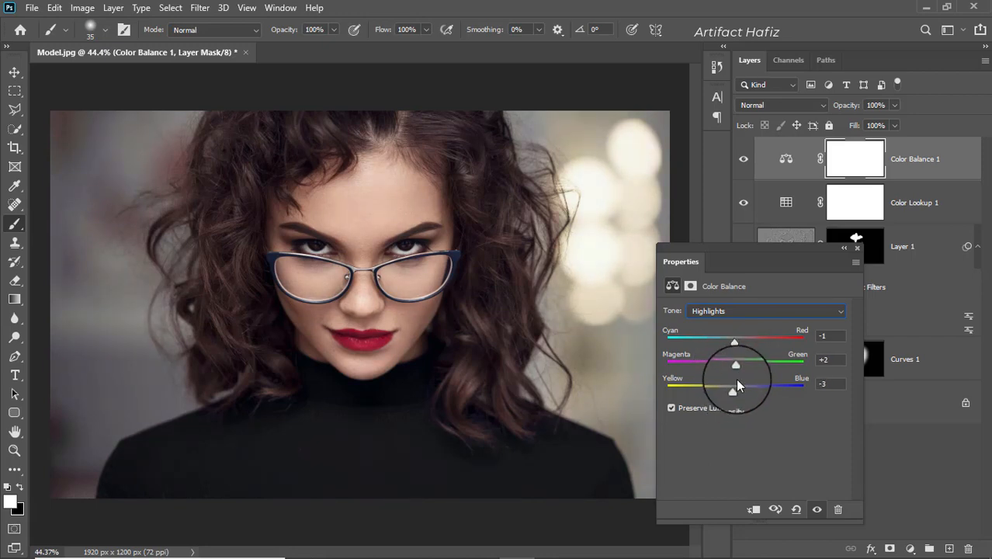
left_click(857, 249)
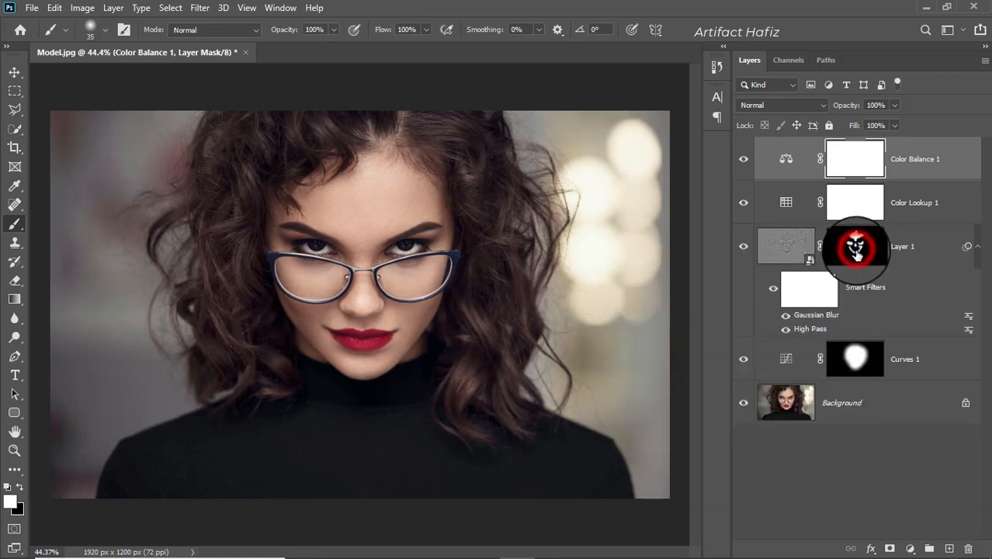
- Add a Levels adjustment layer above Color Balance 1 and set its white input level to 249
left_click(903, 138)
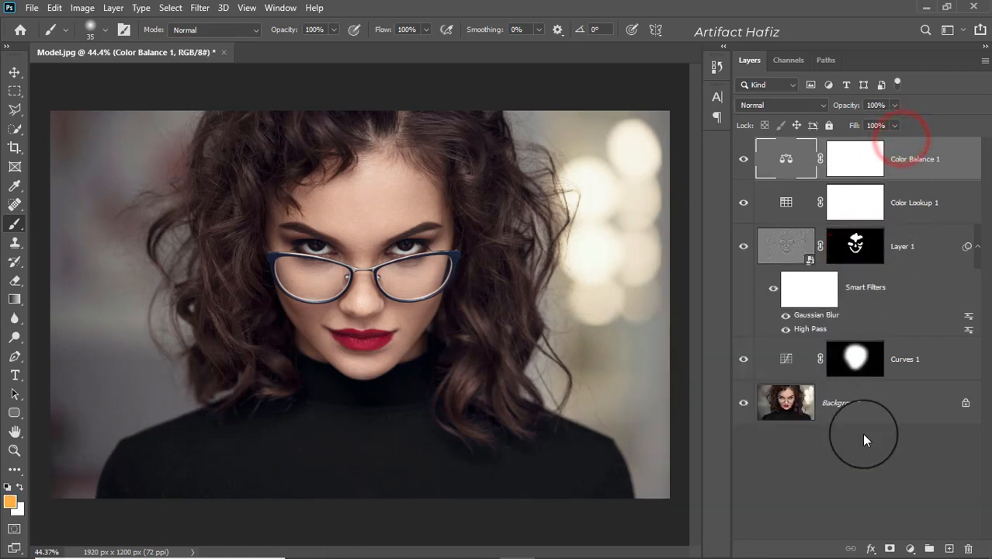
left_click(910, 548)
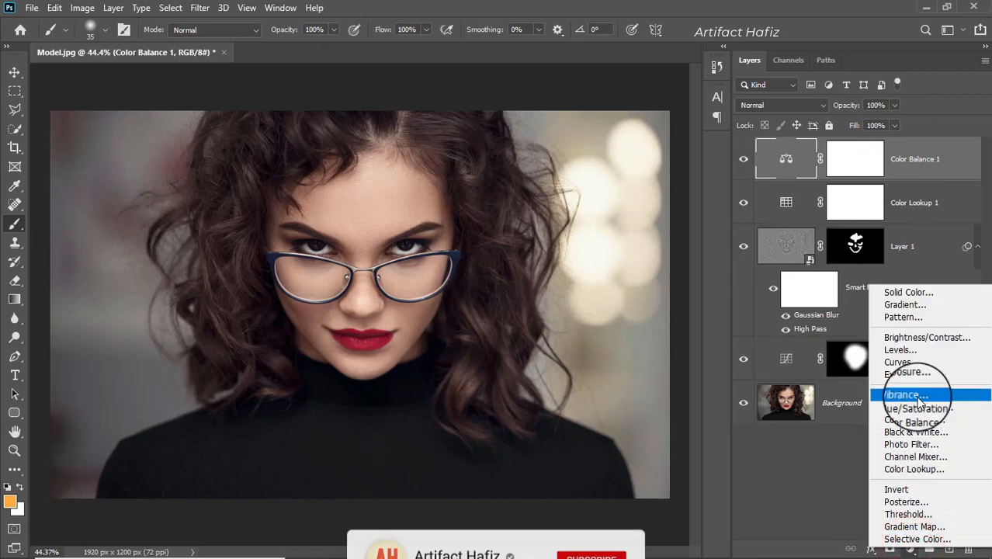
left_click(897, 353)
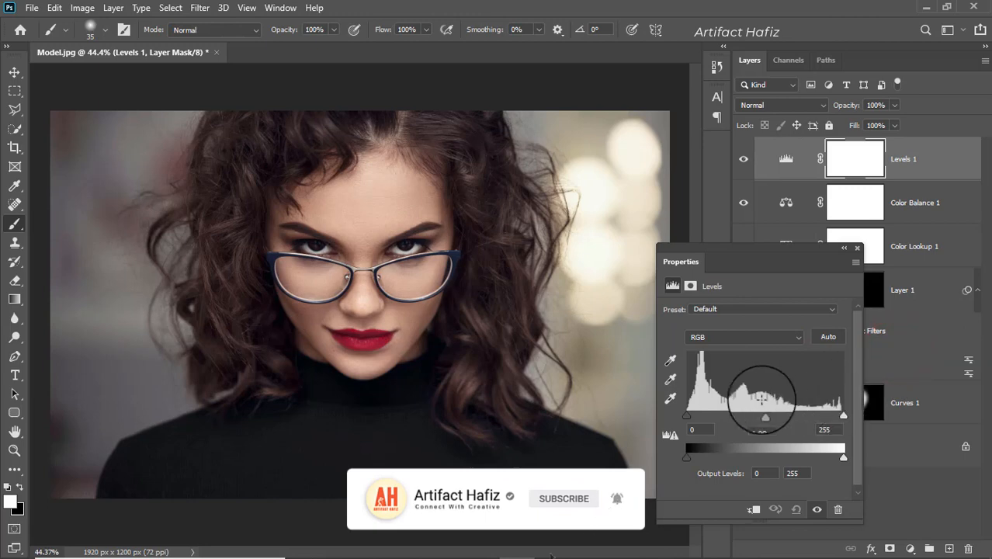
mouse_move(843, 416)
left_mouse_down()
mouse_move(831, 415)
mouse_move(841, 421)
left_mouse_up()
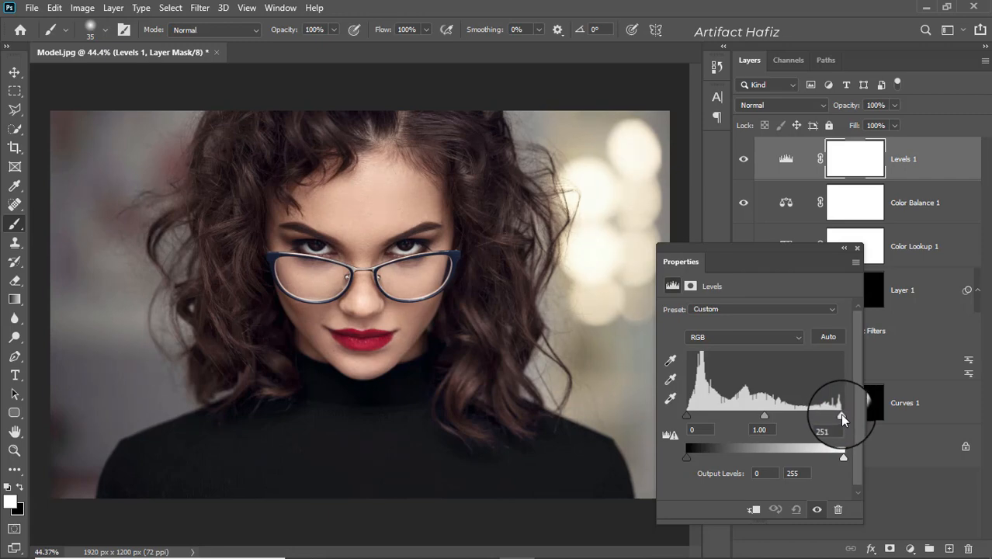
left_click(837, 429)
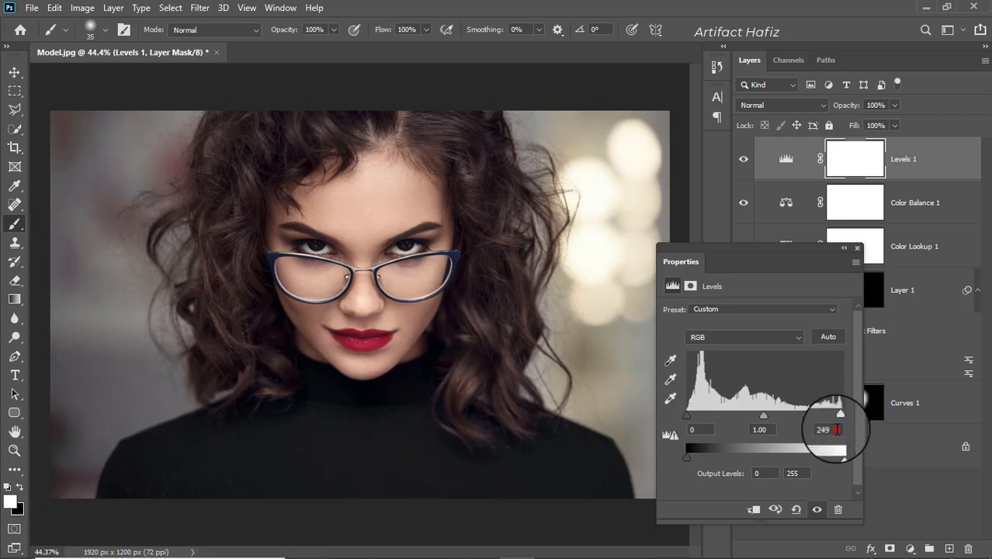
left_click(857, 249)
- Stamp all visible layers into a new layer above Levels 1 and convert it for Smart Filters
left_click(921, 159)
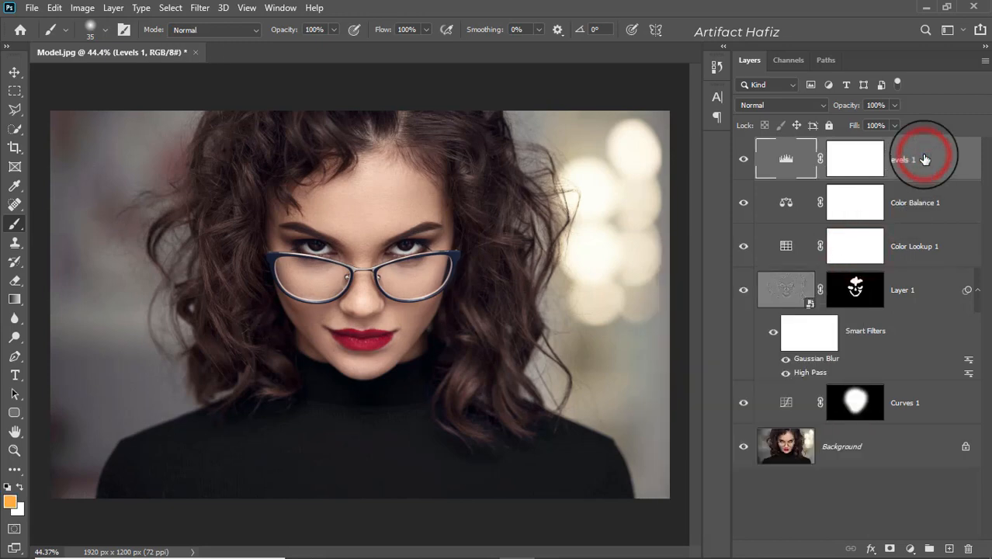
key("ctrl+alt+shift+e")
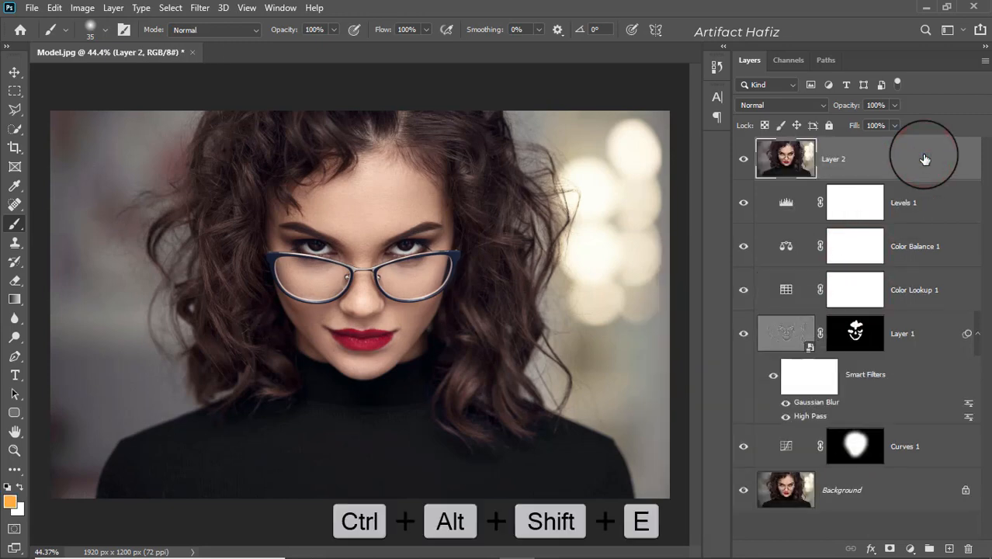
left_click(926, 155)
left_click(199, 10)
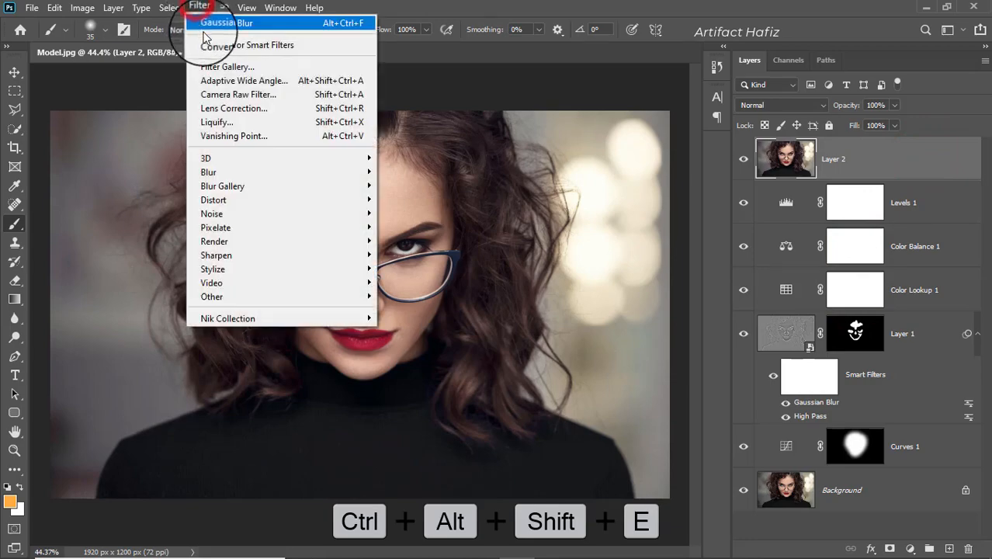
left_click(205, 43)
- Open the Camera Raw filter and set Highlights -5, Shadows +48, Whites +23, Blacks -11 and Clarity +7
left_click(195, 9)
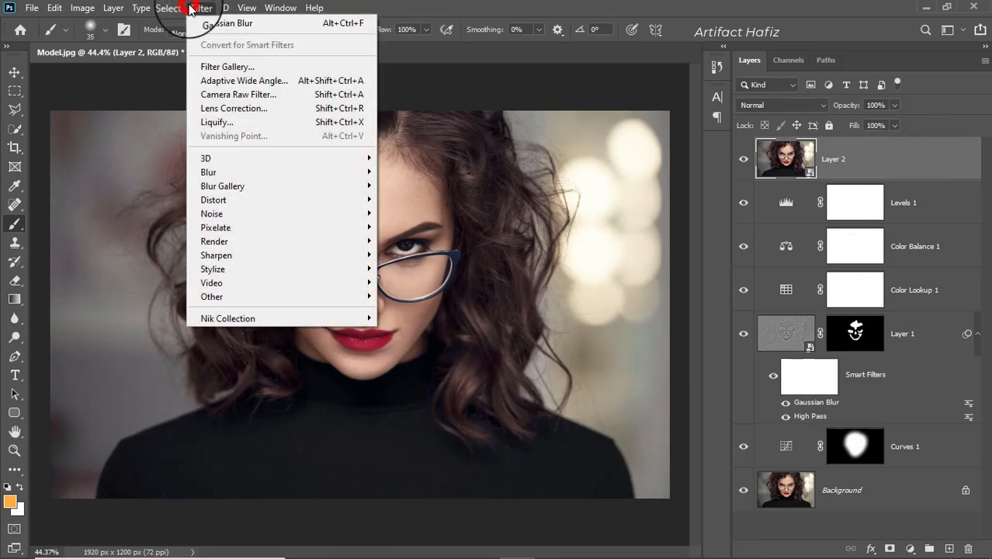
left_click(243, 96)
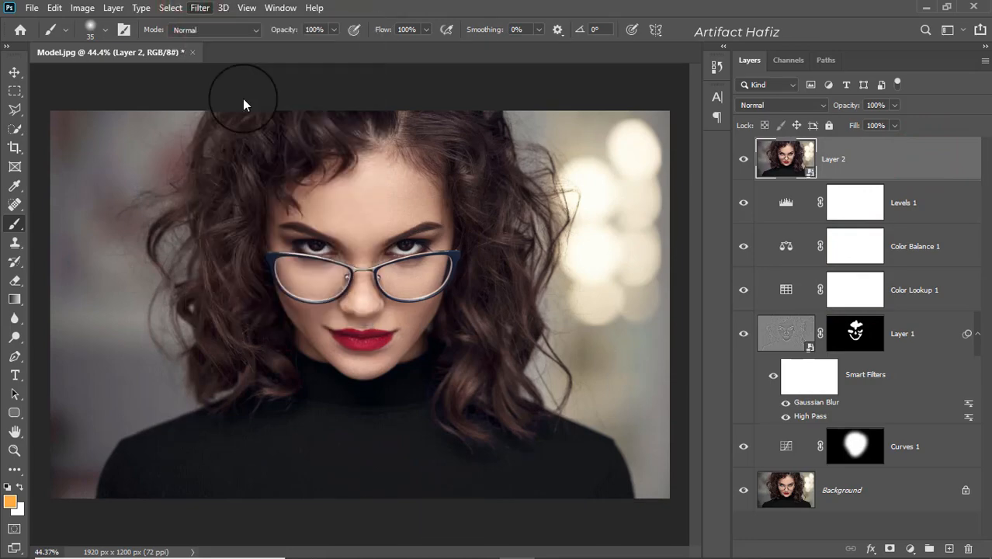
scroll(800, 374, "down", 3)
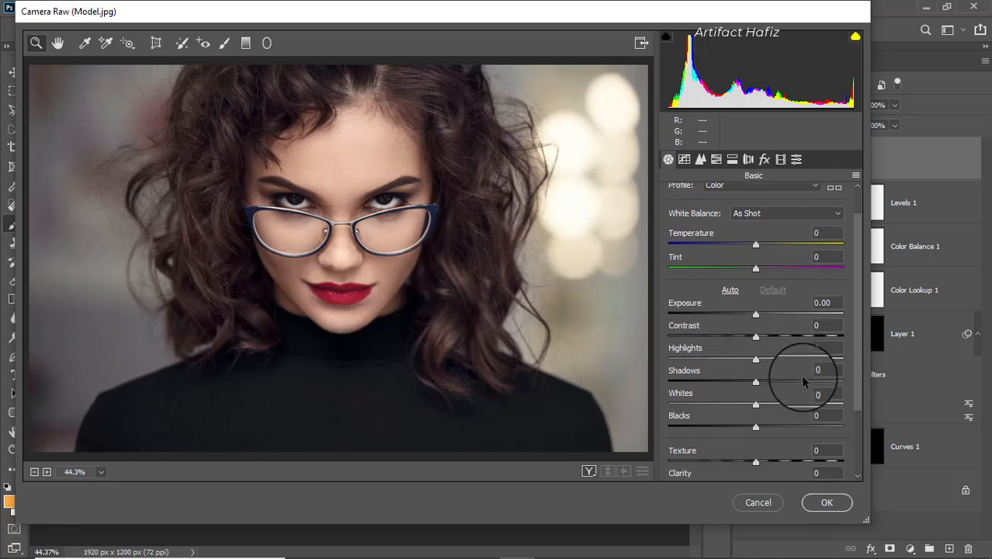
left_click_drag(755, 368, 766, 369)
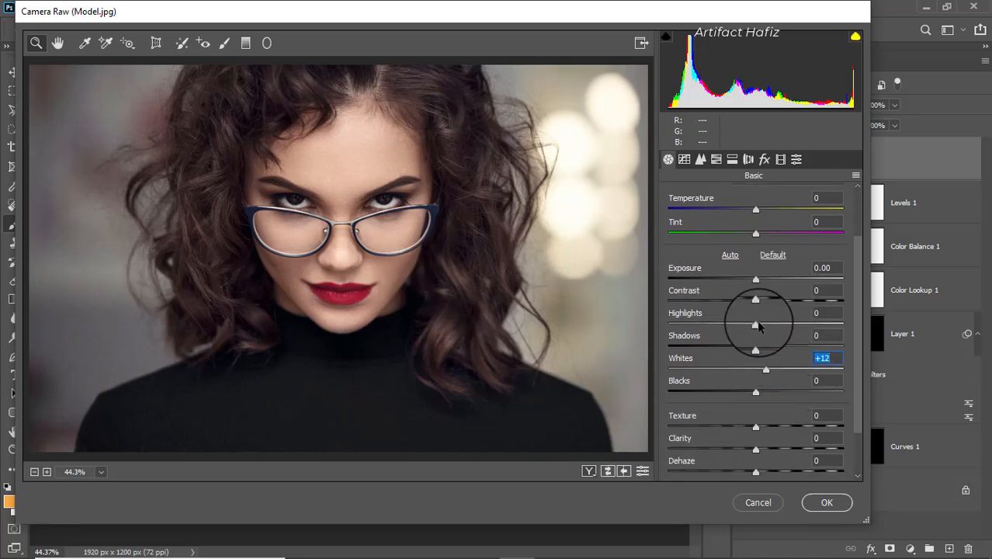
left_click_drag(756, 324, 751, 324)
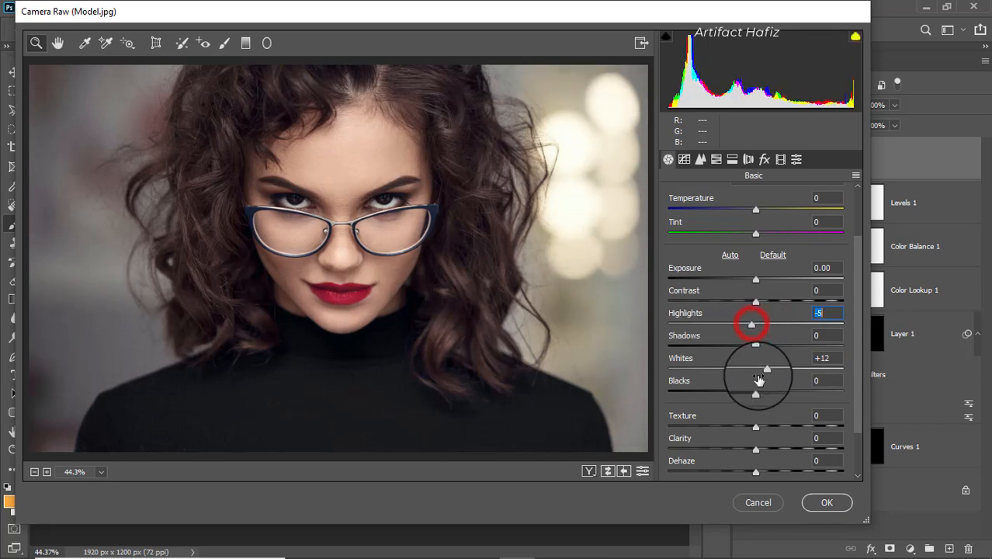
left_click_drag(767, 368, 798, 342)
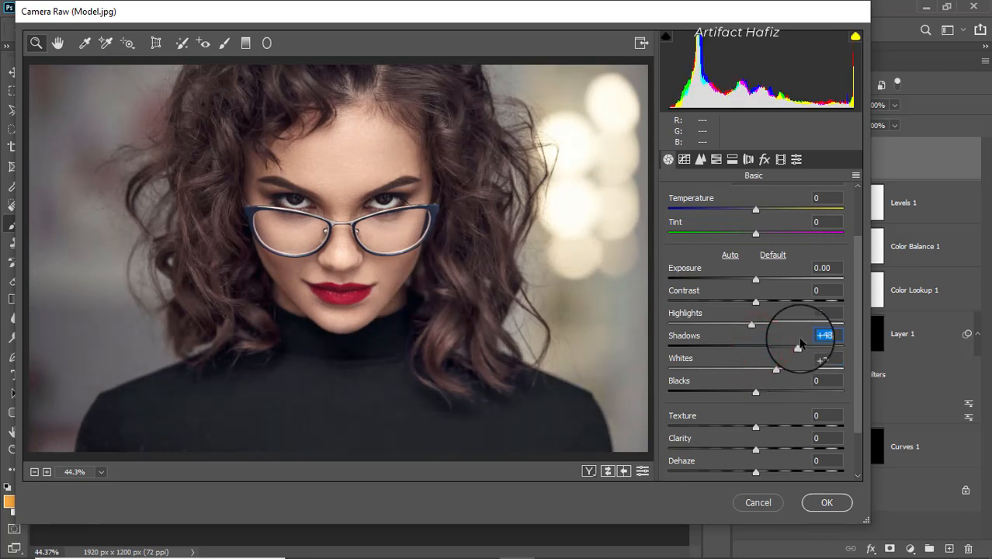
left_click_drag(757, 393, 746, 394)
left_click_drag(757, 450, 763, 454)
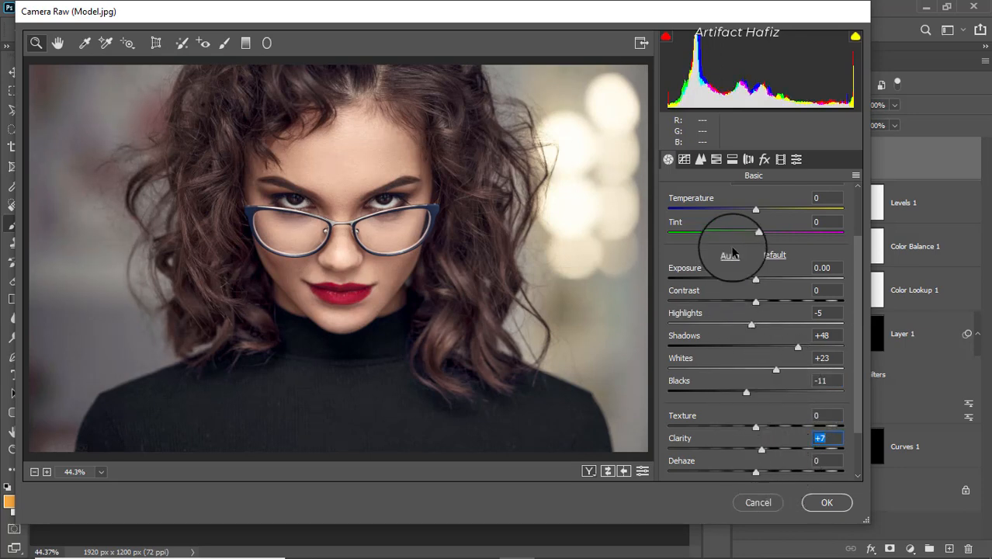
- Set the HSL saturation to Reds -10, Oranges -10, Yellows +24, Aquas +18 and Blues +27
left_click(715, 160)
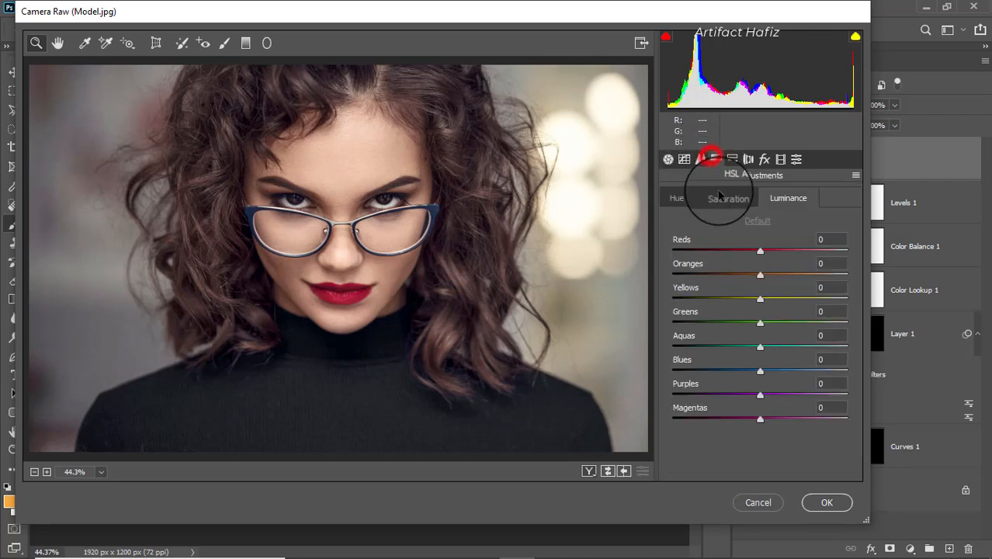
left_click(726, 198)
left_click_drag(758, 253, 730, 252)
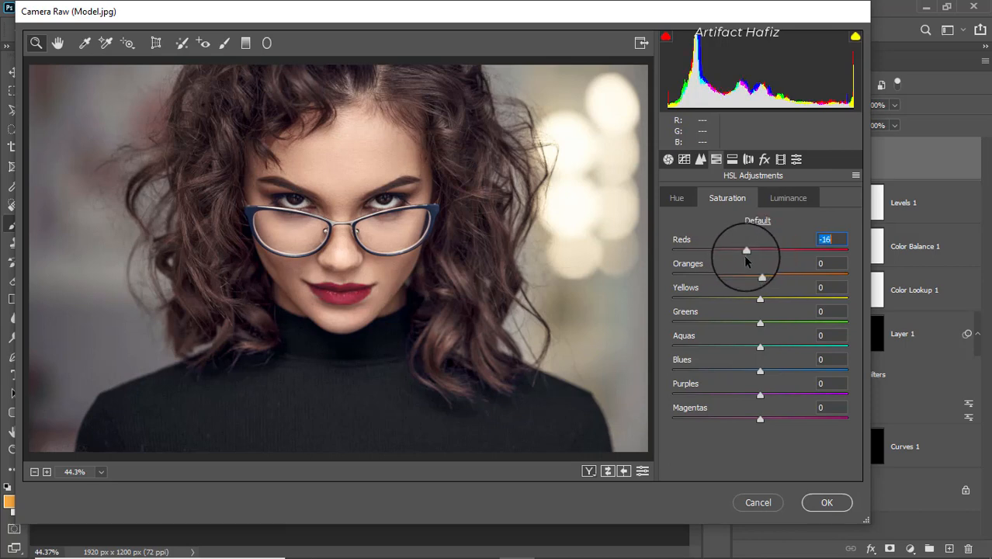
left_click_drag(753, 258, 744, 253)
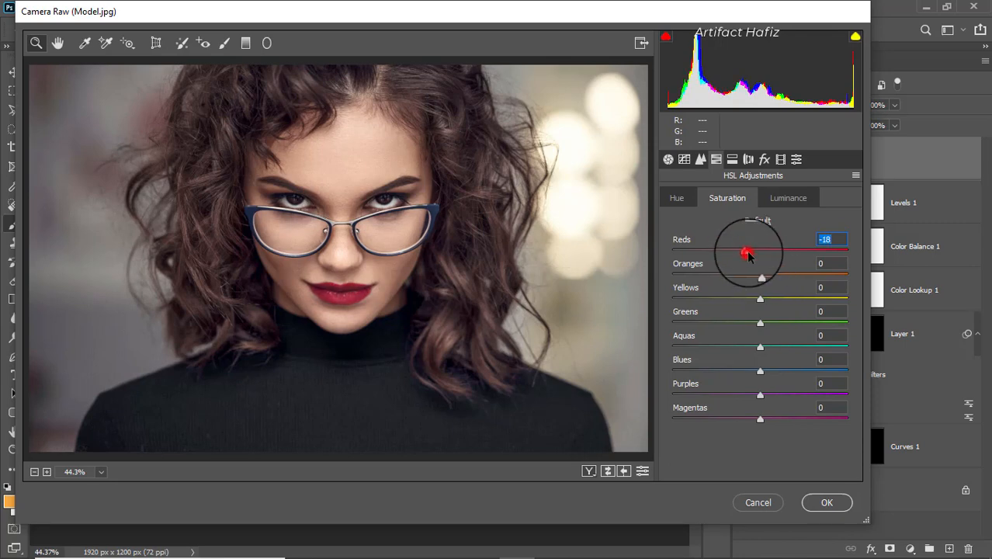
left_click_drag(747, 256, 778, 303)
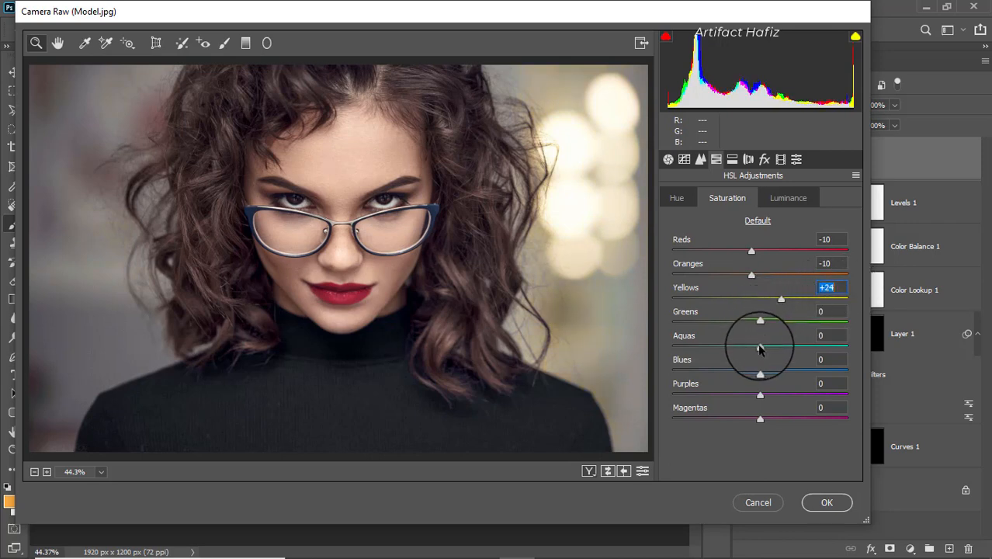
left_click_drag(760, 349, 783, 371)
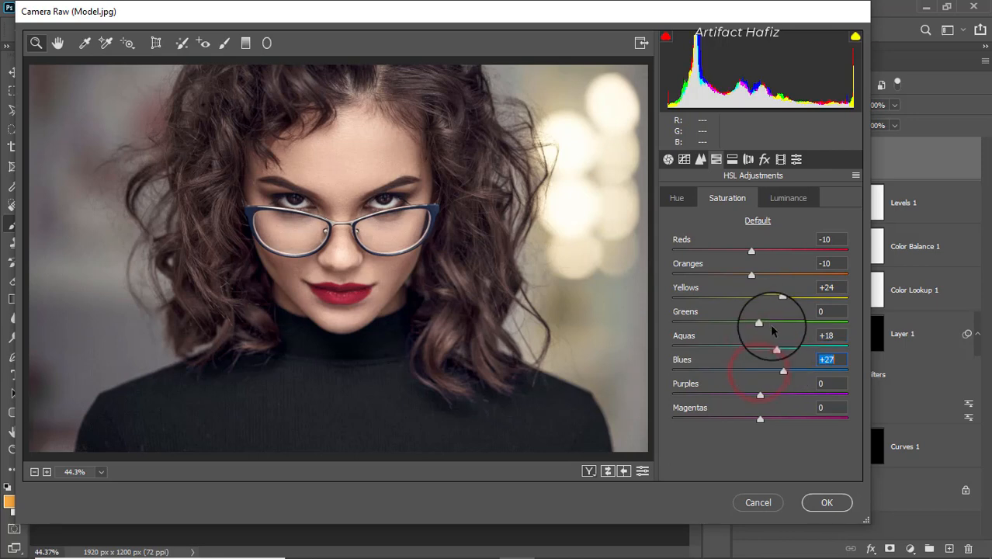
- Set the HSL luminance to Reds +33, Aquas -24 and Blues -24
left_click(784, 205)
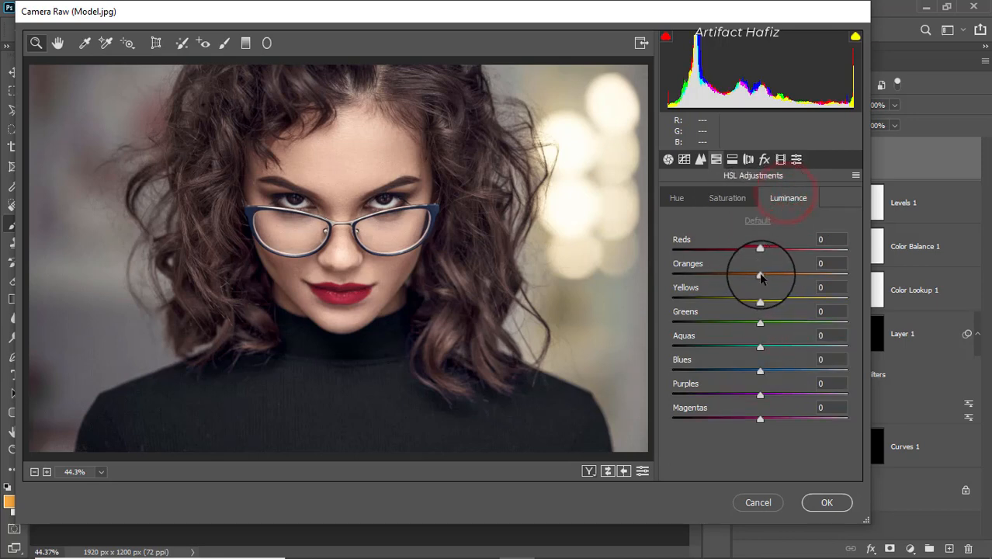
left_click_drag(761, 252, 787, 250)
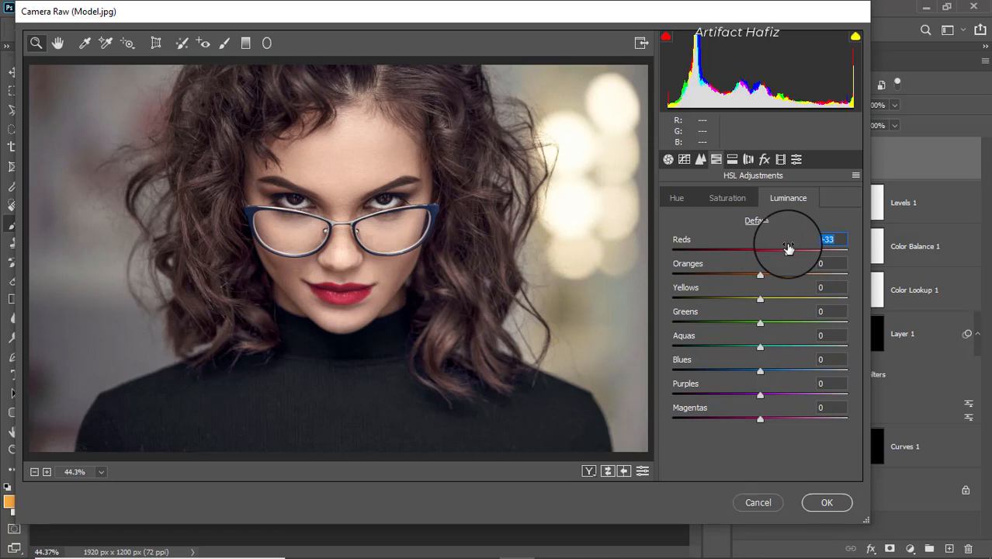
left_click_drag(760, 347, 743, 349)
left_click(760, 371)
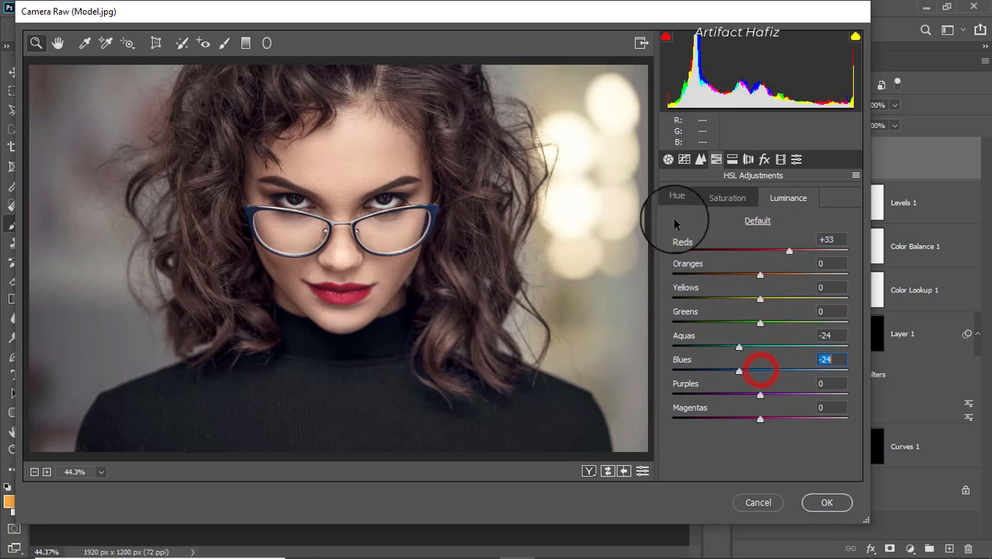
- Set the HSL hue to Aquas +19 and Blues -18
left_click(675, 197)
left_click_drag(760, 347, 744, 371)
left_click(760, 371)
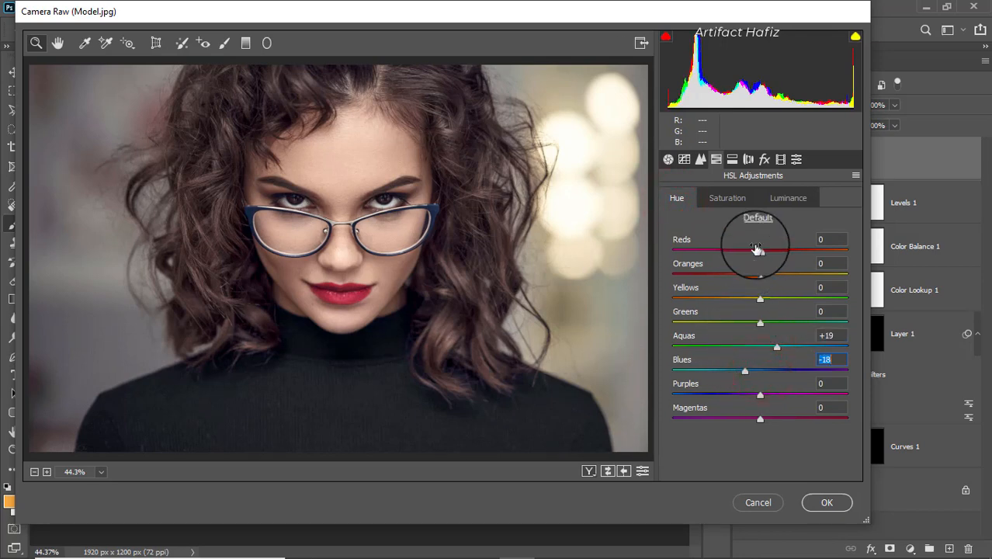
- Split-tone the shadows with hue 237 and saturation 10
left_click(732, 160)
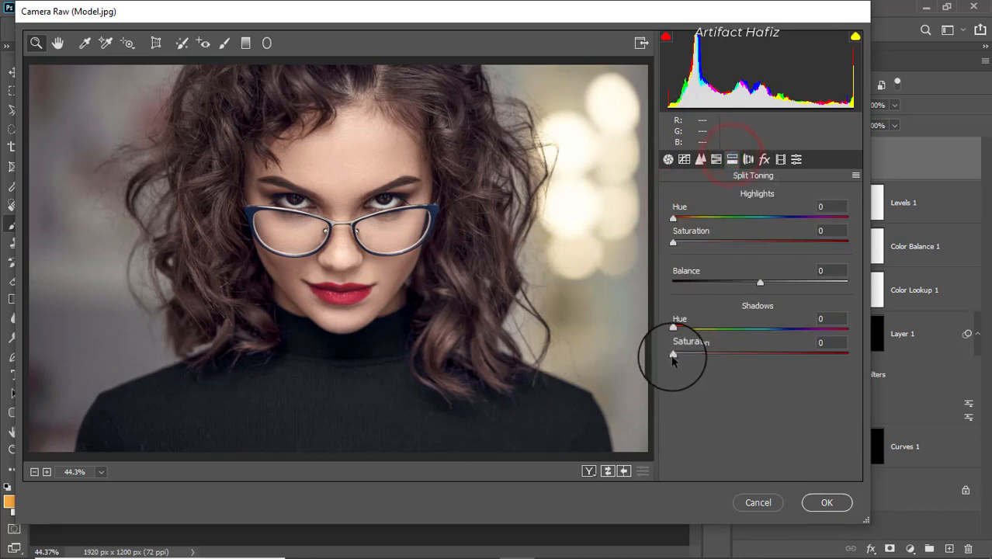
left_click_drag(673, 356, 738, 355)
left_click_drag(673, 327, 790, 332)
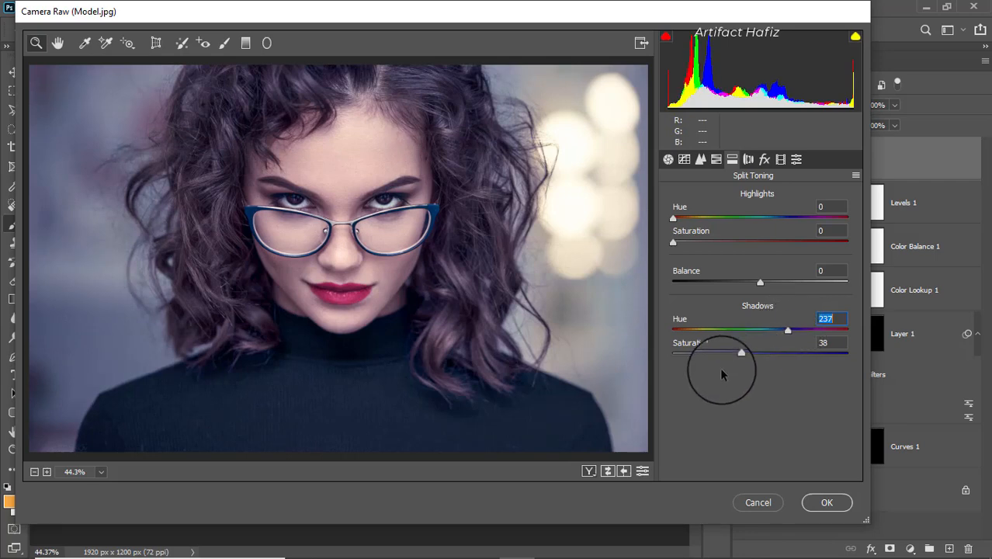
left_click_drag(739, 356, 689, 351)
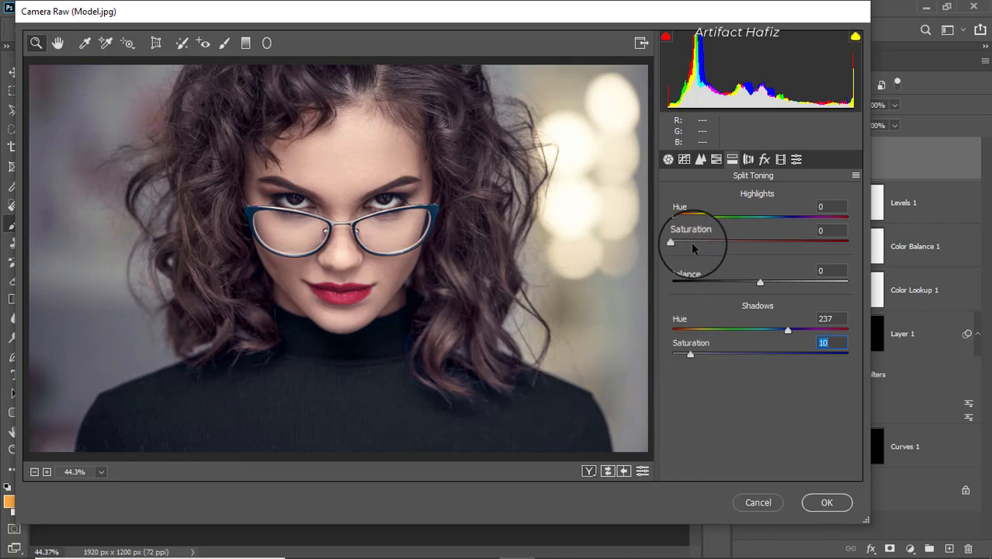
- Split-tone the highlights with hue 42 and saturation 7
left_click_drag(673, 244, 775, 243)
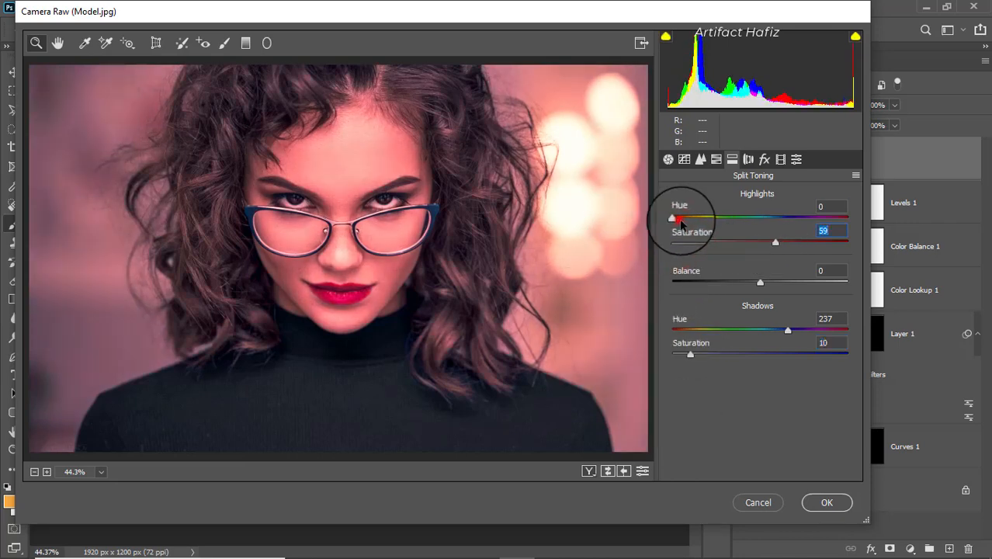
left_click_drag(674, 215, 705, 221)
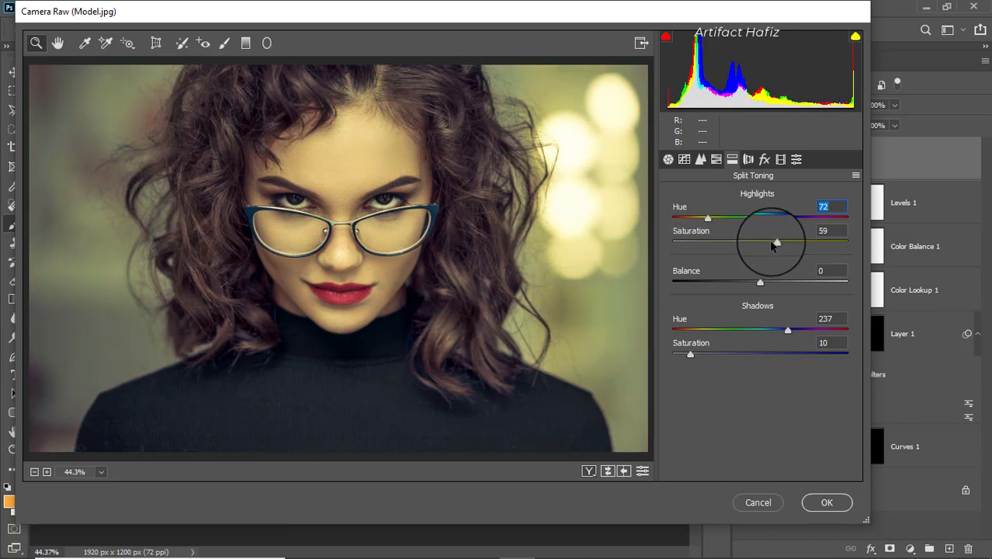
left_click_drag(756, 247, 681, 254)
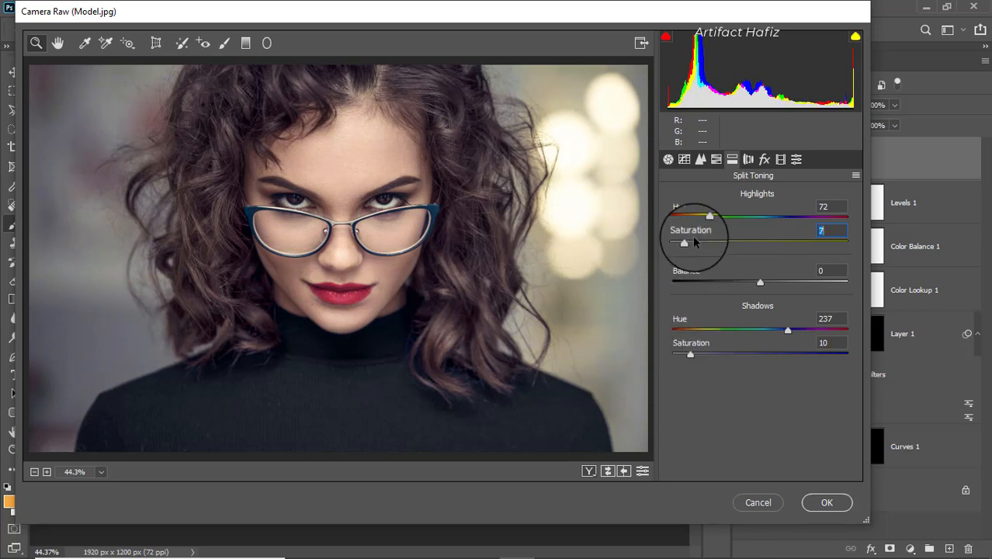
left_click_drag(707, 217, 700, 218)
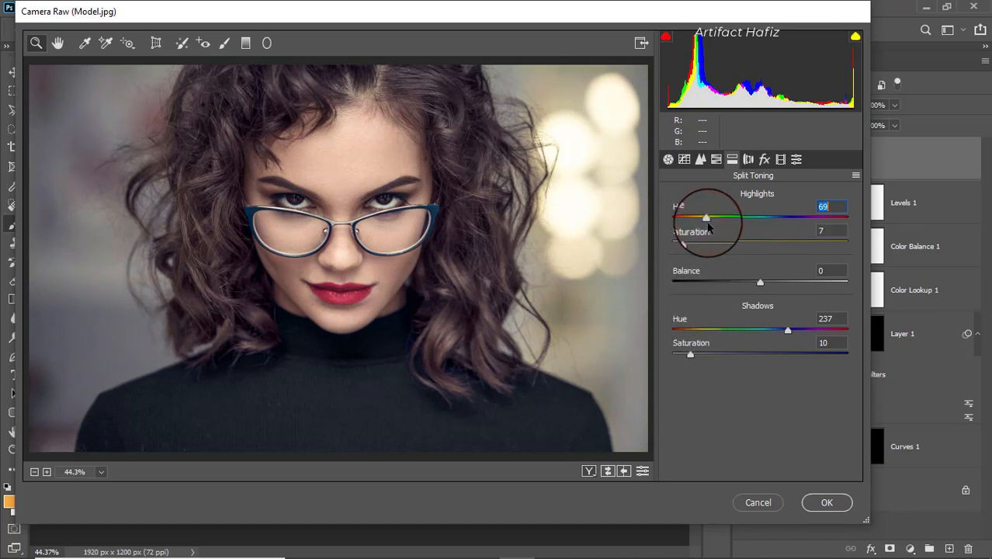
key("Down")
key("Down")
key("Down")
key("Down")
key("Down")
key("Down")
key("Down")
key("Down")
key("Down")
key("Down")
key("Down")
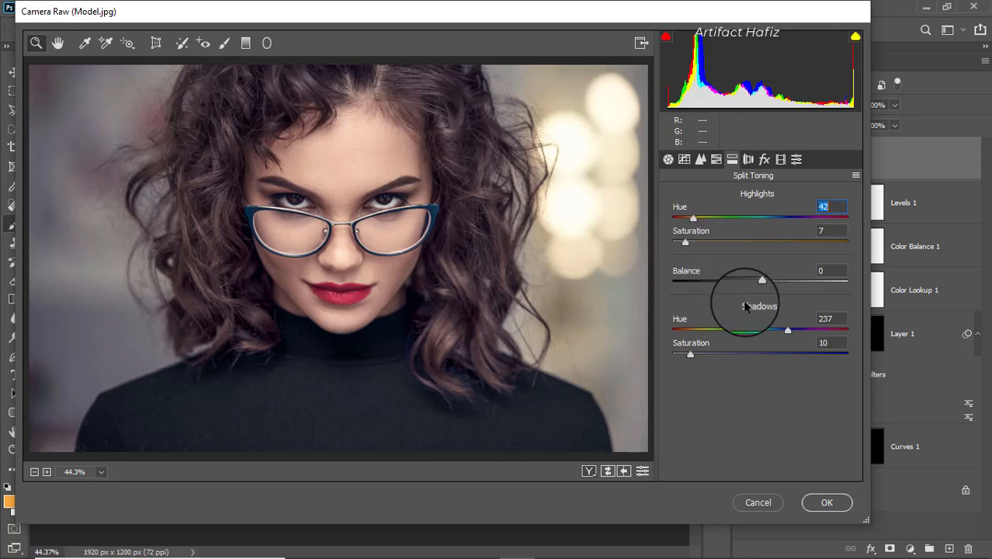
- Set the sharpening amount to 13 in the Detail settings
left_click(698, 159)
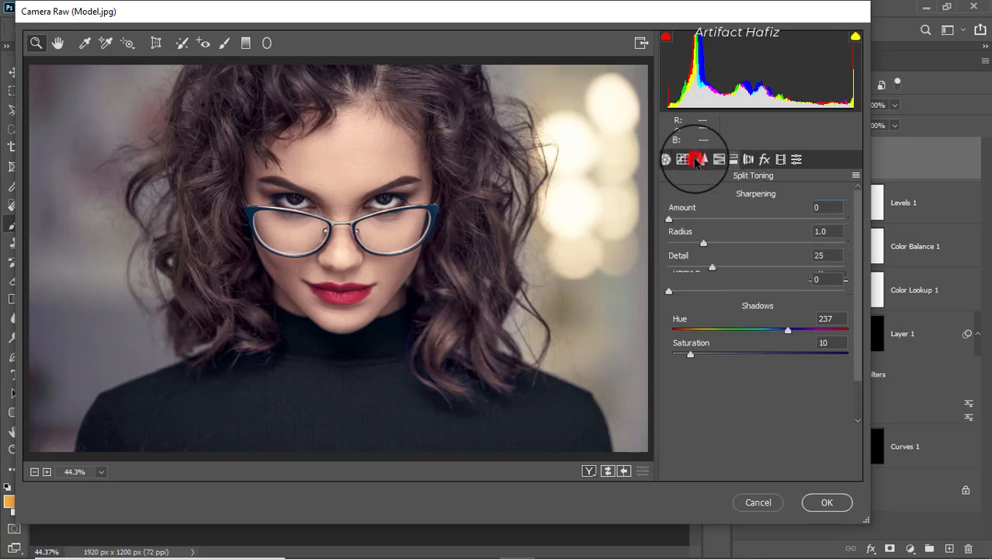
left_click_drag(668, 218, 680, 218)
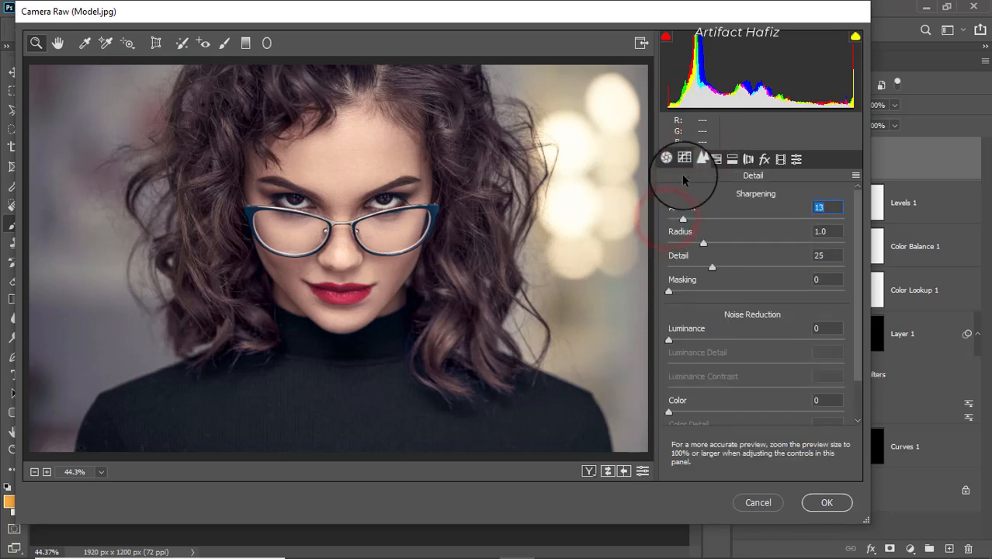
- Shape the RGB point tone curve with points at input 0 output 8, input 64 output 63 and input 191 output 201
left_click(684, 159)
left_click(752, 361)
left_click_drag(752, 362, 763, 367)
left_click(805, 315)
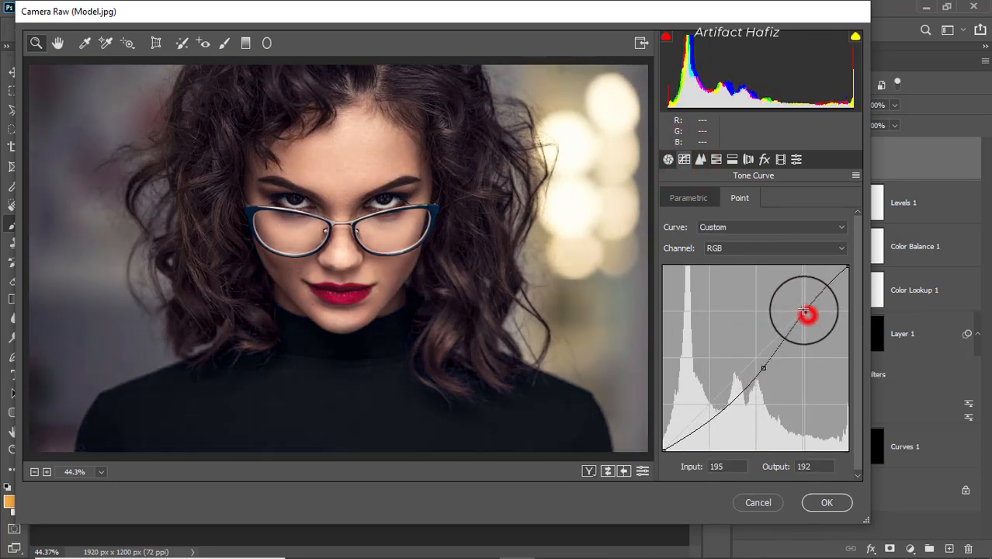
left_click_drag(765, 367, 715, 405)
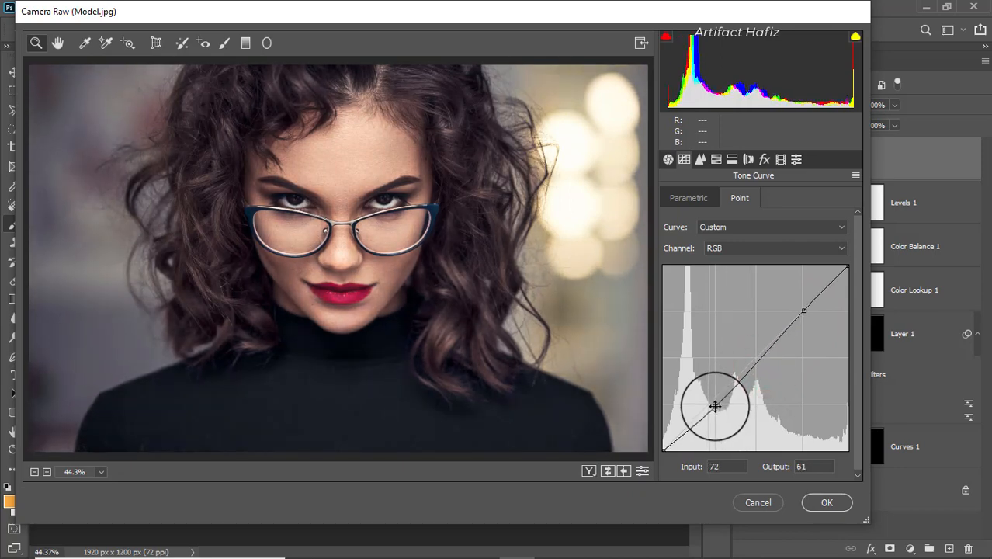
left_click_drag(803, 310, 802, 310)
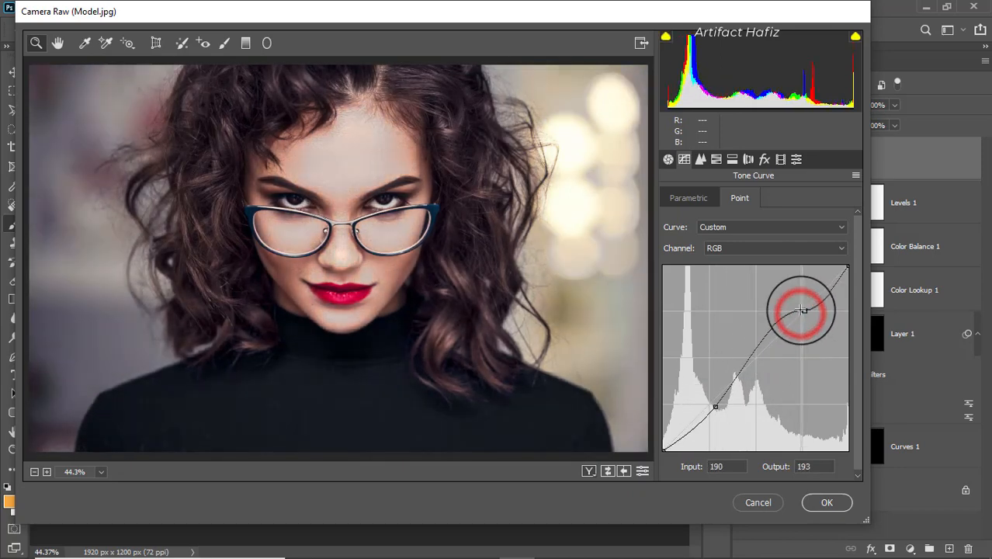
key("Delete")
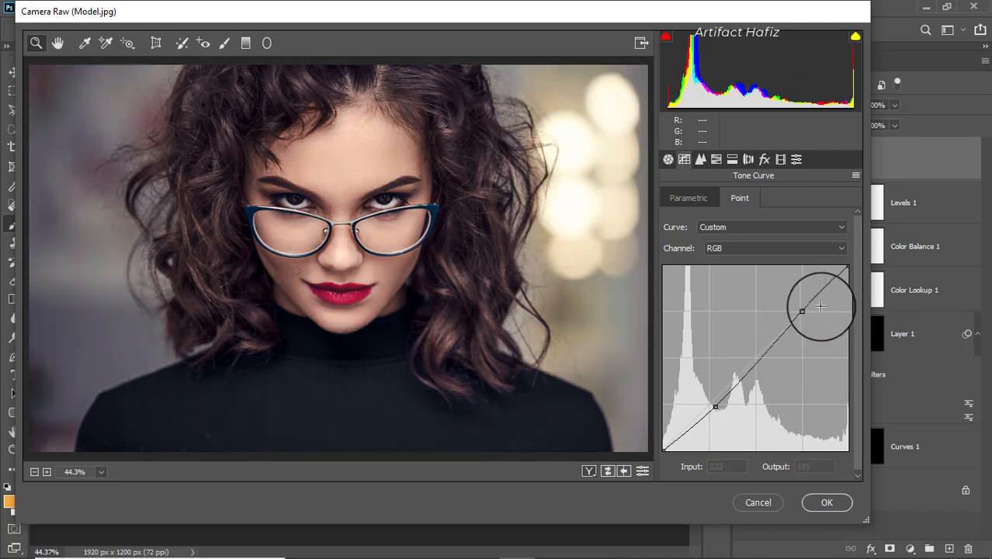
left_click(806, 309)
left_click_drag(806, 309, 801, 304)
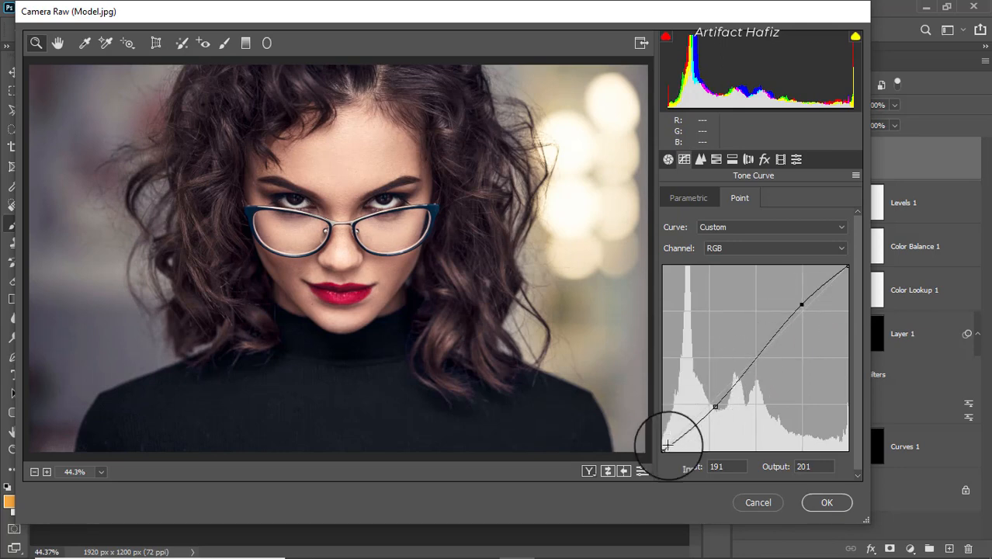
left_click_drag(663, 450, 653, 444)
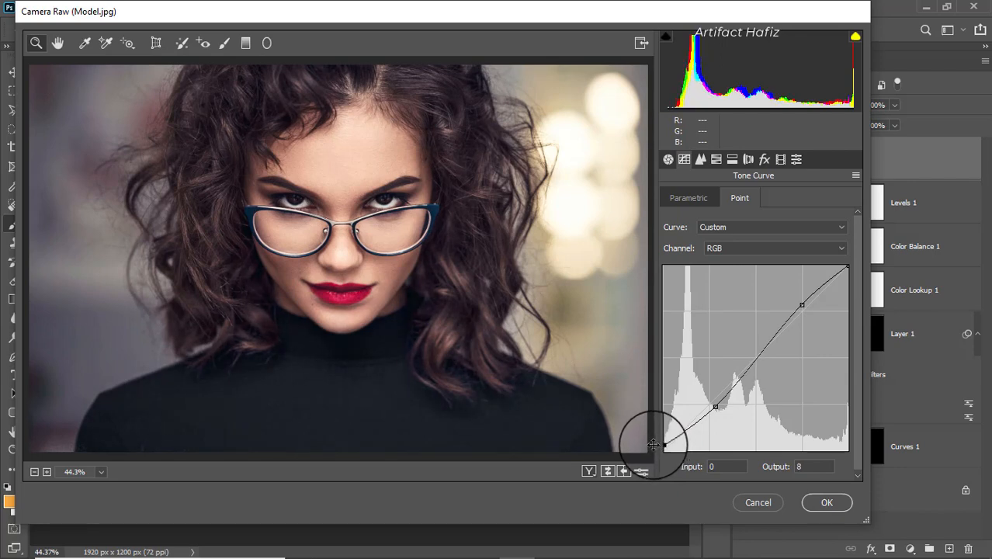
left_click_drag(709, 399, 709, 405)
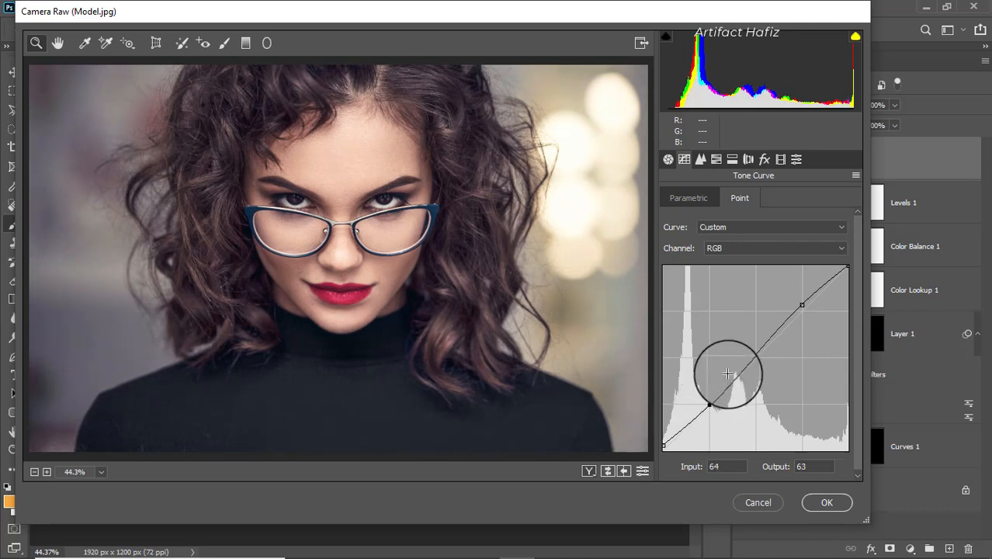
- Set the black point of the Blue channel's point tone curve to input 5, output 0
left_click(748, 247)
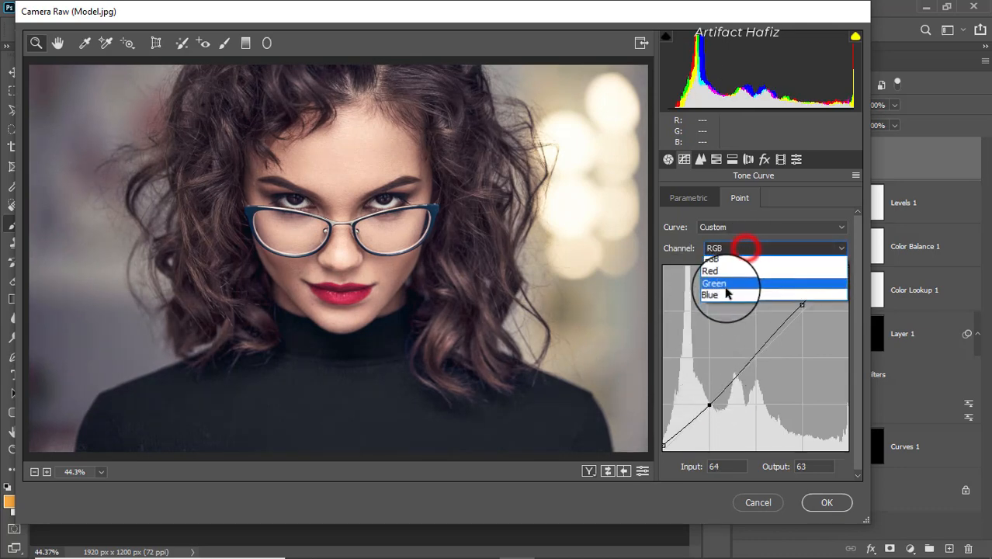
left_click(726, 288)
left_click_drag(662, 447, 675, 466)
left_click(732, 466)
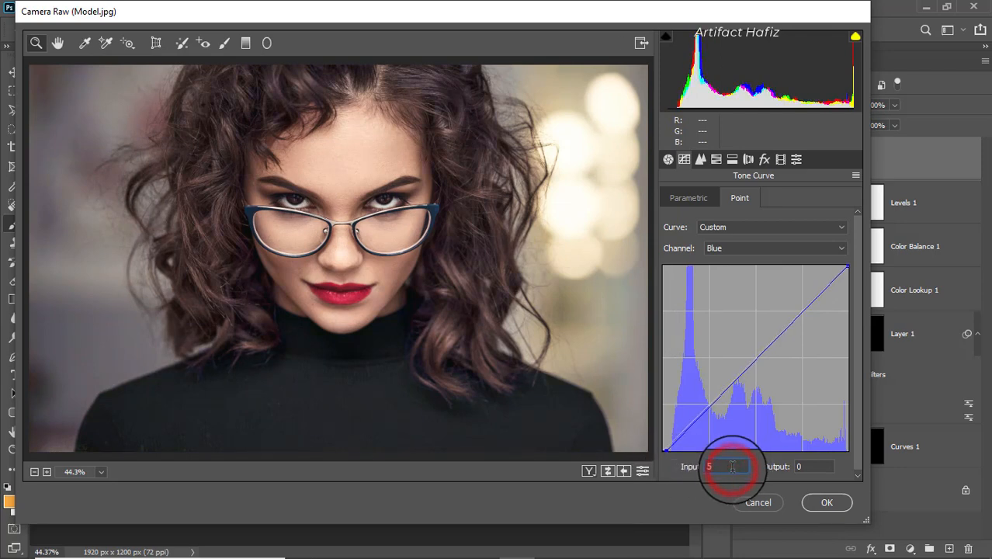
left_click(732, 465)
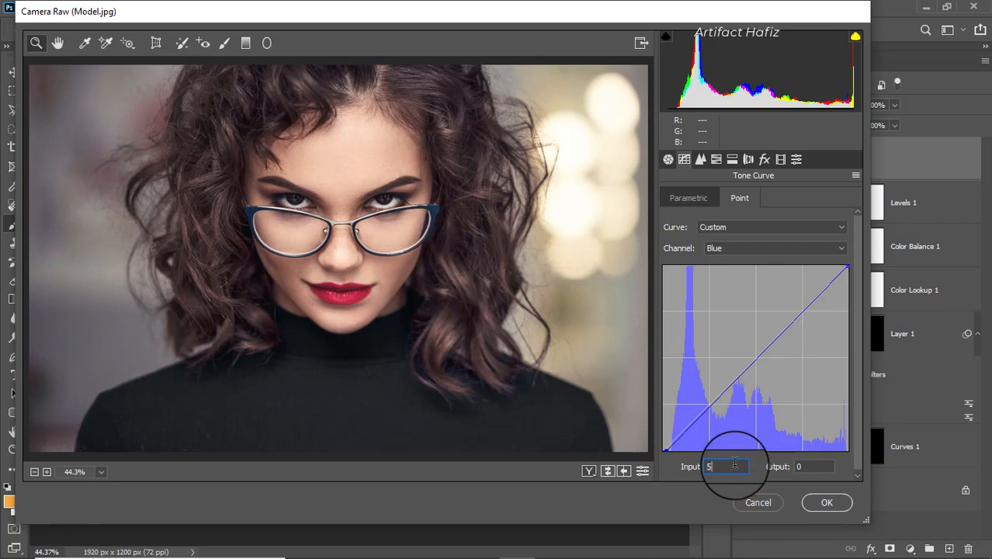
- Calibrate Red Primary saturation to -5, Green Primary hue to +16 and Blue Primary hue to -1, and apply the Camera Raw filter
left_click(780, 159)
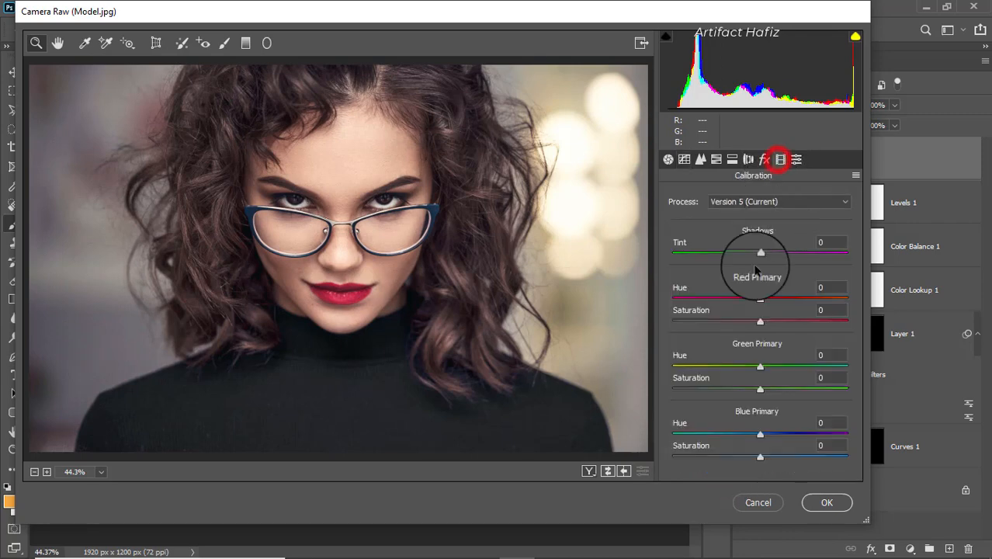
left_click_drag(760, 298, 757, 324)
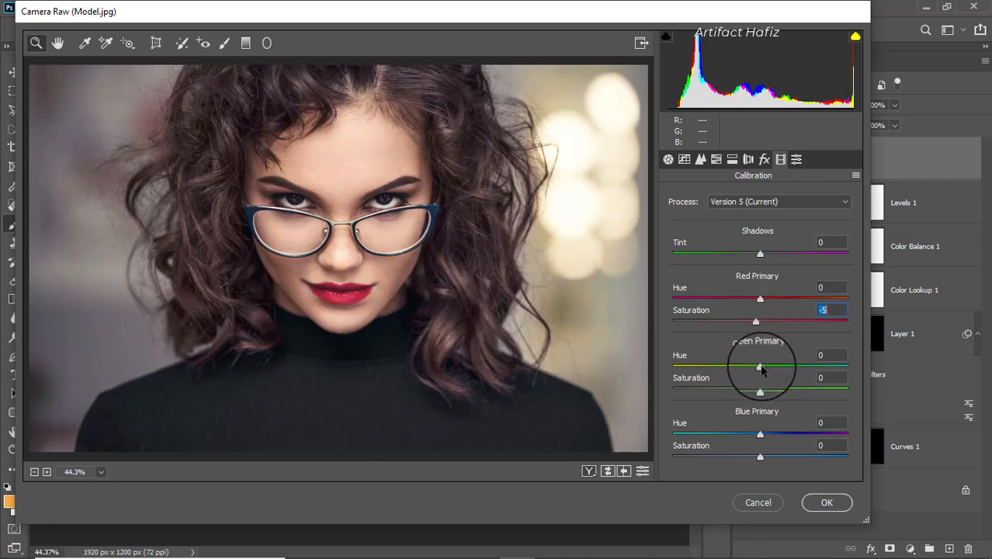
mouse_move(761, 369)
left_mouse_down()
mouse_move(789, 368)
mouse_move(774, 368)
left_mouse_up()
mouse_move(759, 434)
left_mouse_down()
mouse_move(776, 434)
mouse_move(725, 435)
mouse_move(760, 436)
left_mouse_up()
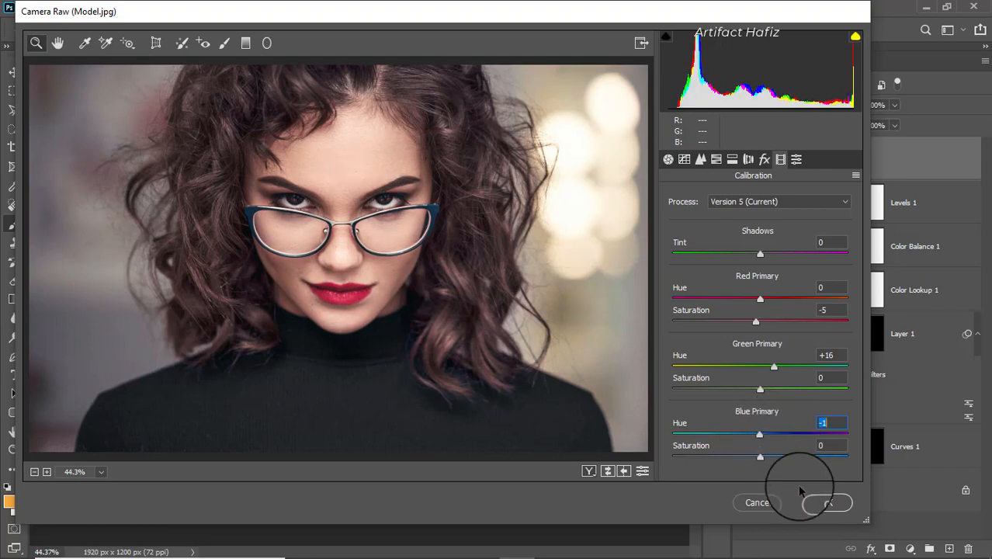
left_click(823, 503)
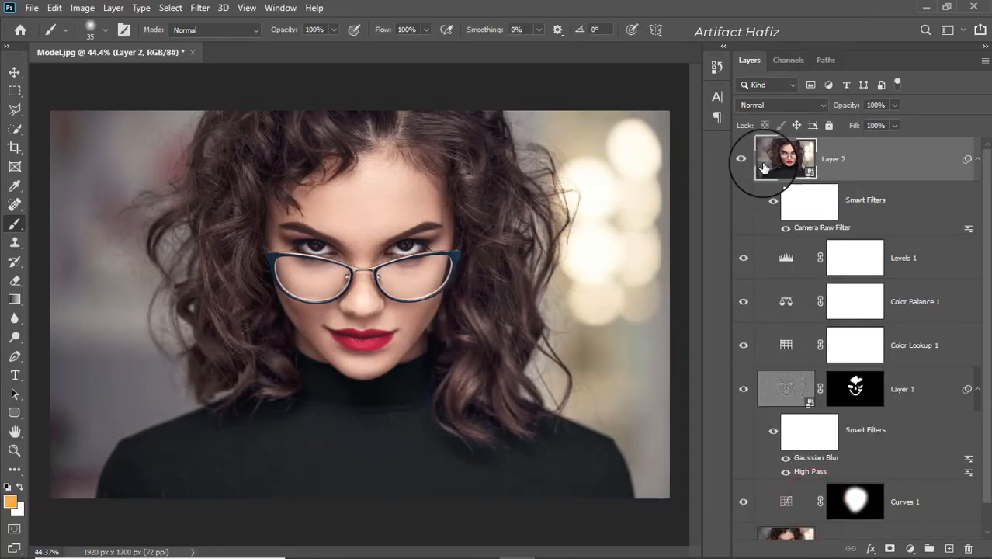
left_click(742, 159)
left_click(742, 159)
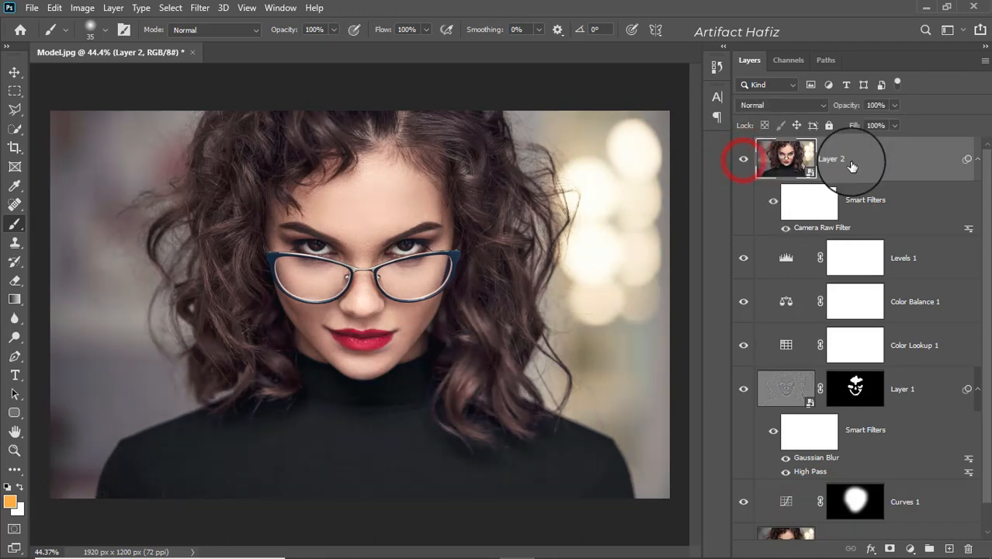
- Add a Curves adjustment layer above Layer 2 and raise its RGB curve steeply to strongly overexpose the image
left_click(870, 150)
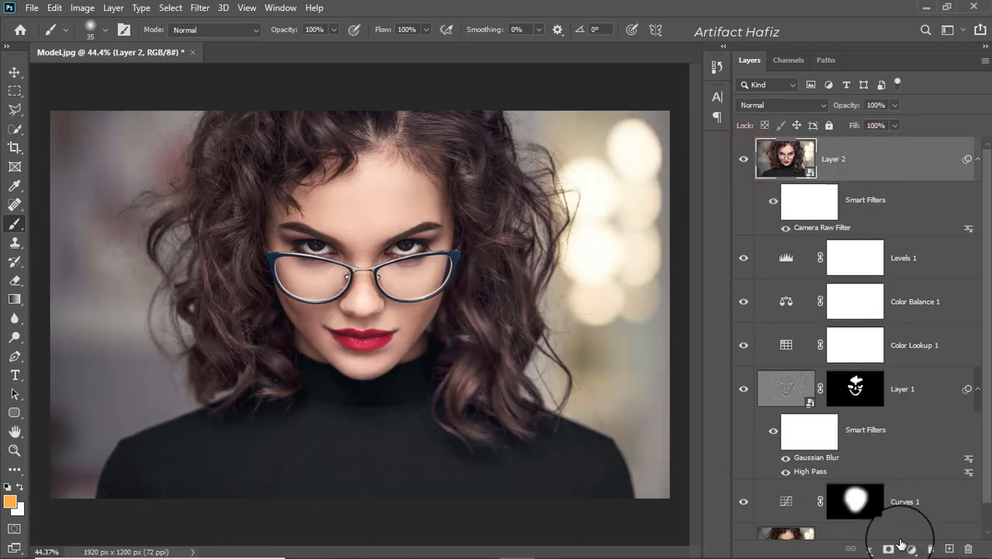
left_click(909, 548)
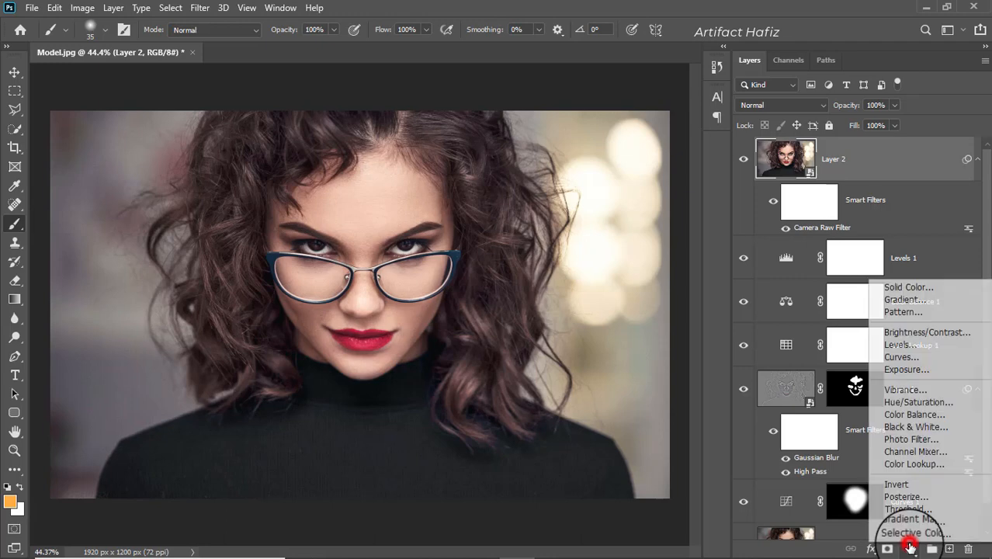
left_click(899, 356)
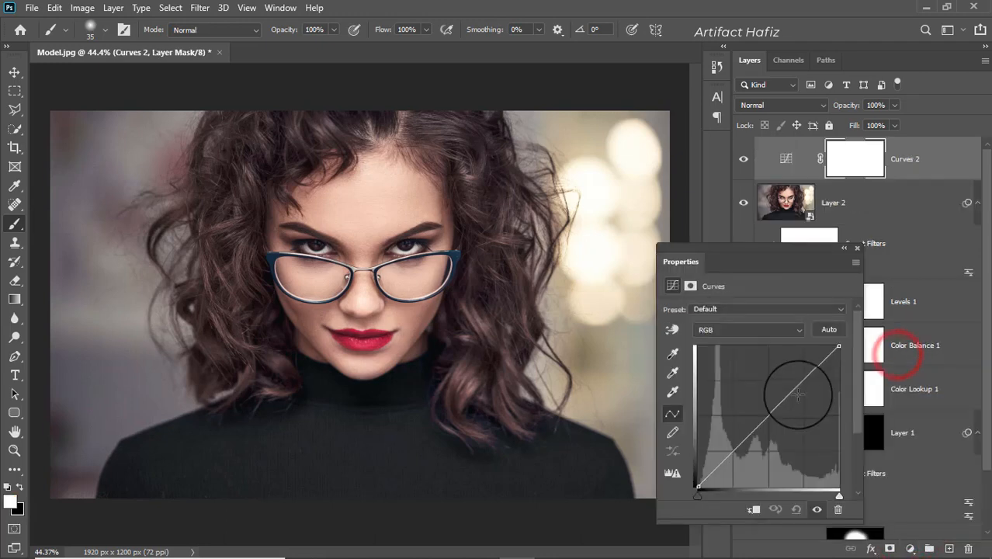
left_click_drag(782, 403, 742, 347)
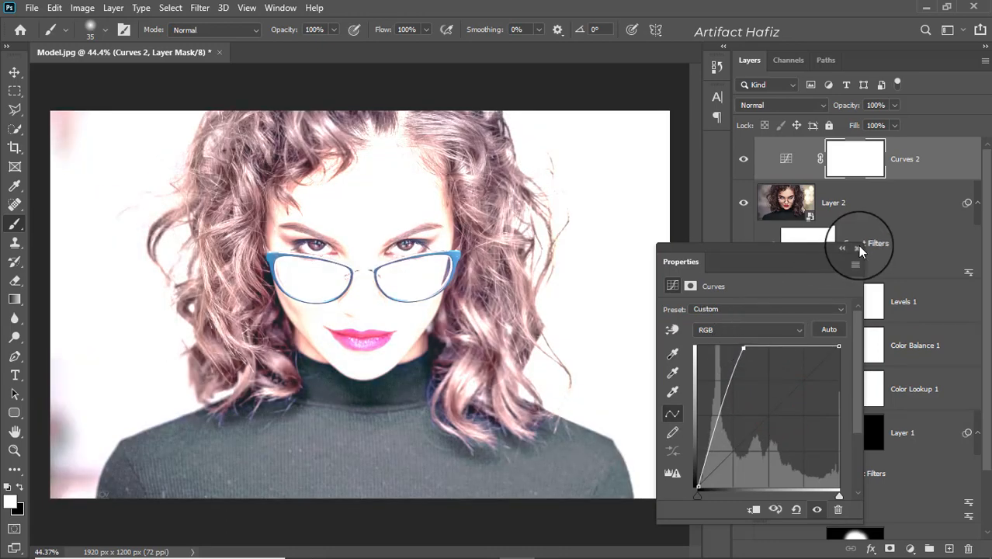
left_click(857, 248)
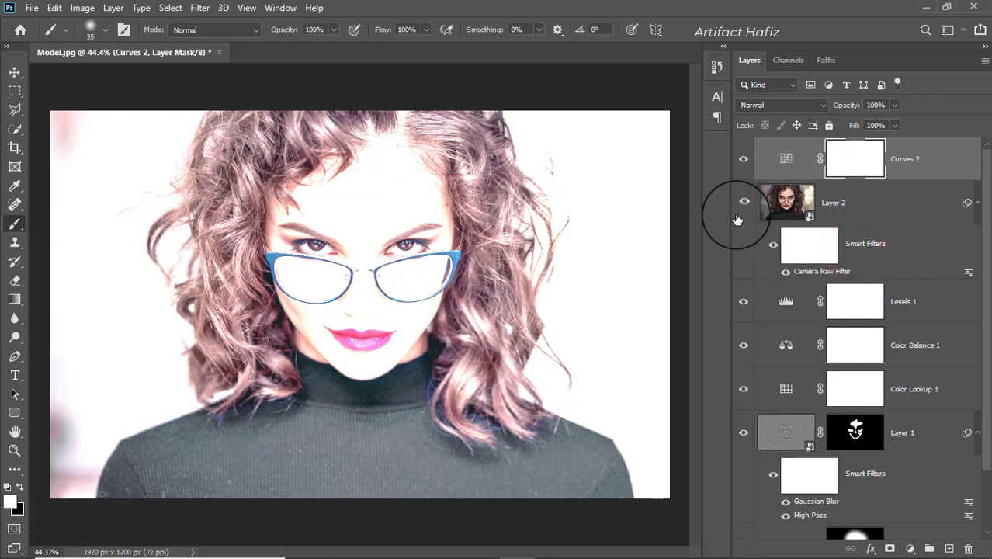
- Invert the Curves 2 layer mask to black to hide the brightening
left_click(743, 158)
left_click(742, 159)
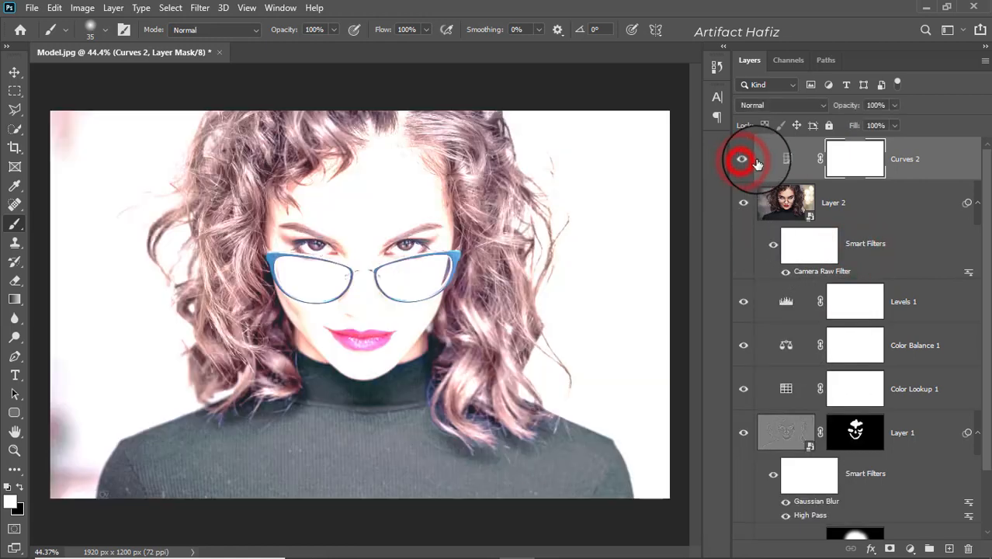
left_click(864, 165)
key("ctrl+i")
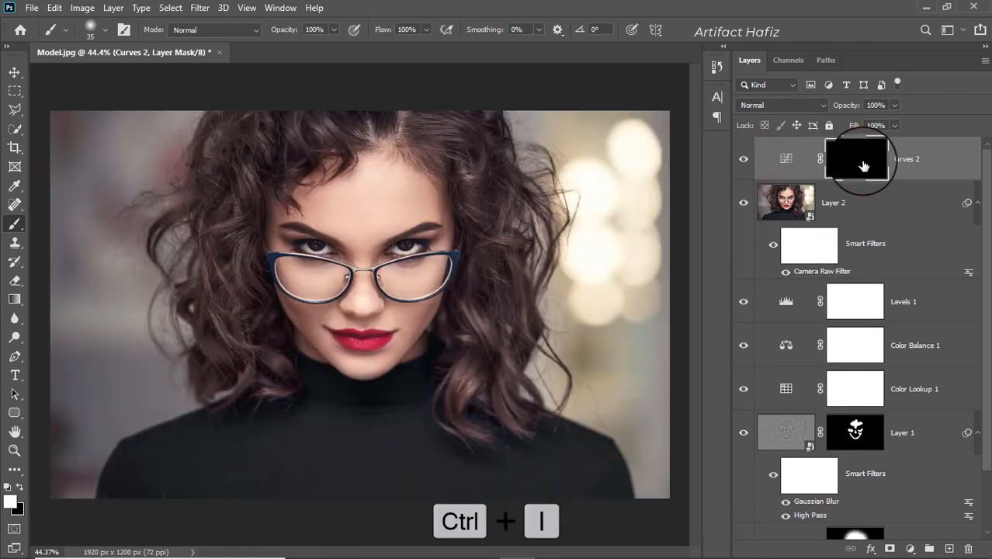
- Brighten the iris on the image's left by painting white on the Curves 2 mask with a size 5 brush at 18% opacity
scroll(347, 276, "up", 2)
scroll(347, 275, "up", 6)
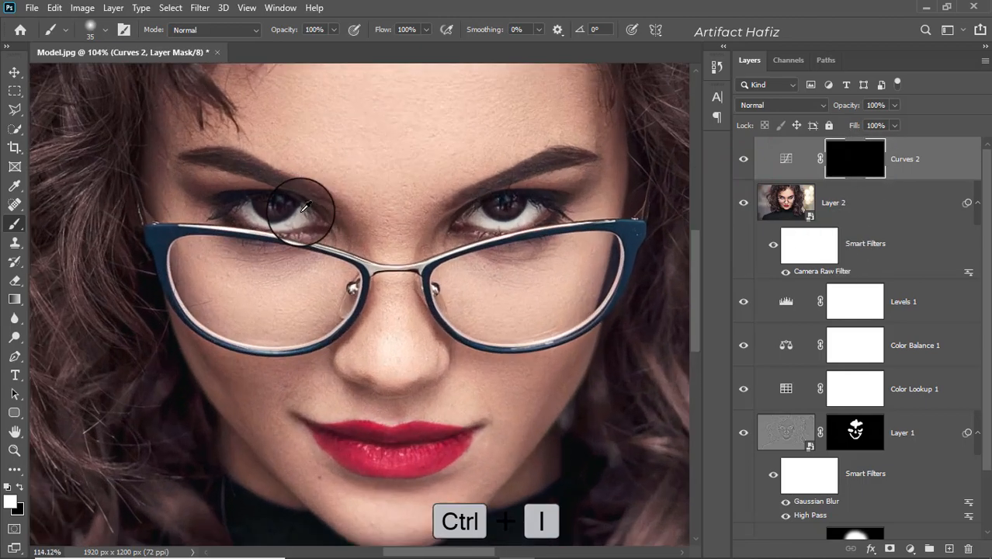
left_click_drag(294, 195, 327, 283)
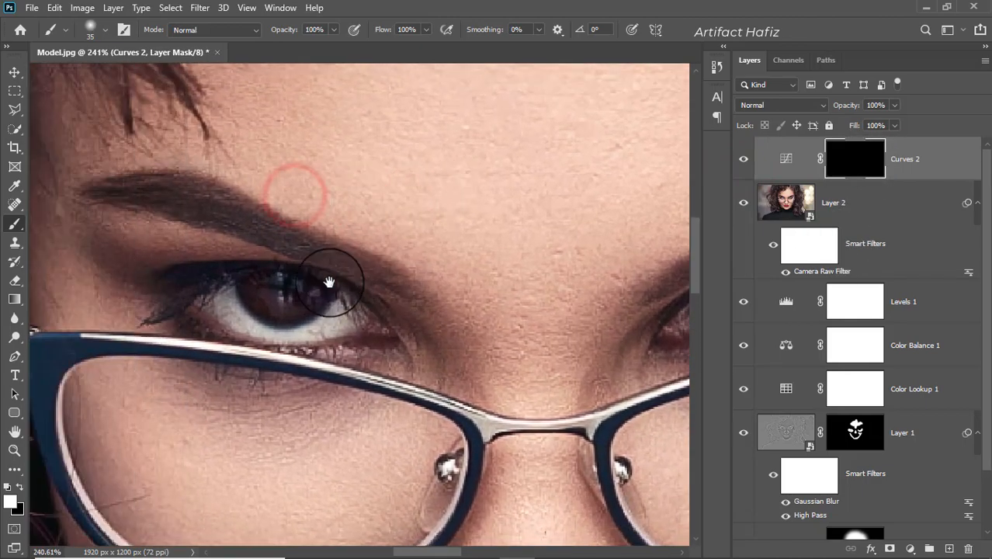
scroll(288, 281, "up", 1)
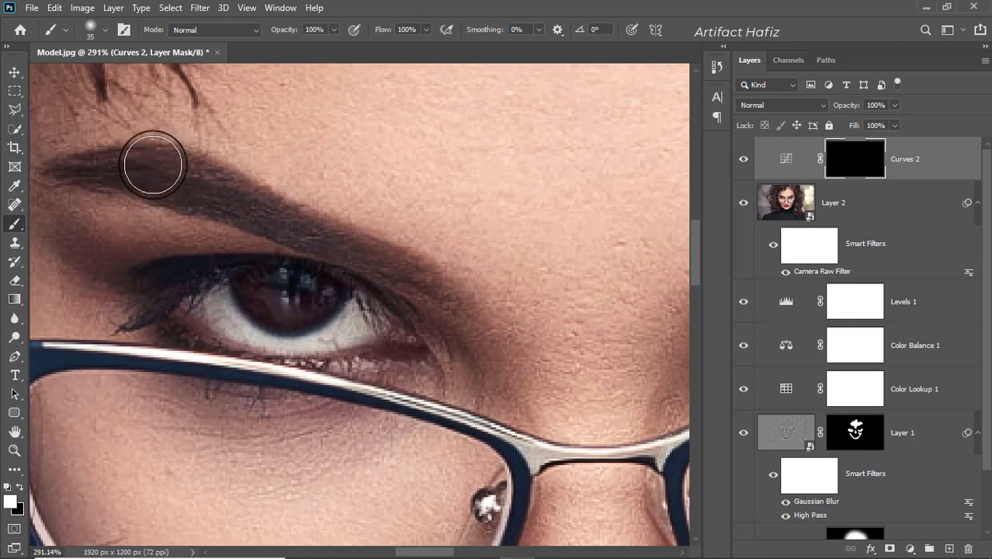
left_click(332, 29)
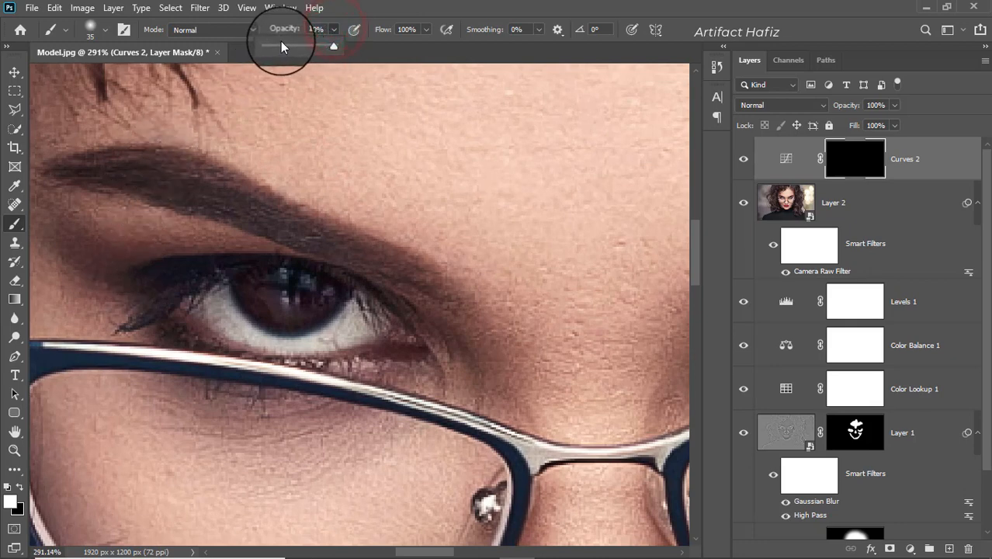
left_click(279, 46)
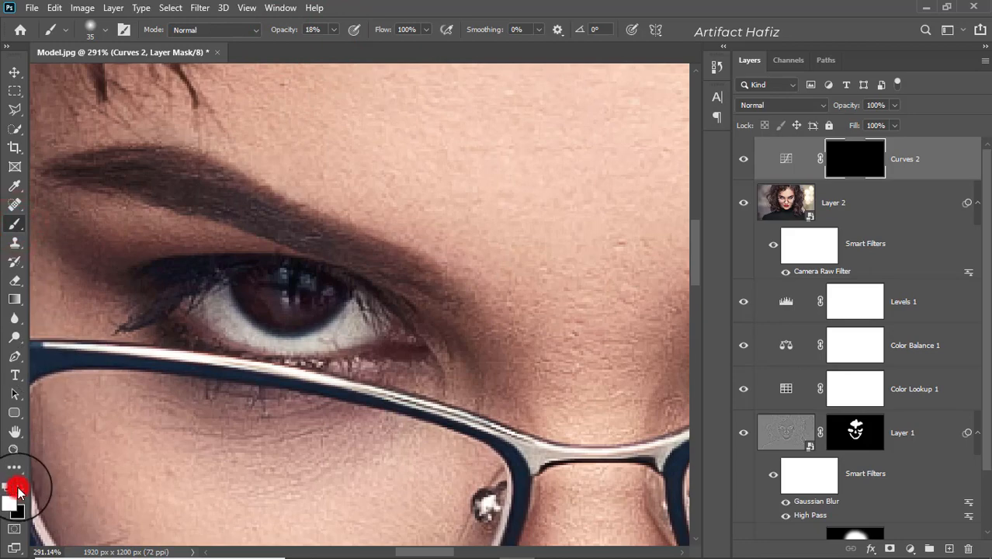
scroll(233, 328, "up", 1)
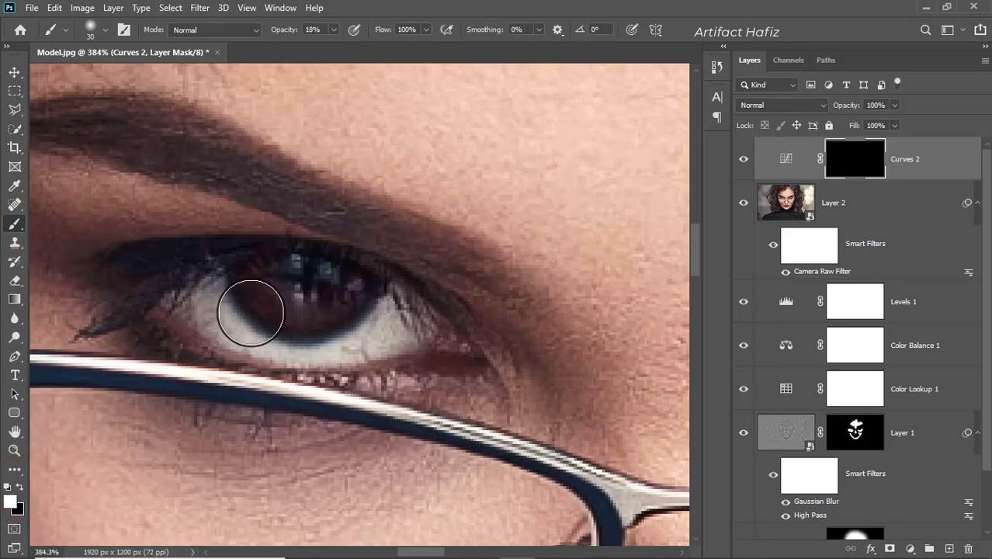
key("bracketleft")
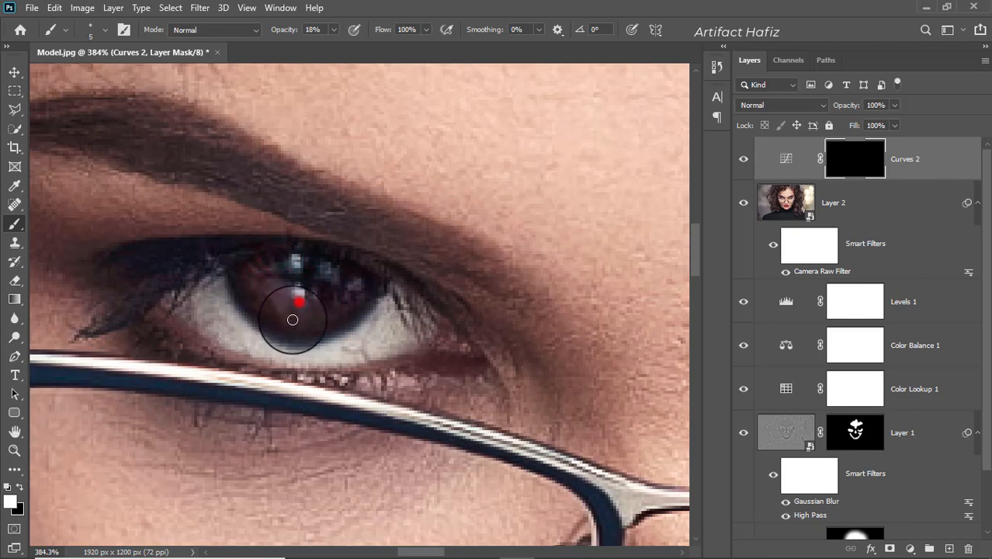
mouse_move(293, 319)
left_mouse_down()
mouse_move(321, 299)
mouse_move(350, 308)
mouse_move(330, 285)
mouse_move(284, 281)
left_mouse_up()
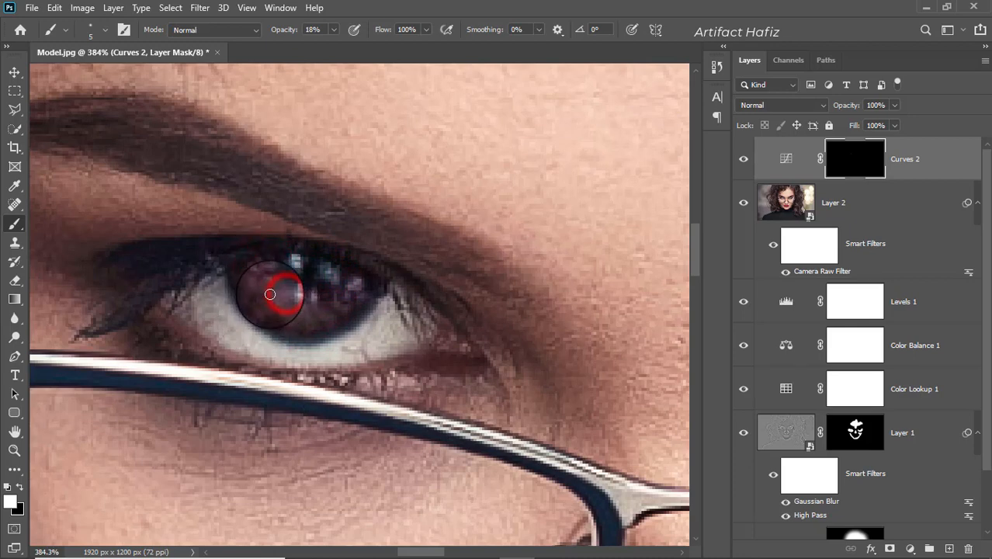
mouse_move(301, 305)
left_mouse_down()
mouse_move(321, 329)
mouse_move(295, 296)
mouse_move(278, 321)
mouse_move(287, 300)
mouse_move(329, 278)
left_mouse_up()
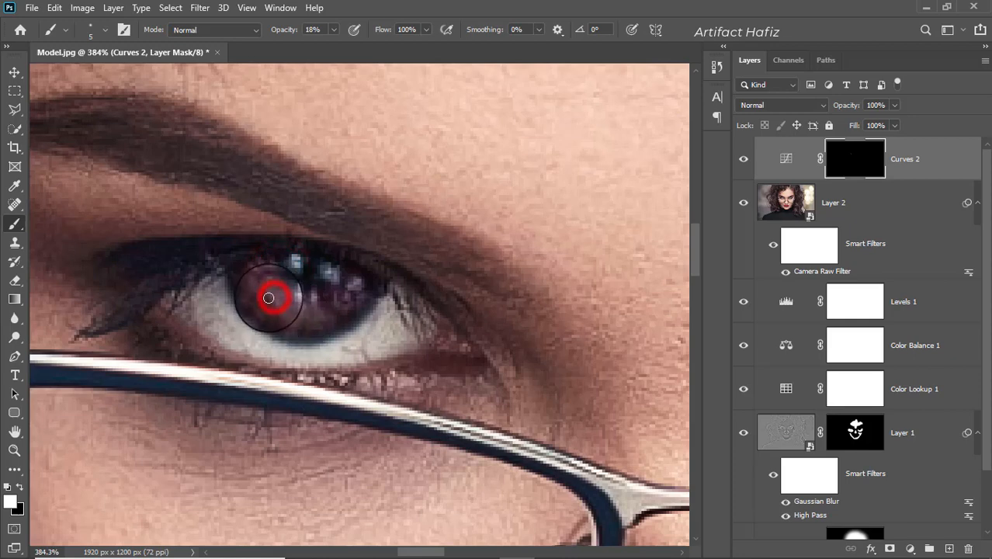
left_click_drag(269, 298, 262, 286)
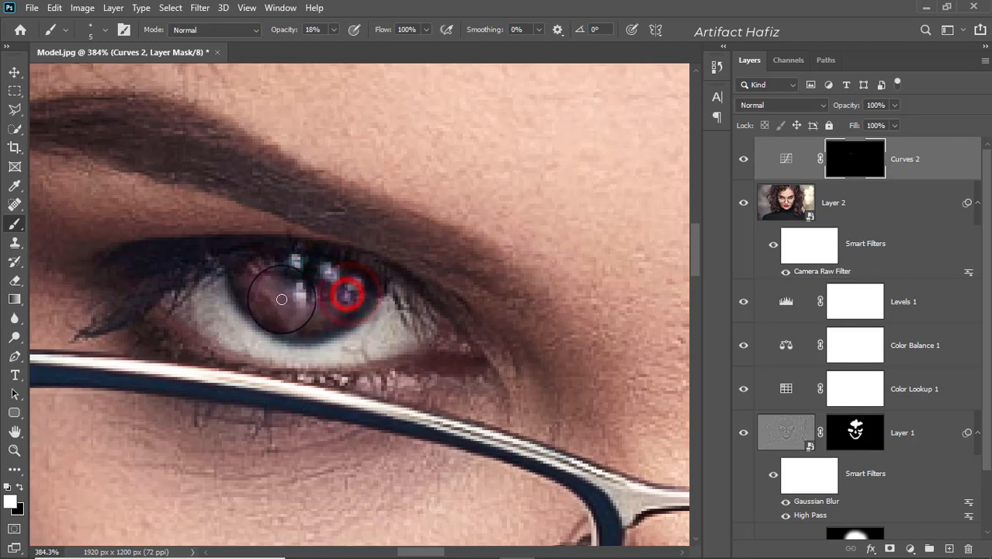
mouse_move(281, 299)
left_mouse_down()
mouse_move(255, 293)
mouse_move(260, 287)
left_mouse_up()
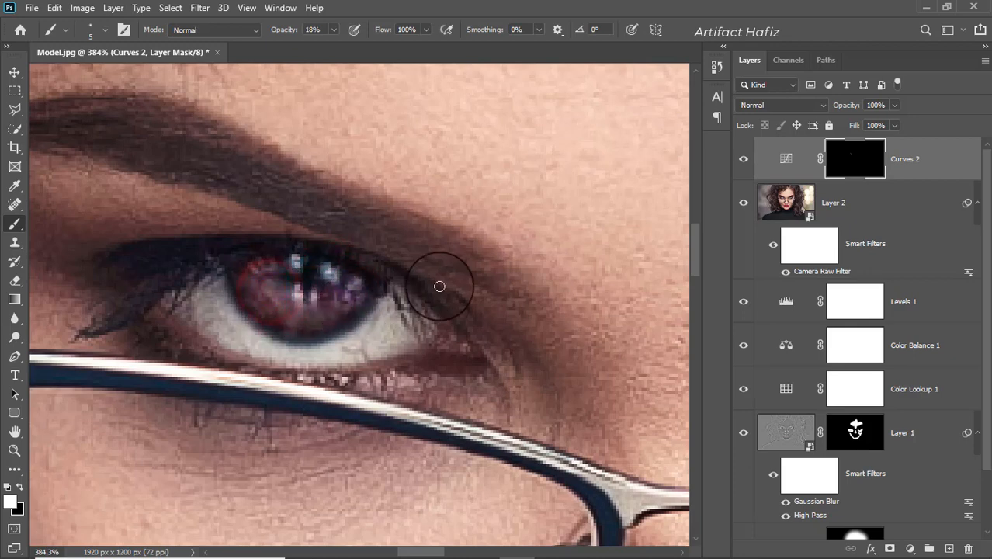
left_click(744, 160)
left_click(744, 159)
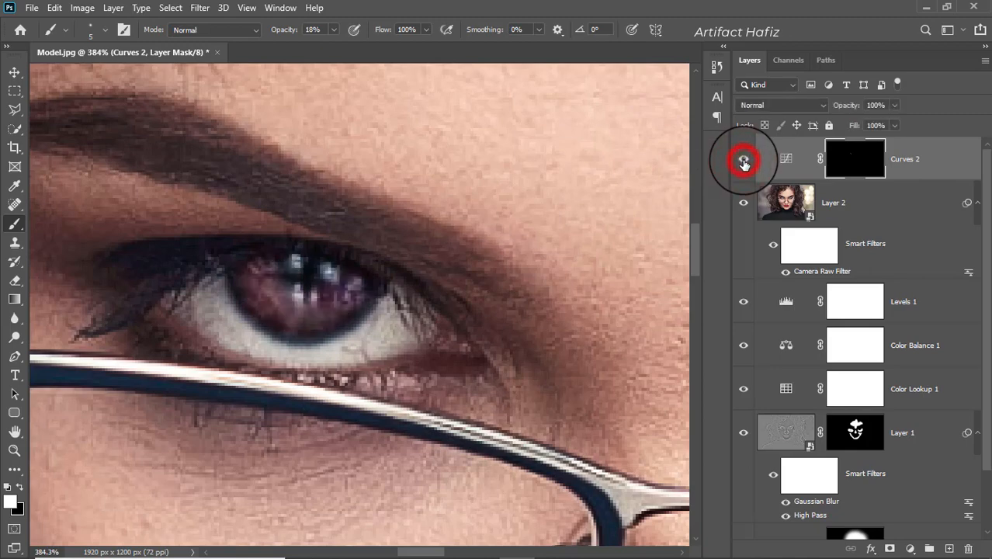
- Brighten the iris on the image's right by painting white on the Curves 2 mask and compare the result with the layer hidden
left_click_drag(532, 312, 134, 307)
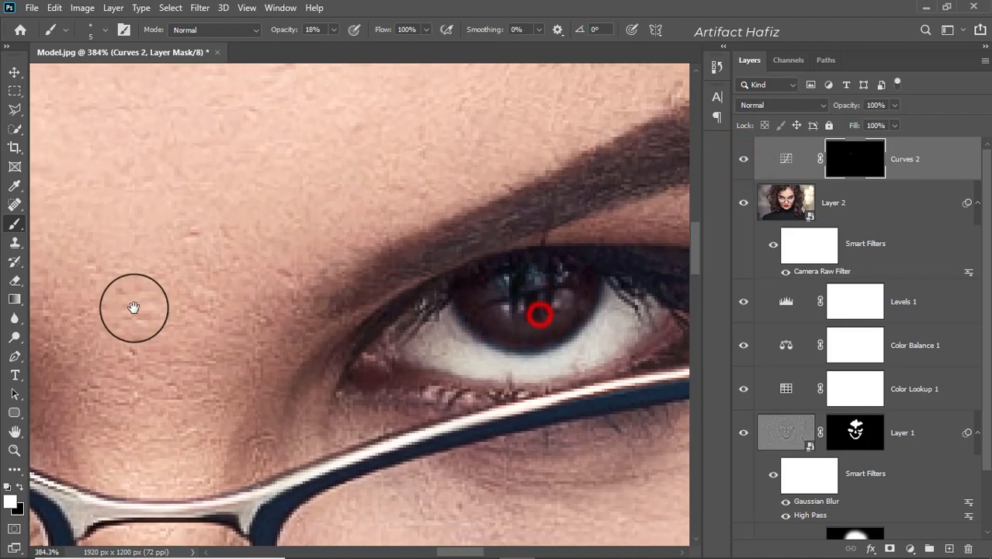
left_click_drag(379, 314, 367, 322)
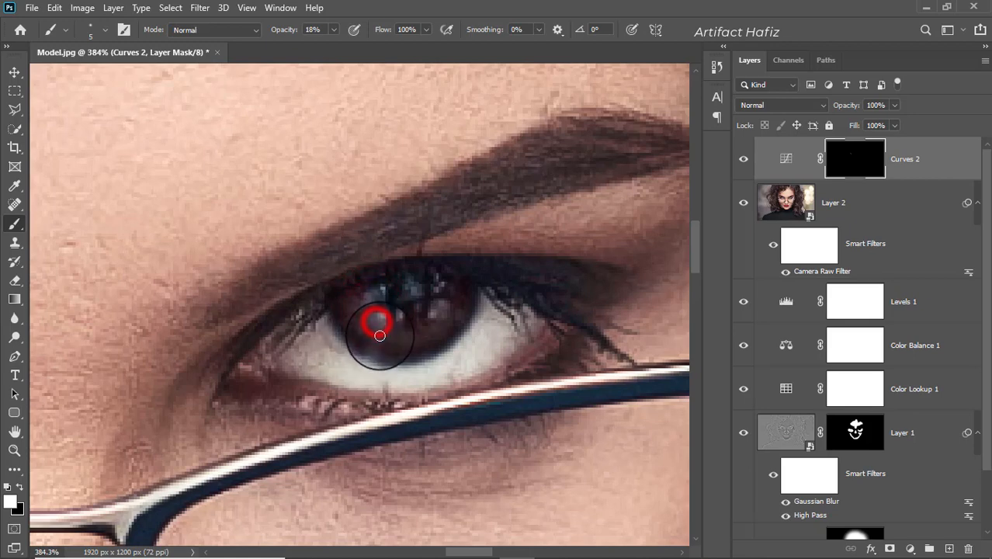
mouse_move(398, 329)
left_mouse_down()
mouse_move(433, 351)
mouse_move(430, 323)
mouse_move(449, 332)
mouse_move(446, 298)
mouse_move(460, 303)
mouse_move(442, 284)
mouse_move(465, 292)
mouse_move(435, 289)
mouse_move(462, 303)
mouse_move(419, 312)
left_mouse_up()
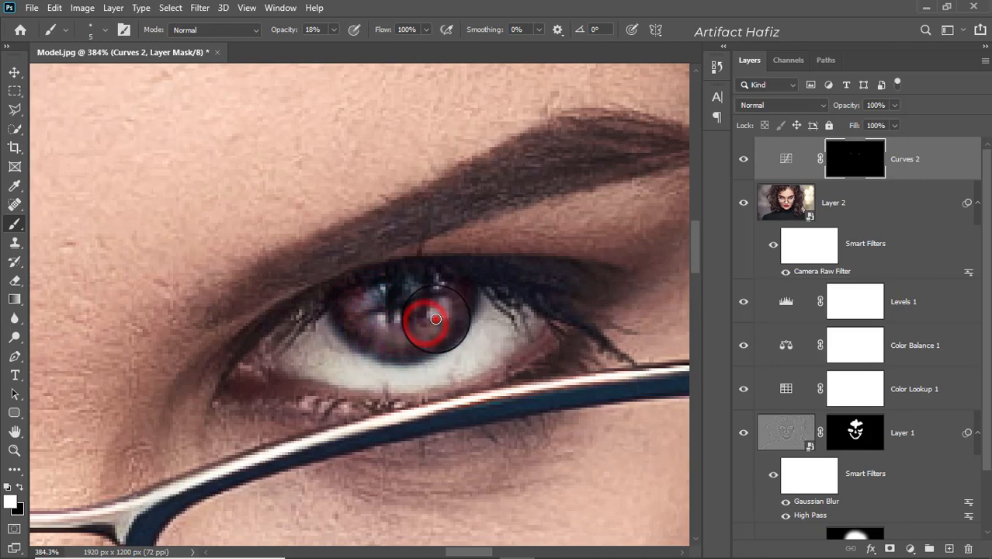
mouse_move(436, 319)
left_mouse_down()
mouse_move(459, 312)
mouse_move(440, 292)
mouse_move(462, 296)
mouse_move(443, 286)
mouse_move(464, 286)
mouse_move(429, 287)
left_mouse_up()
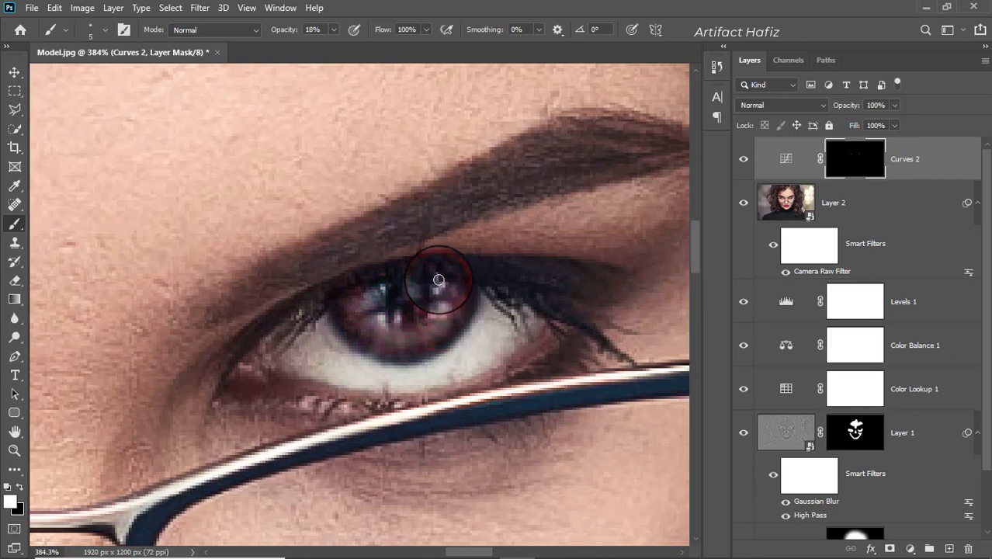
left_click(438, 279)
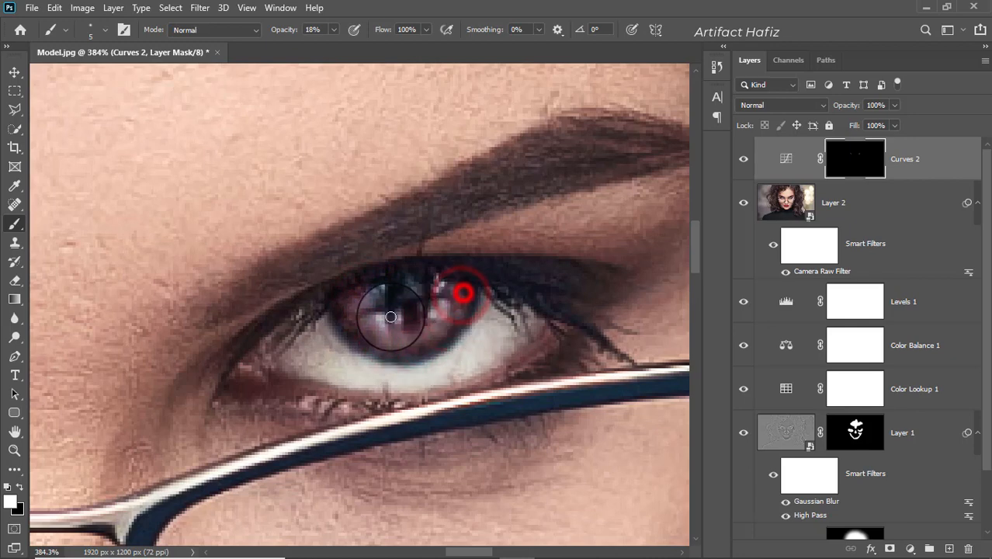
mouse_move(390, 316)
left_mouse_down()
mouse_move(357, 318)
mouse_move(357, 333)
mouse_move(381, 317)
mouse_move(365, 343)
mouse_move(356, 308)
mouse_move(341, 310)
mouse_move(350, 284)
left_mouse_up()
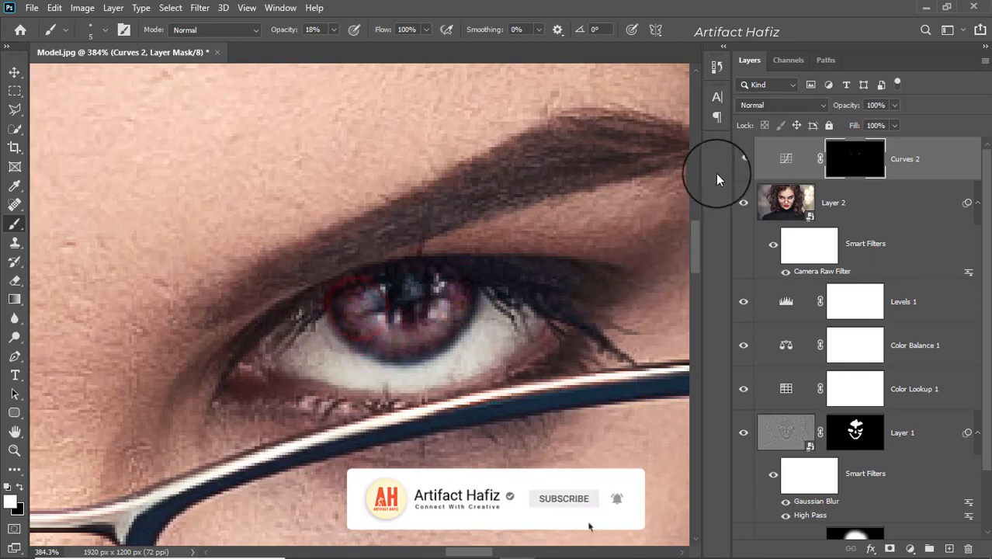
left_click(743, 158)
left_click(743, 158)
scroll(386, 329, "down", 3)
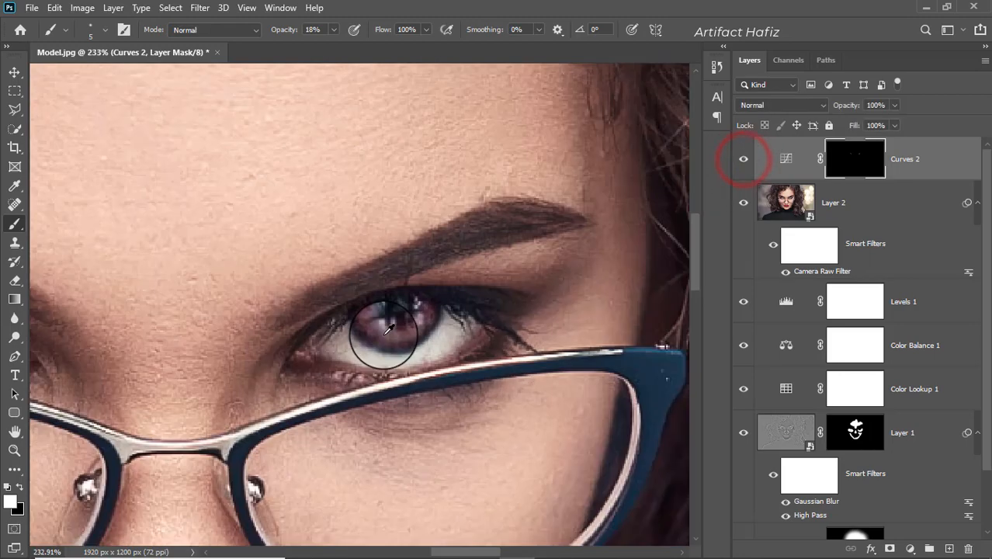
scroll(289, 347, "down", 10)
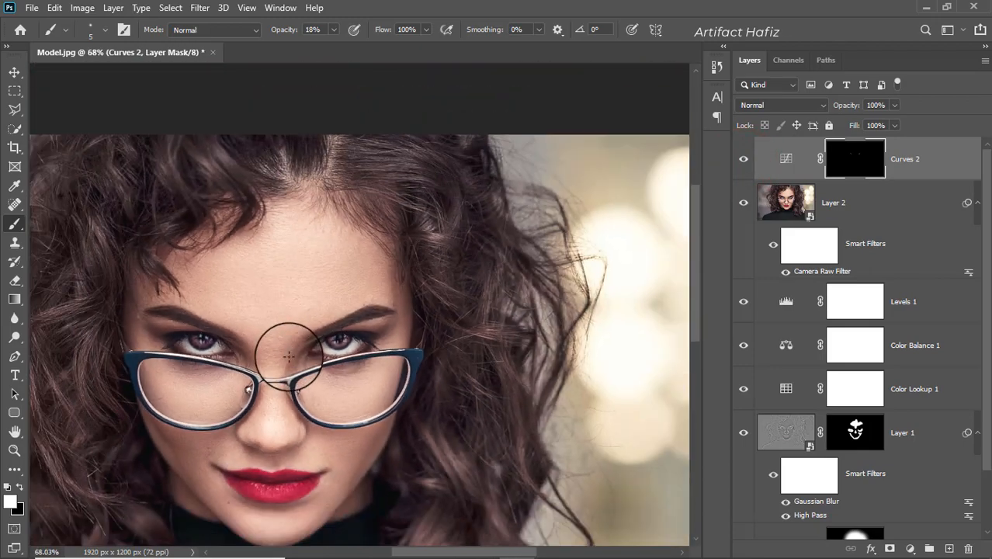
- Toggle the visibility of the Curves 2 layer to compare the eyes with and without the brightening across the whole portrait
left_click_drag(296, 351, 451, 323)
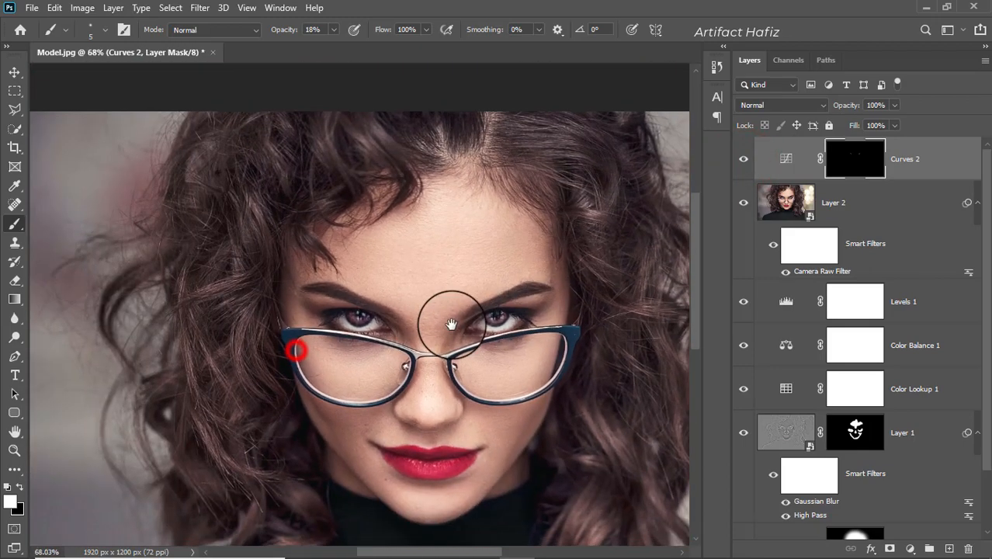
scroll(443, 279, "down", 4)
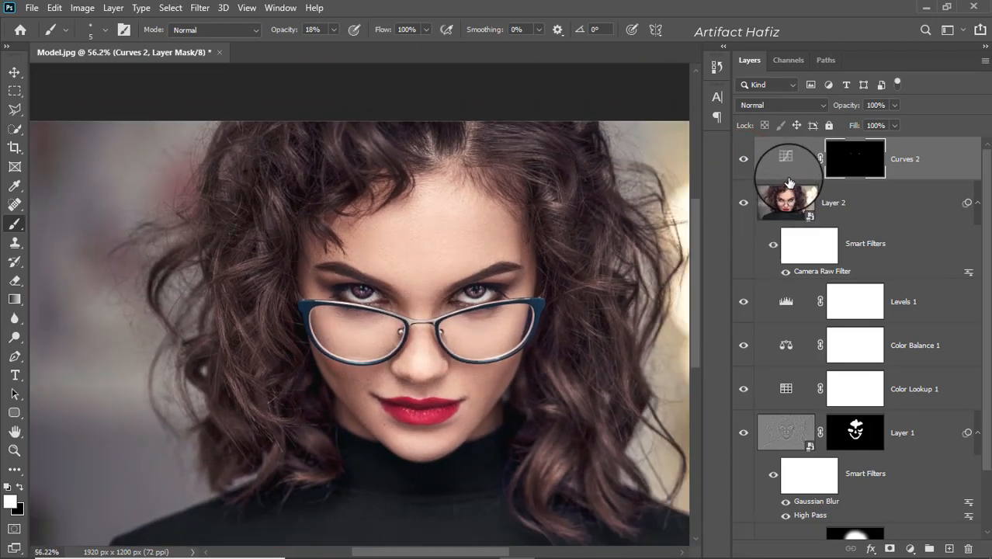
left_click(743, 160)
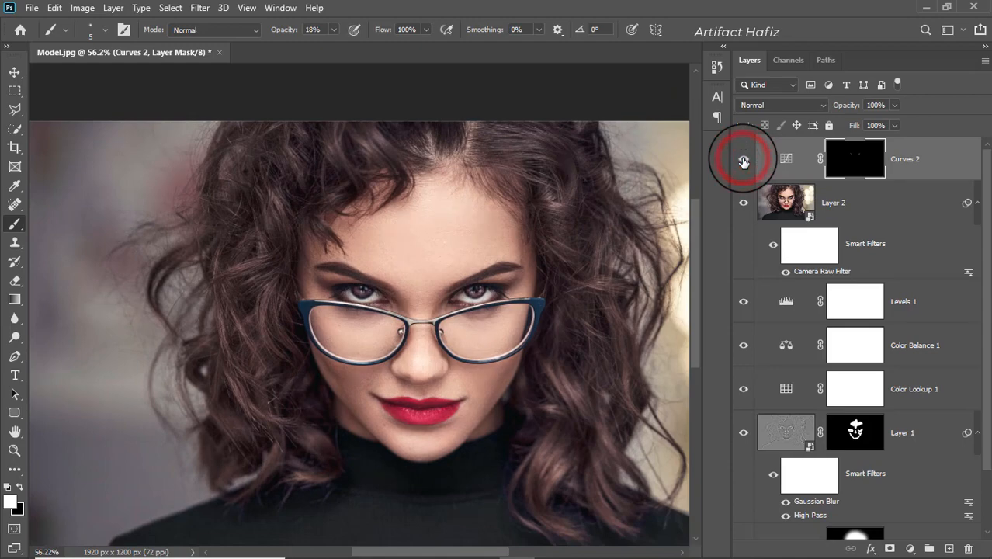
scroll(477, 287, "down", 3)
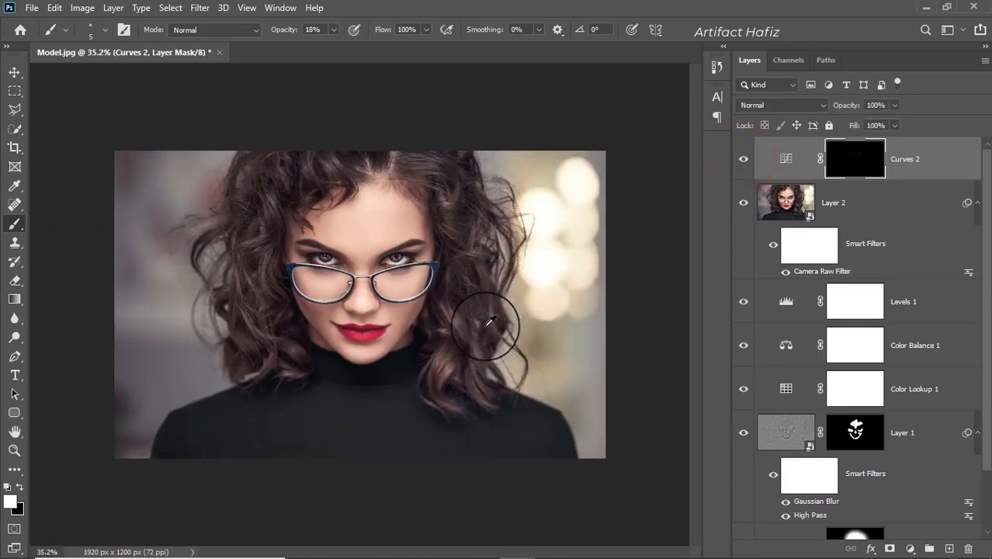
scroll(489, 320, "up", 1)
left_click(742, 159)
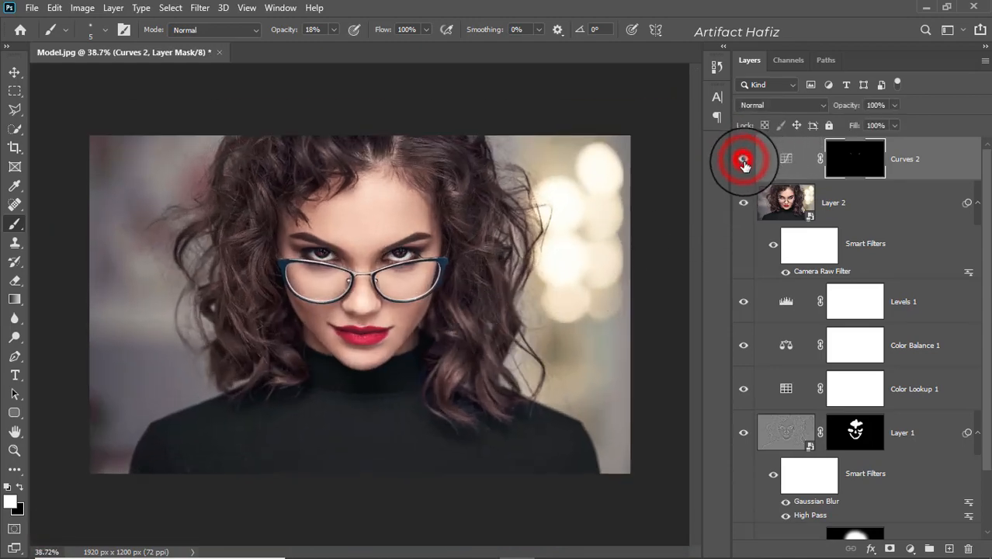
- Compare the original photo with the finished retouch by isolating the Background layer and restoring all the other layers, twice
scroll(769, 435, "down", 2)
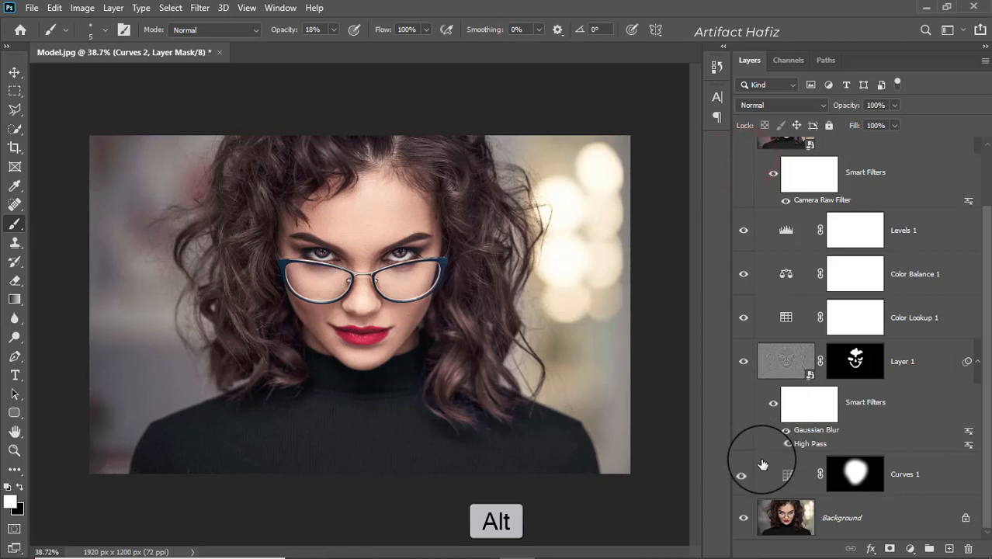
left_click(743, 521, "alt")
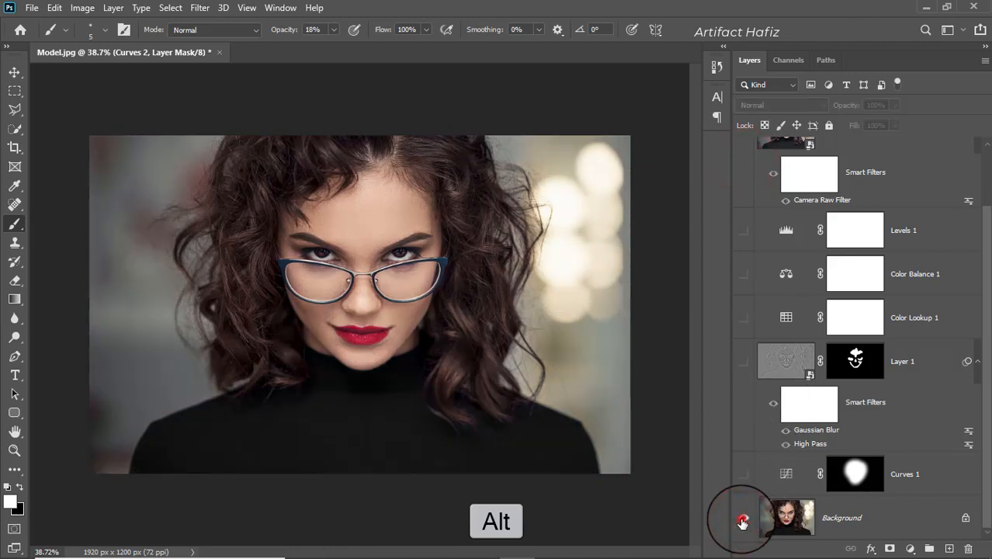
left_click(742, 520, "alt")
left_click(743, 520, "alt")
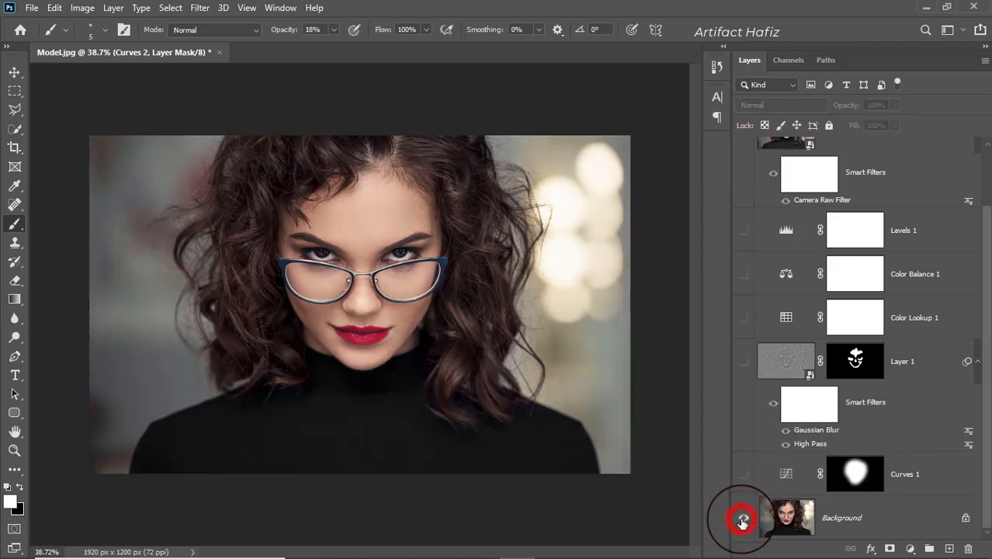
left_click(742, 520, "alt")
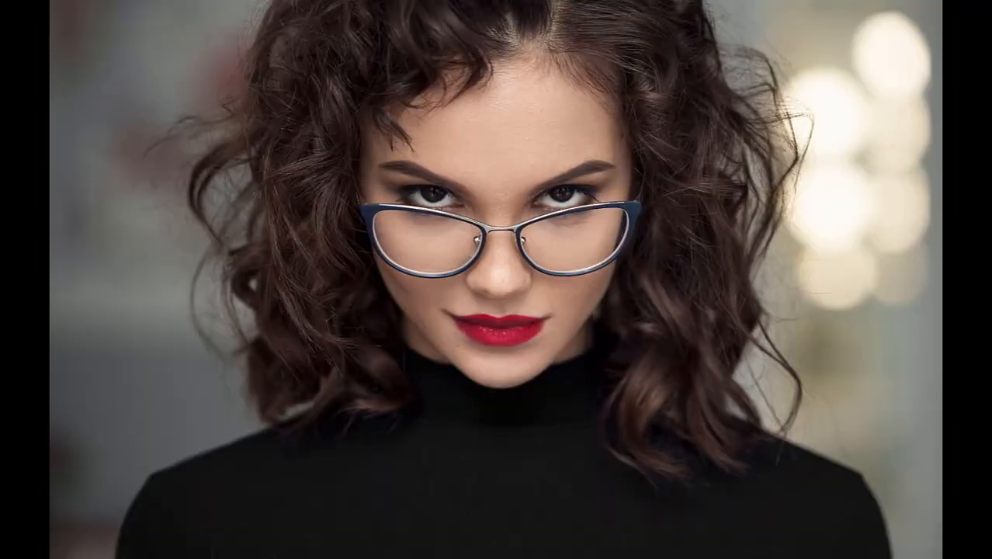